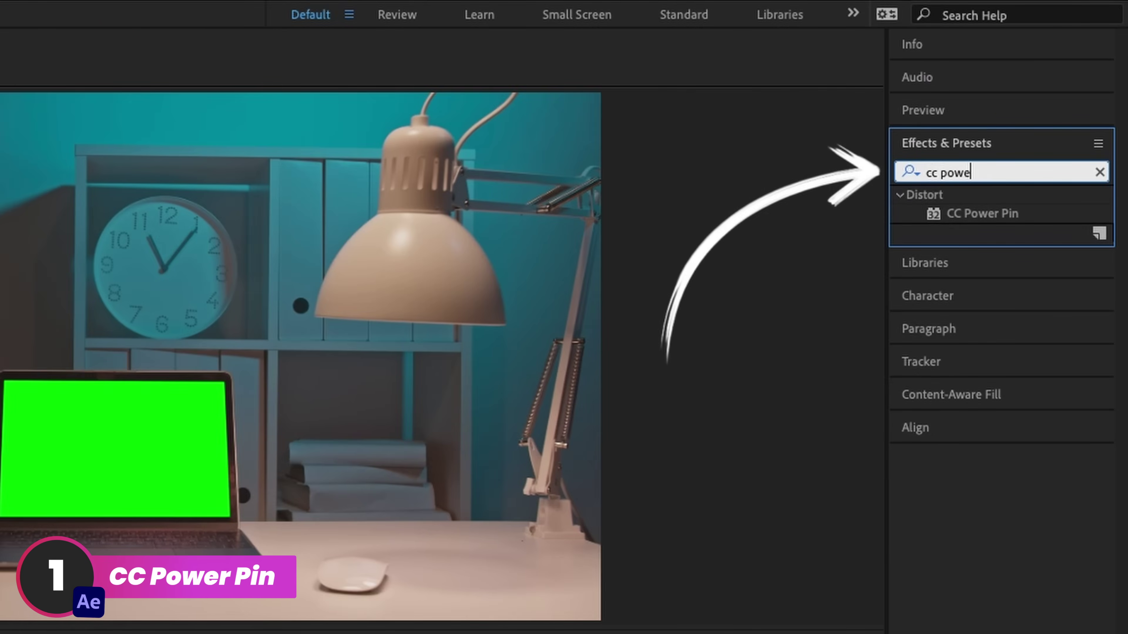
Apply CC Power Pin to the splash layer and pin its top-left and top-right corners onto the laptop screen.
click(967, 215)
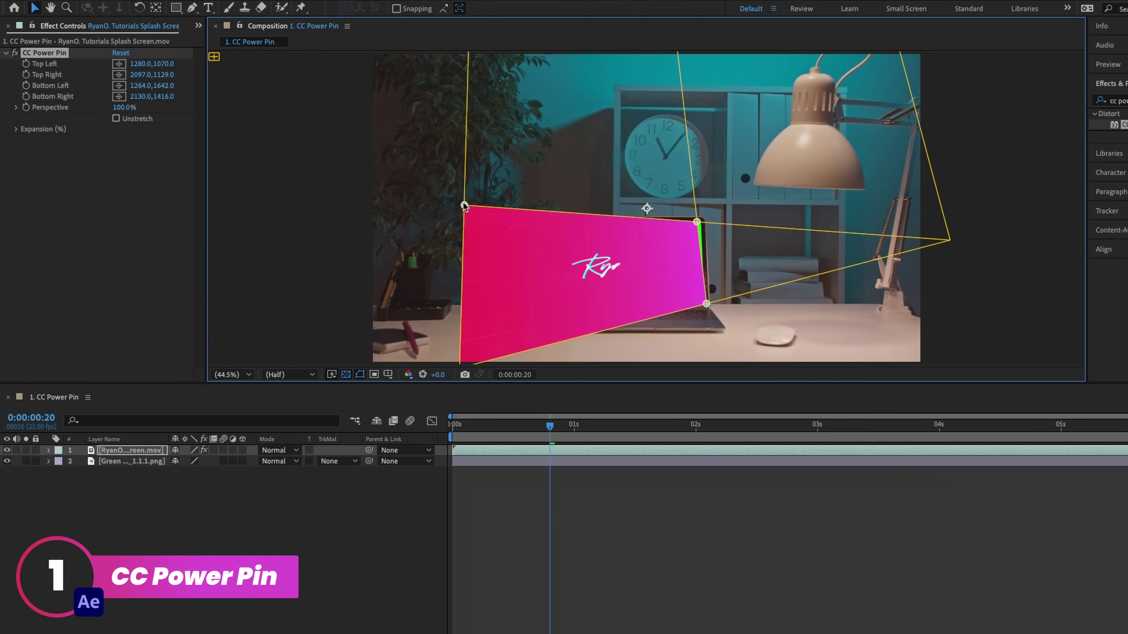
drag(464, 205, 573, 221)
drag(697, 222, 701, 222)
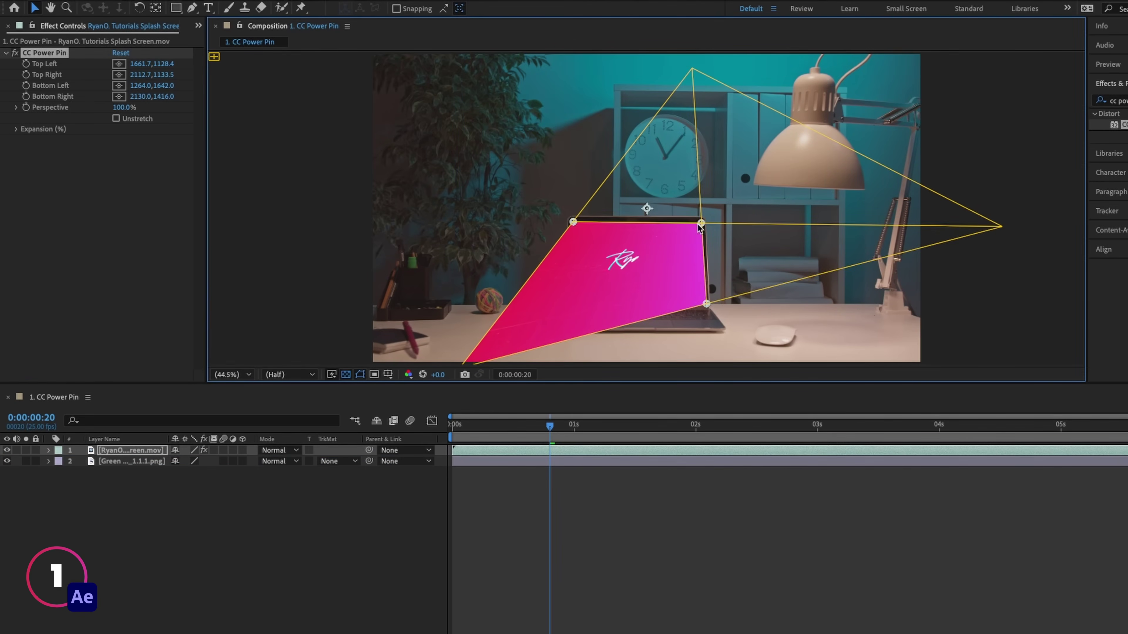
Fit the composition, pin the bottom-left corner, then zoom in to refine corner placement.
key(comma)
key(comma)
click(230, 375)
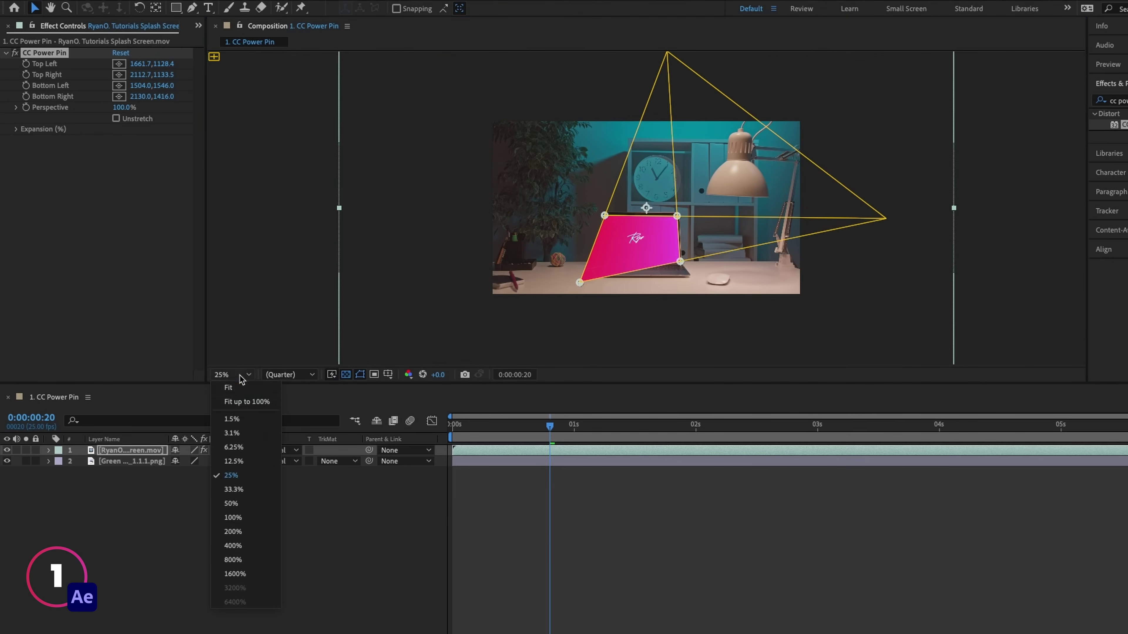
click(243, 383)
drag(529, 341, 581, 299)
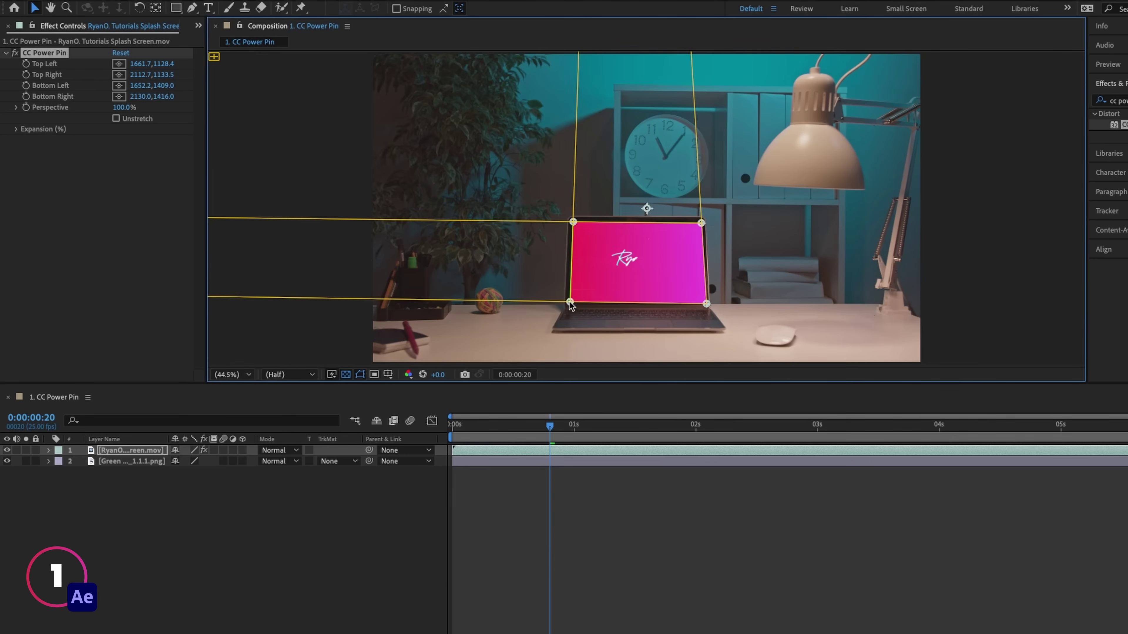
key(period)
key(period)
key(period)
scroll(488, 133, down, 2)
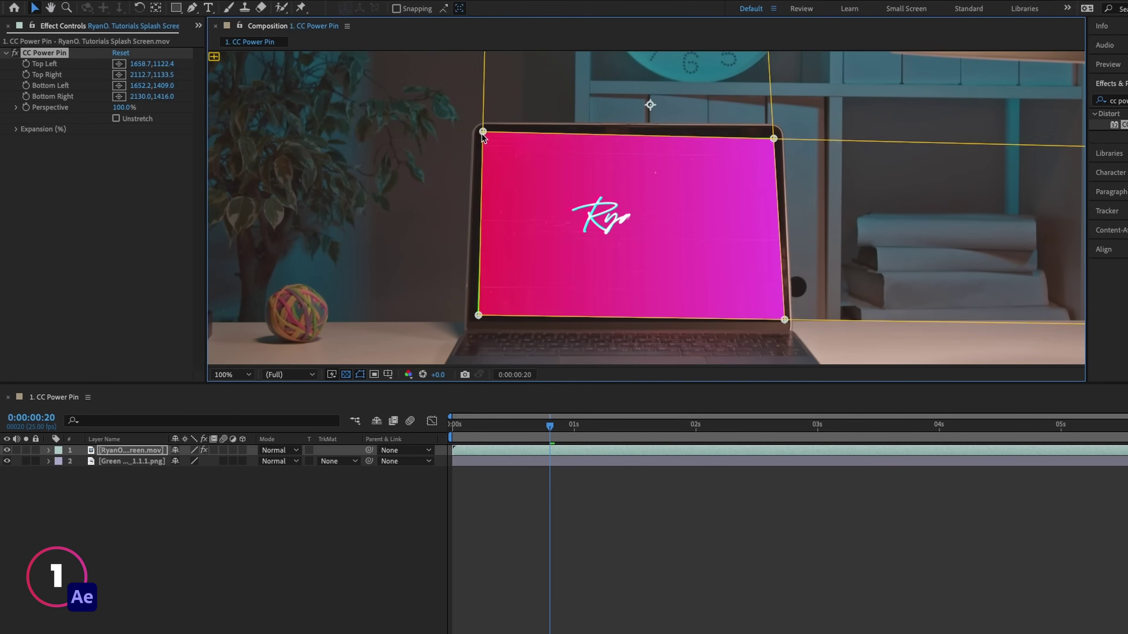
key(period)
scroll(492, 137, up, 3)
scroll(444, 141, left, 4)
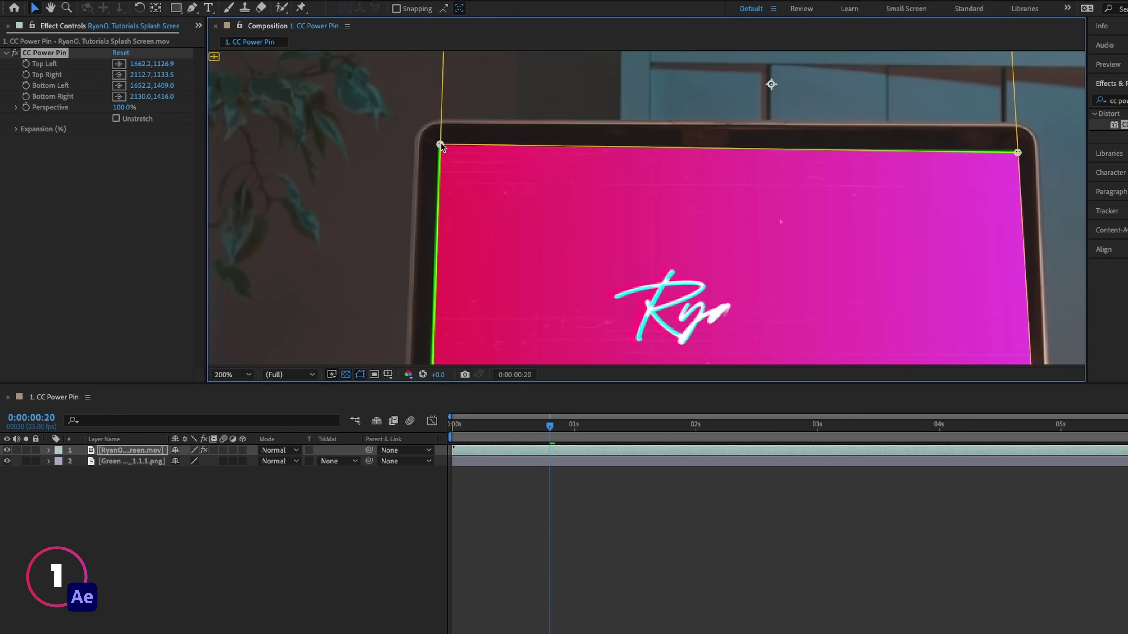
scroll(860, 159, right, 6)
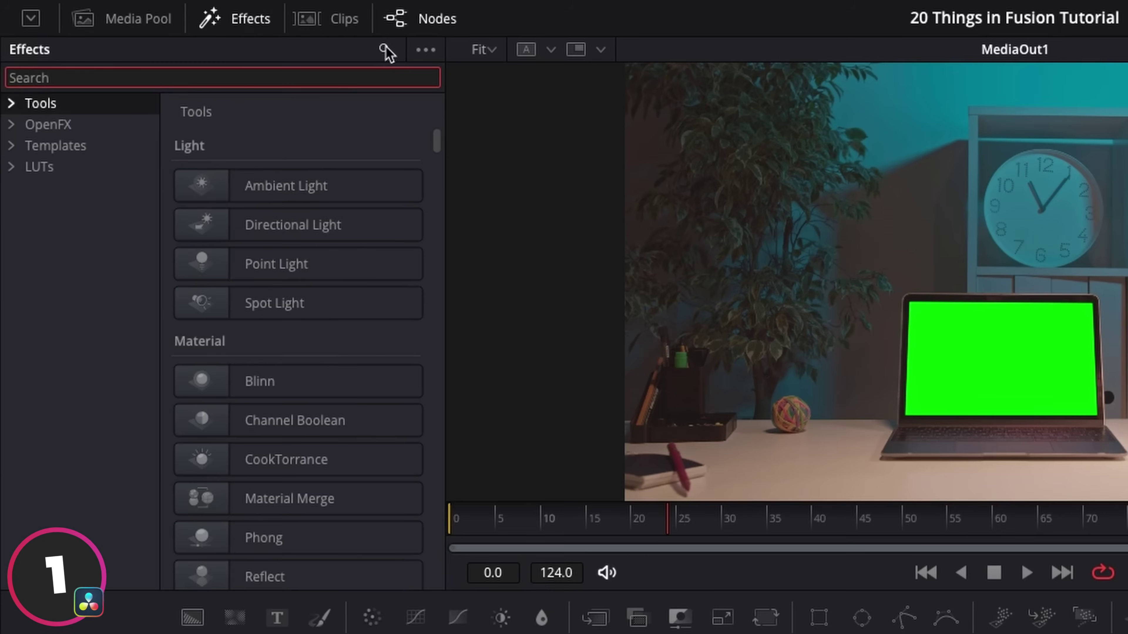
Add a Corner Positioner node and feed MediaIn2 into it.
text(corner)
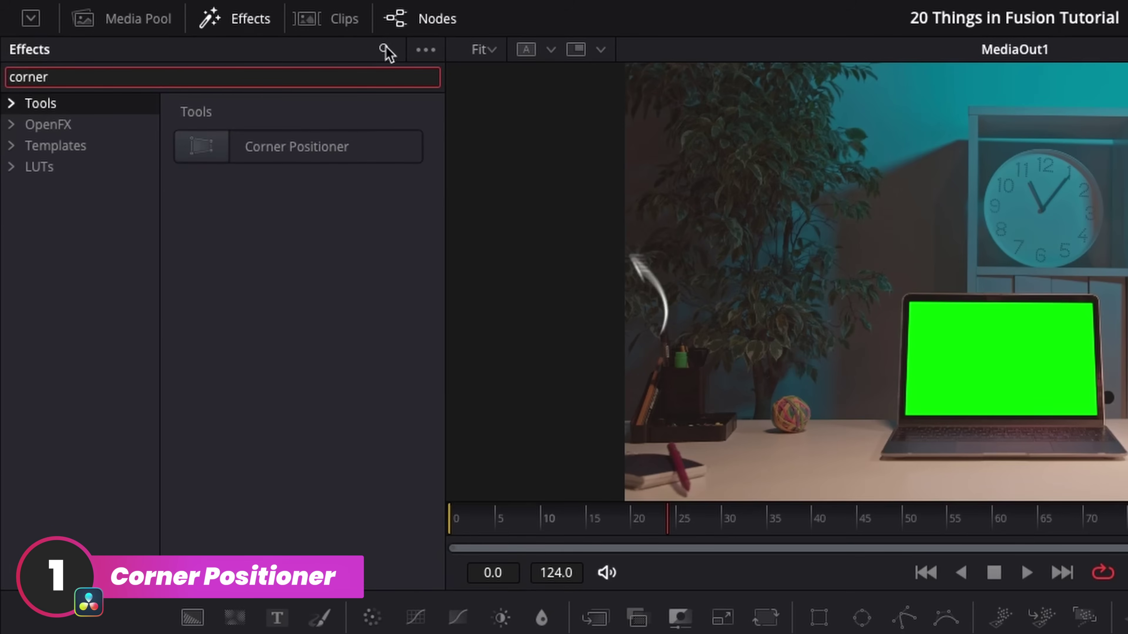
drag(296, 149, 577, 618)
click(635, 233)
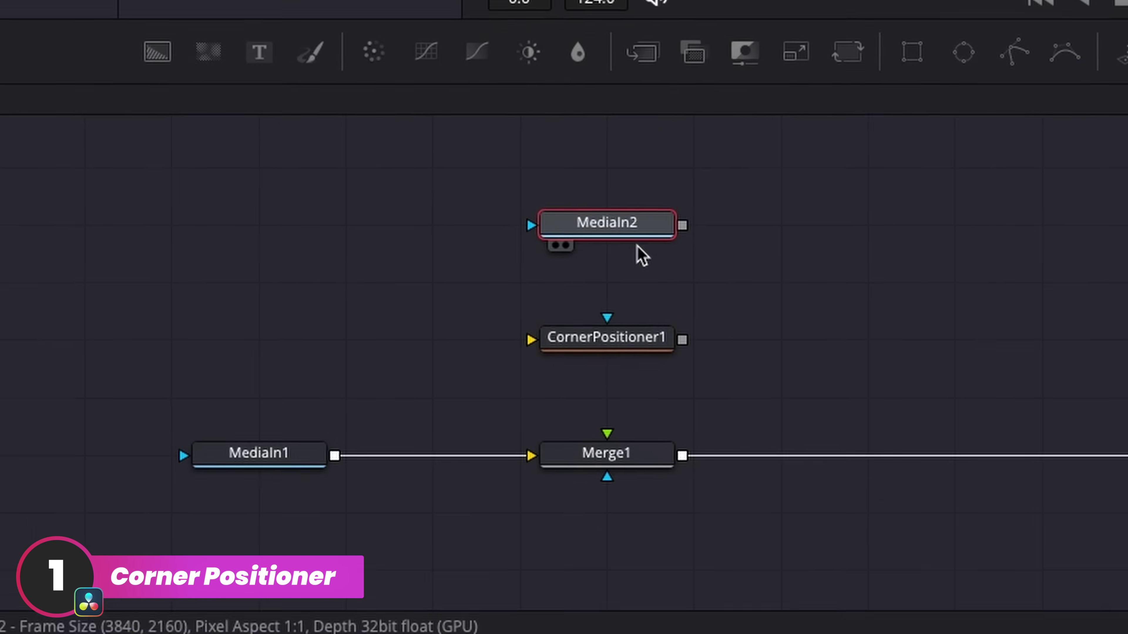
drag(599, 289, 658, 407)
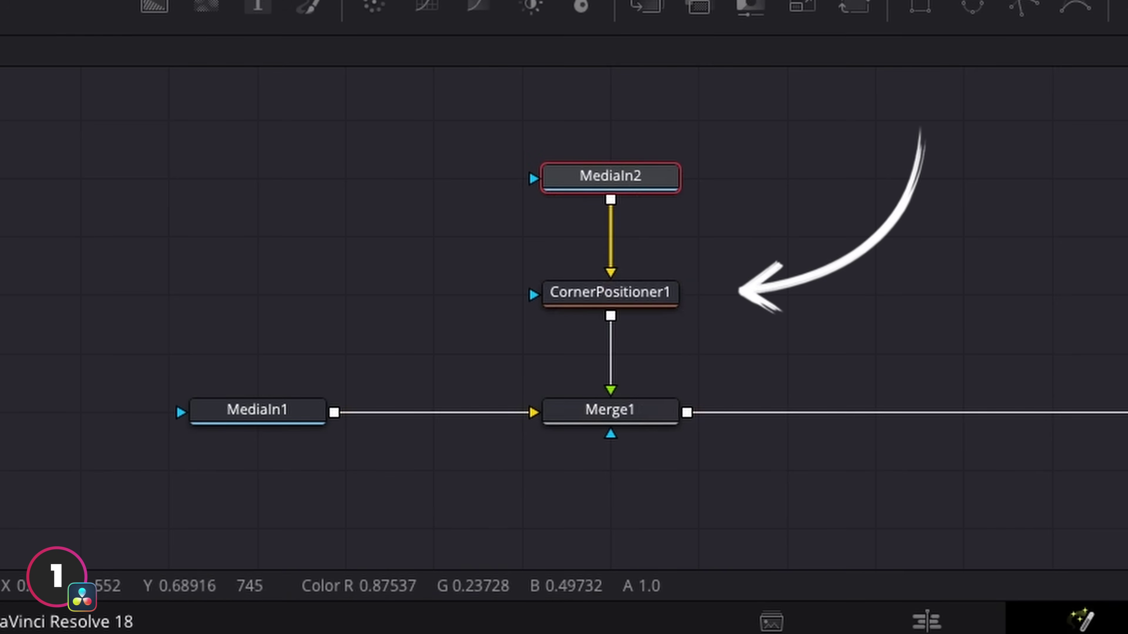
Drag CornerPositioner1's four corners onto the laptop's green-screen corners.
click(642, 300)
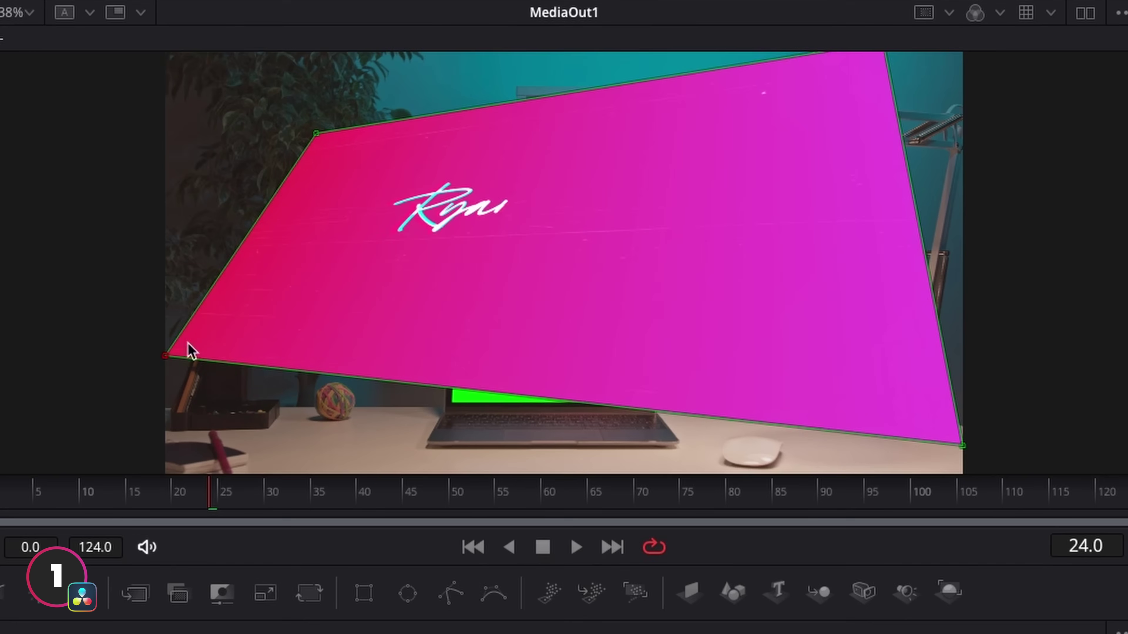
drag(188, 342, 450, 402)
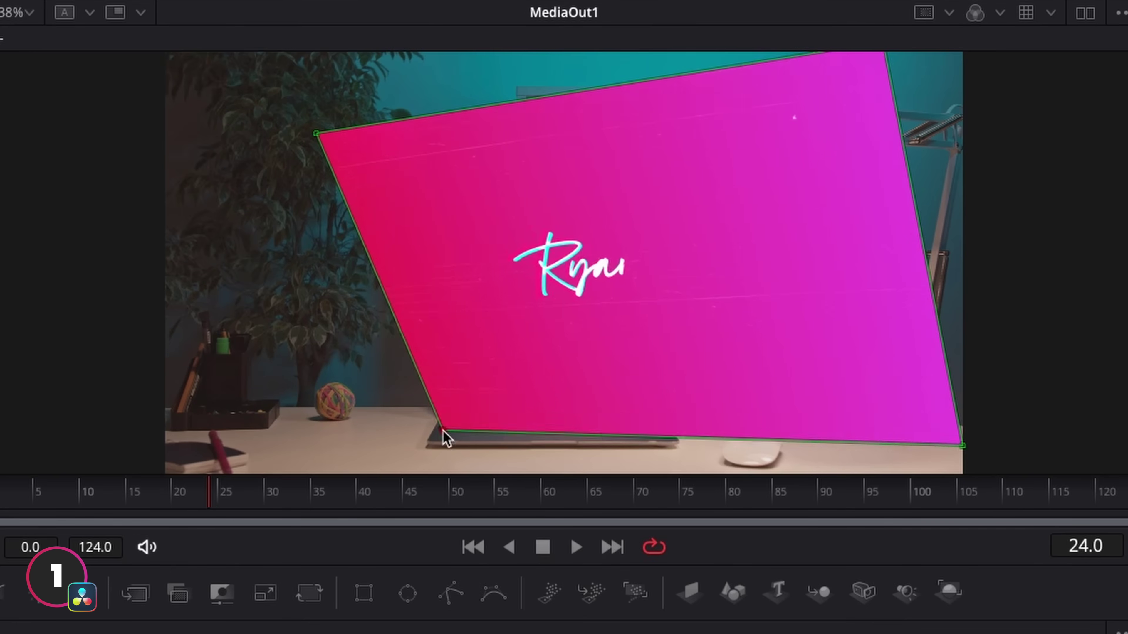
drag(317, 133, 466, 272)
drag(961, 445, 648, 403)
scroll(926, 151, up, 1)
drag(880, 57, 668, 311)
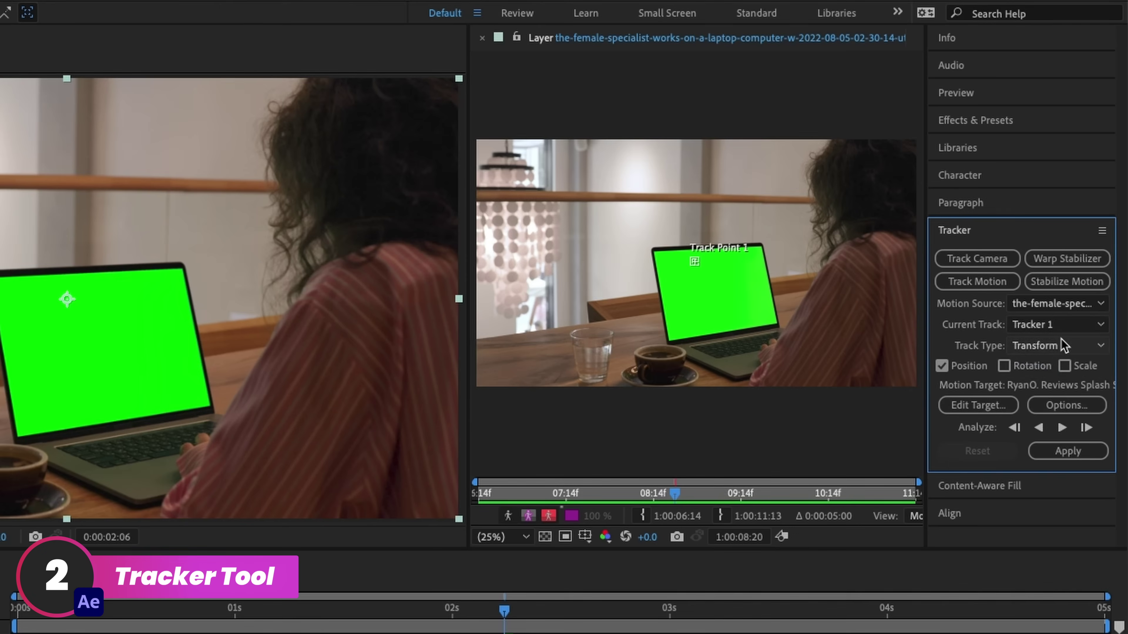
Set Track Type to Perspective corner pin, analyse forward, and play the tracked result from the start.
click(1062, 345)
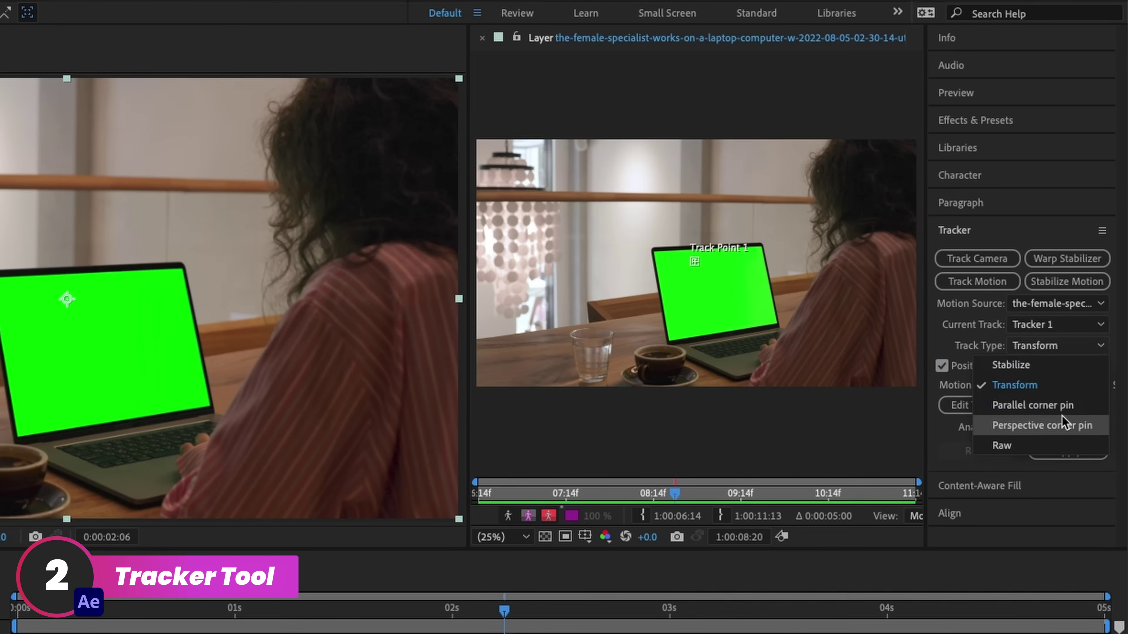
click(1062, 425)
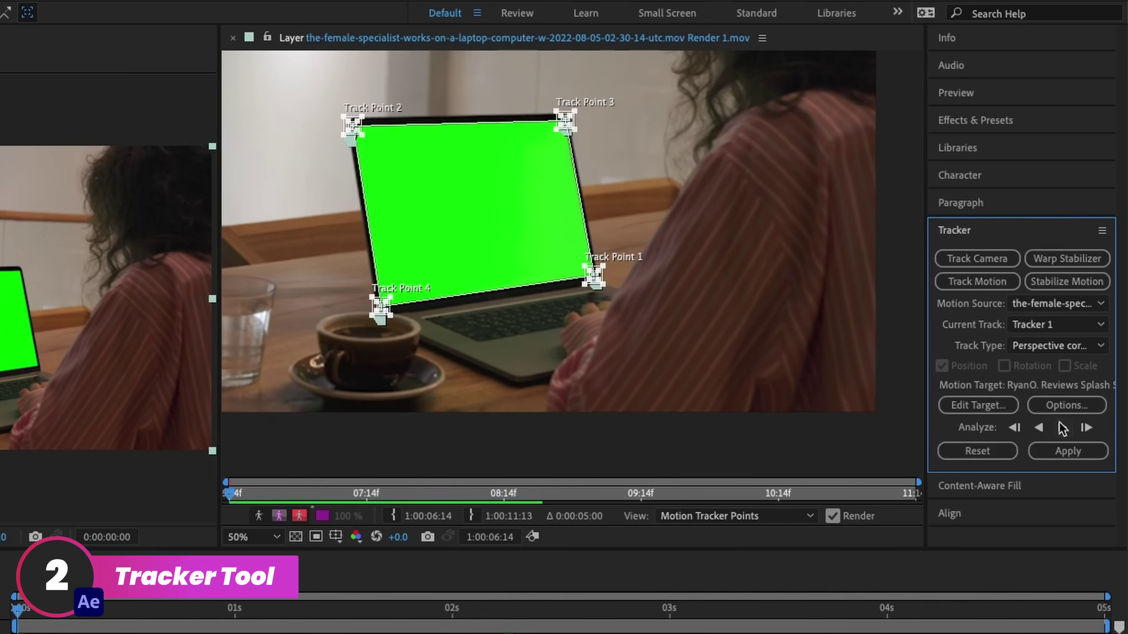
click(1061, 427)
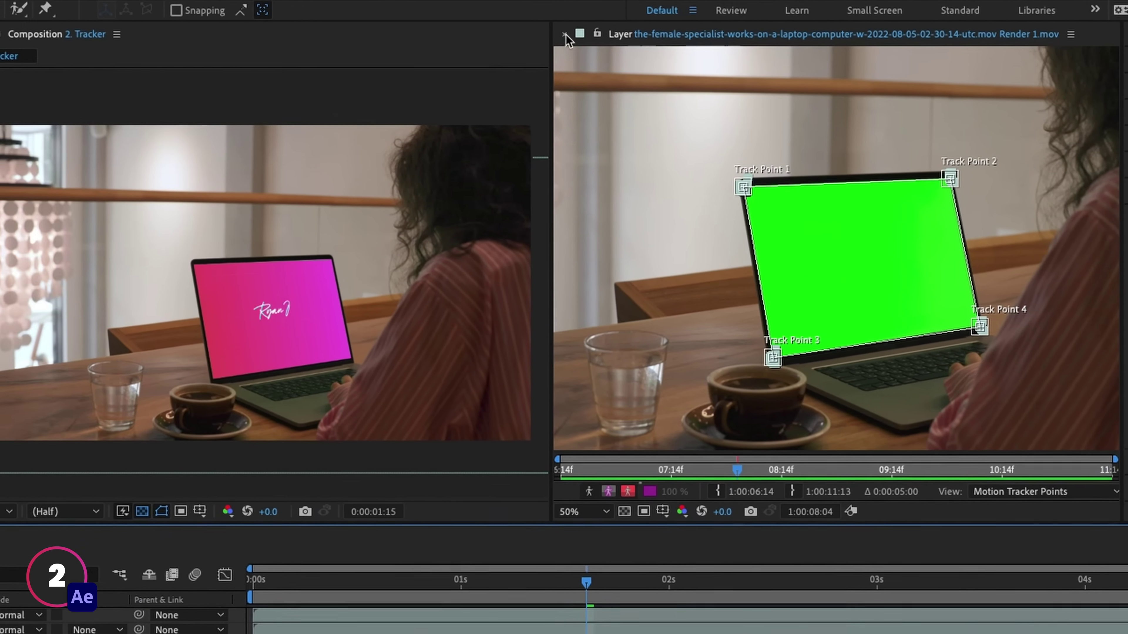
key(Home)
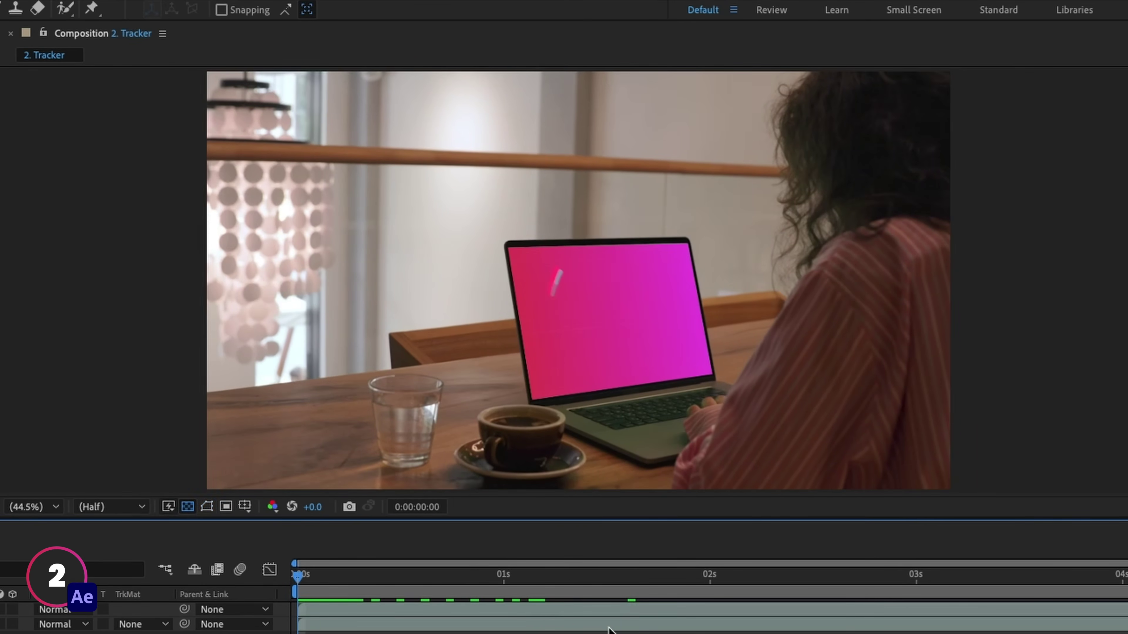
key(space)
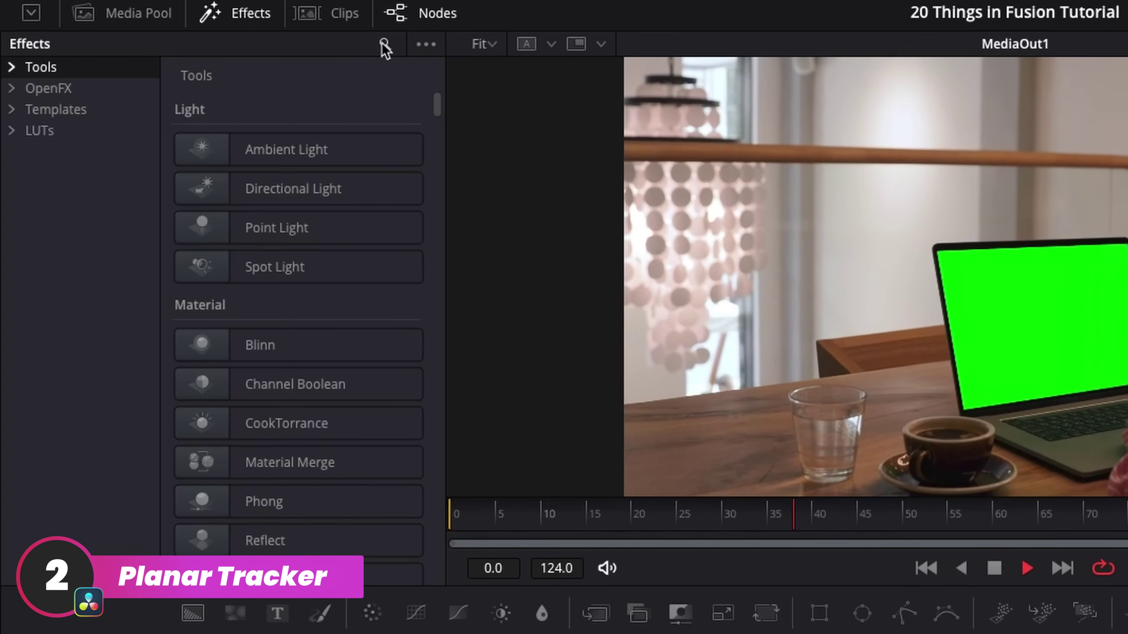
Insert a Planar Tracker between MediaIn1 and MediaOut1, track the screen to the end, and return to frame 0.
click(384, 45)
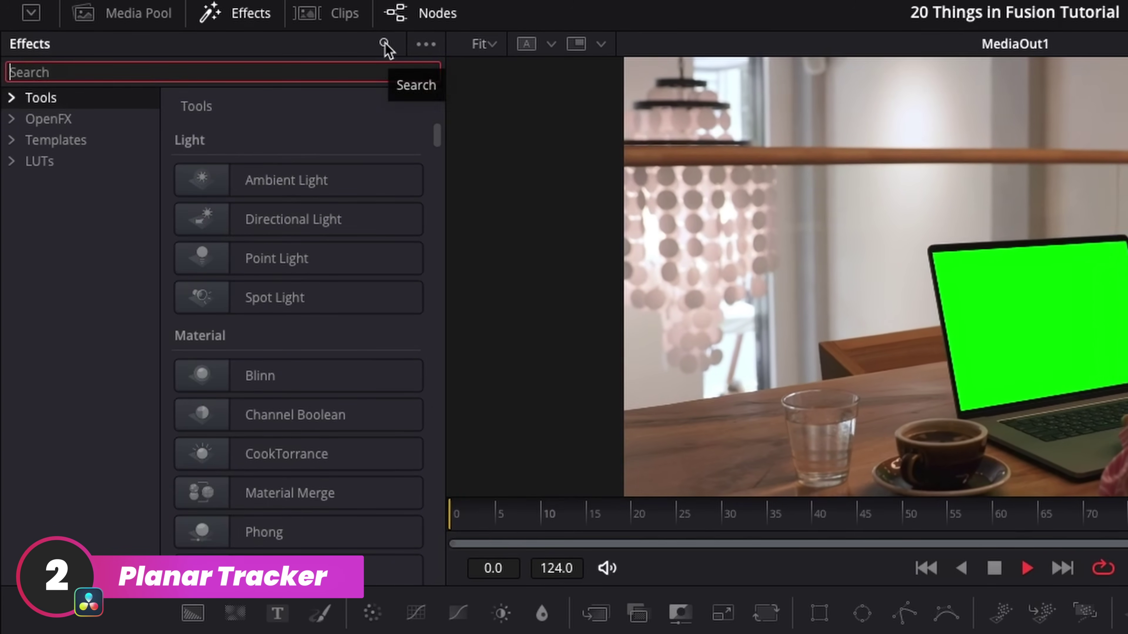
text(planar t)
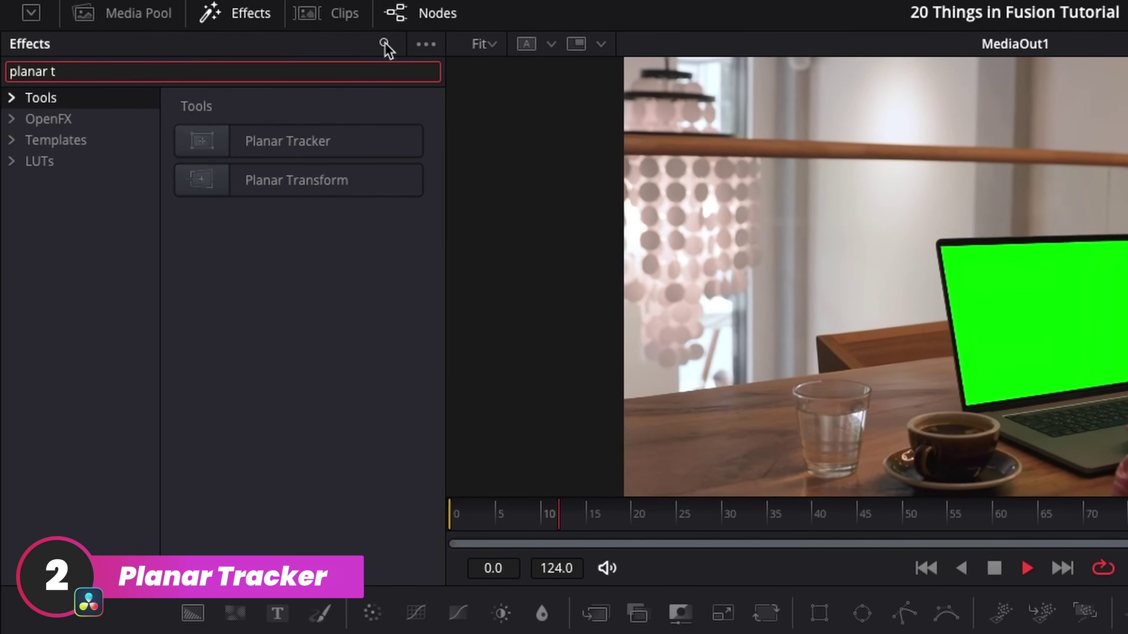
click(303, 144)
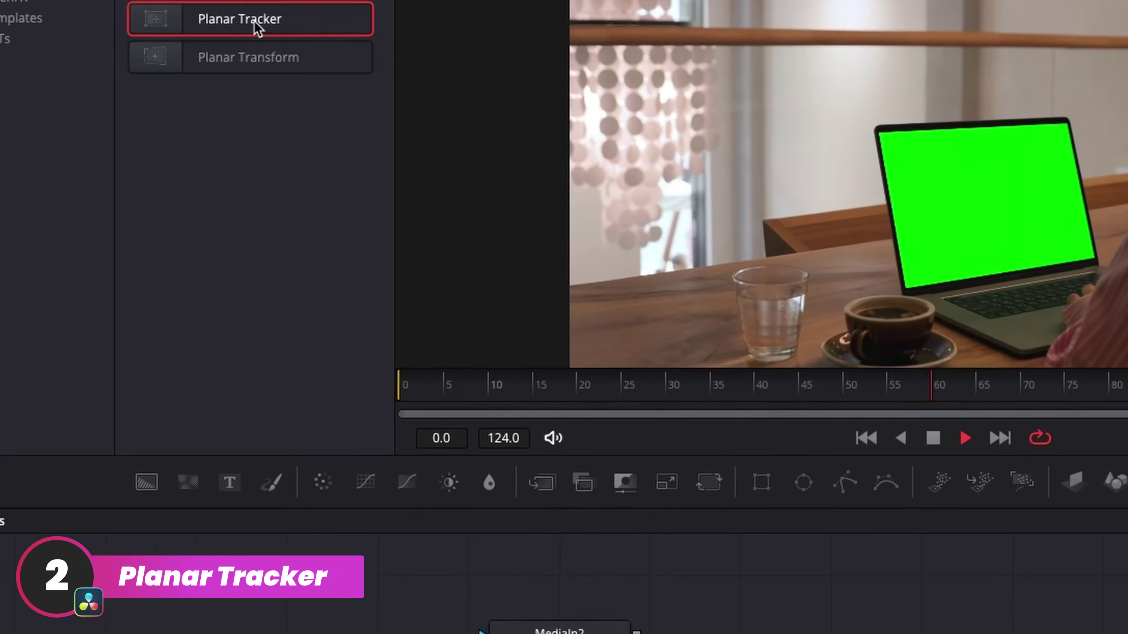
drag(256, 29, 521, 469)
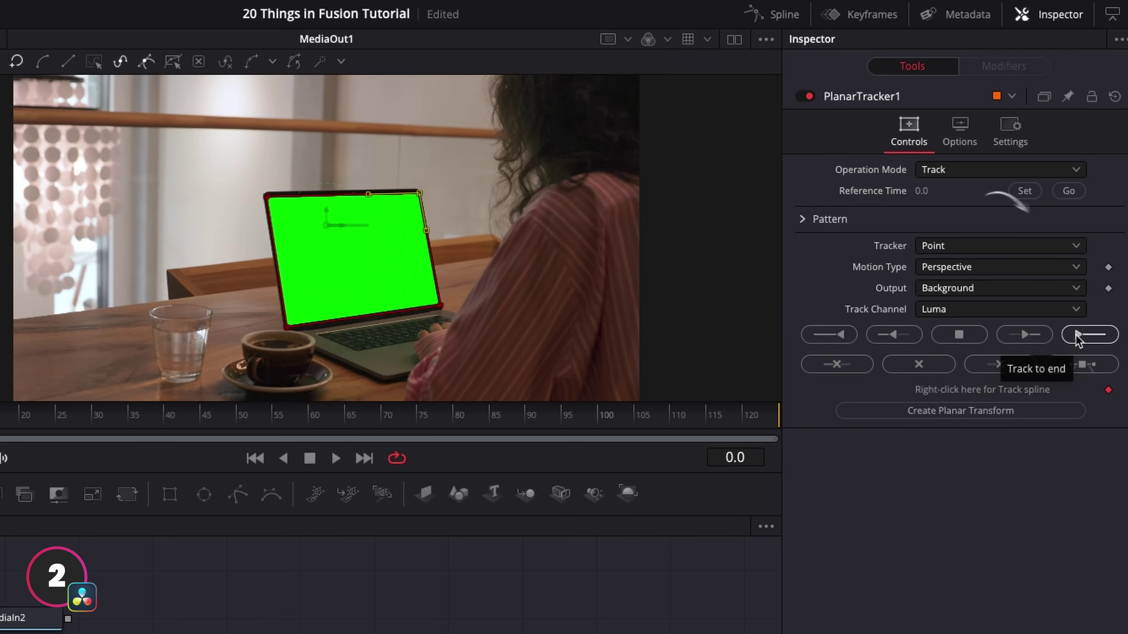
click(1076, 335)
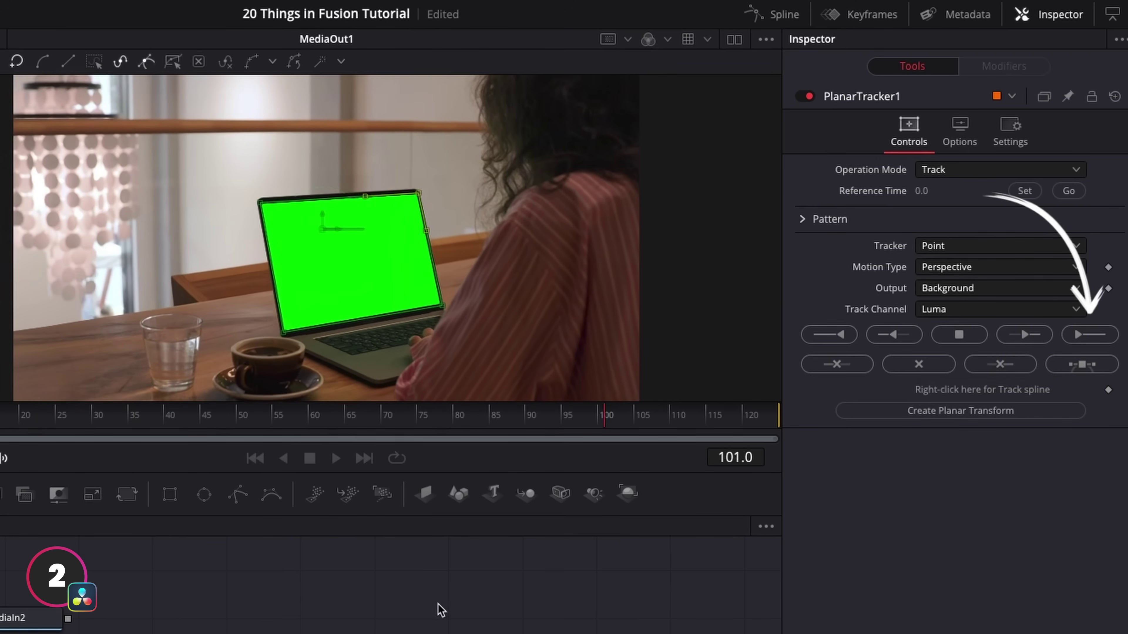
drag(209, 419, 4, 418)
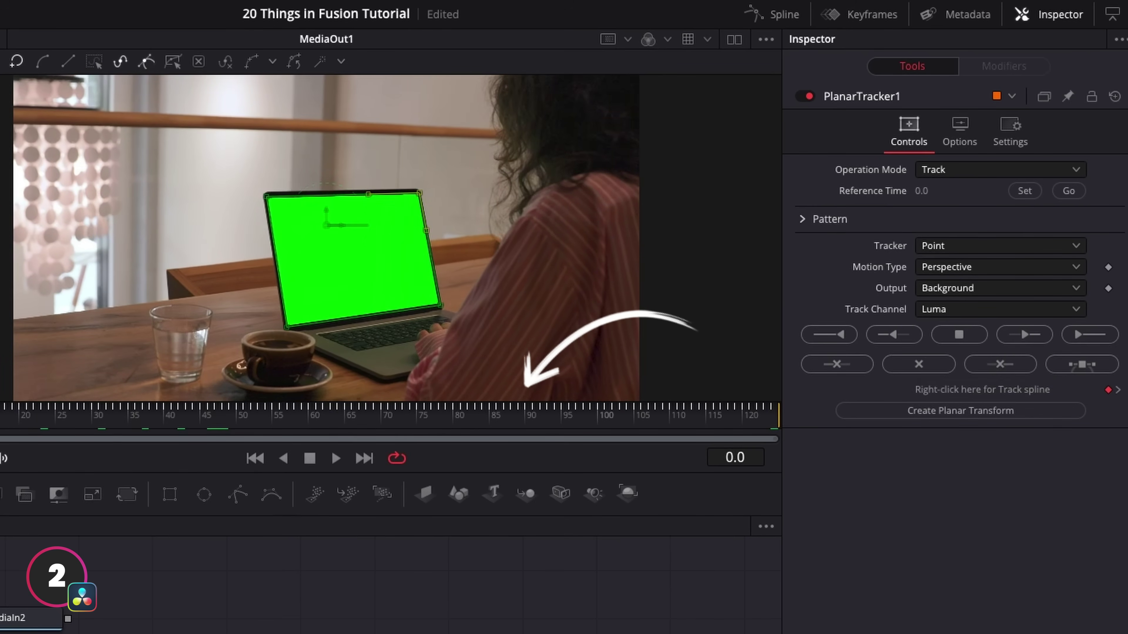
Switch PlanarTracker1 to Corner Pin mode and place a corner on the laptop screen's corner.
key(space)
key(space)
click(957, 170)
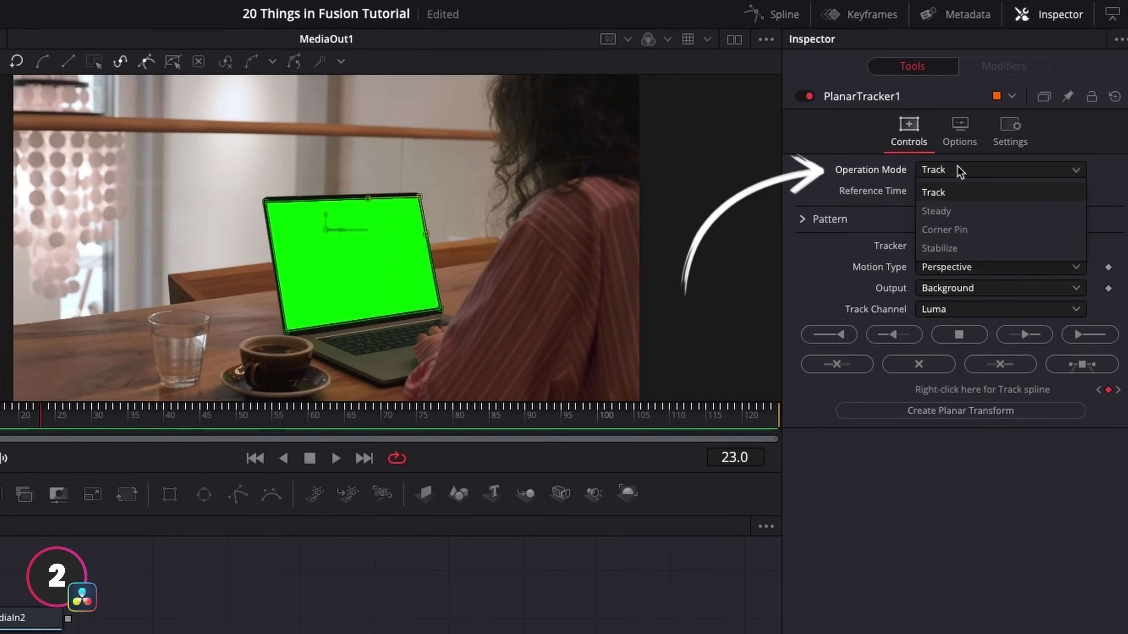
click(944, 229)
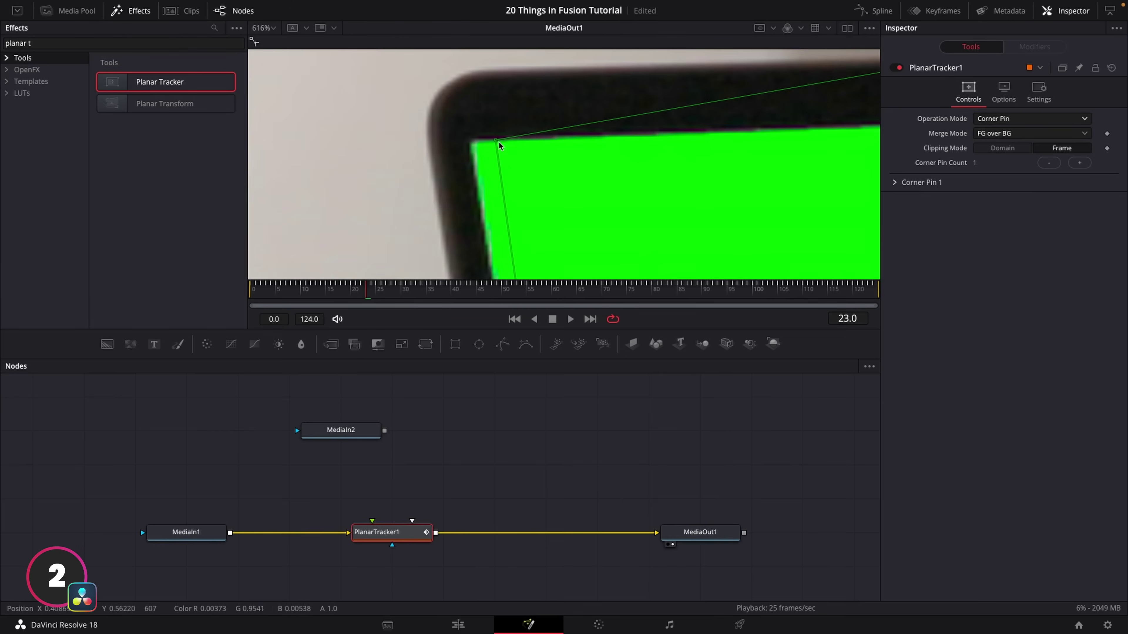
drag(495, 140, 467, 139)
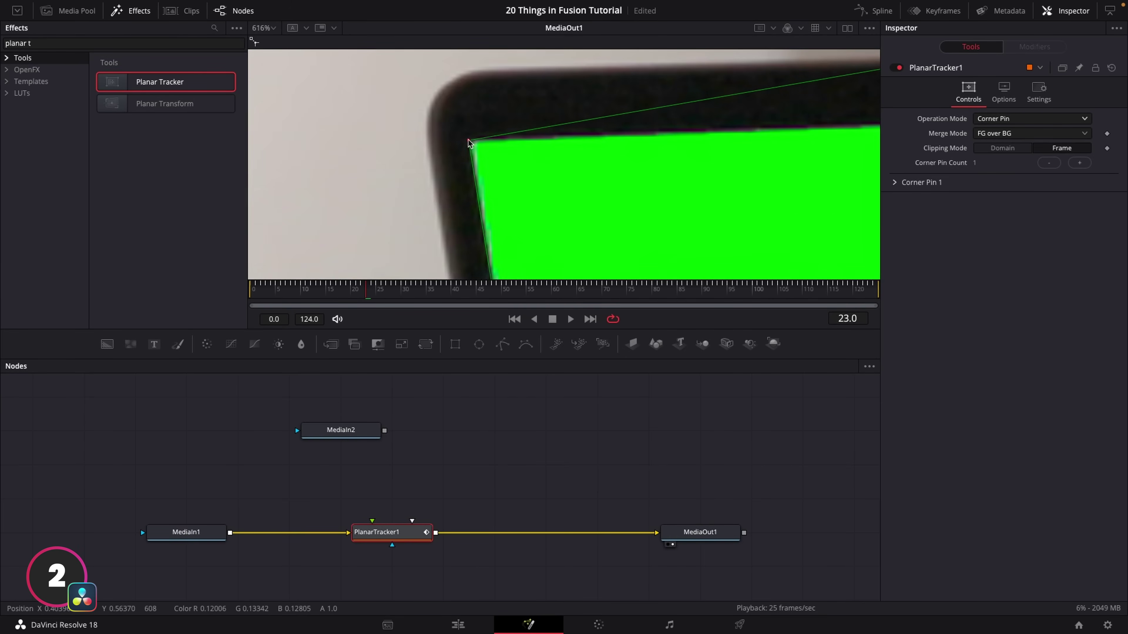
scroll(554, 204, down, 10)
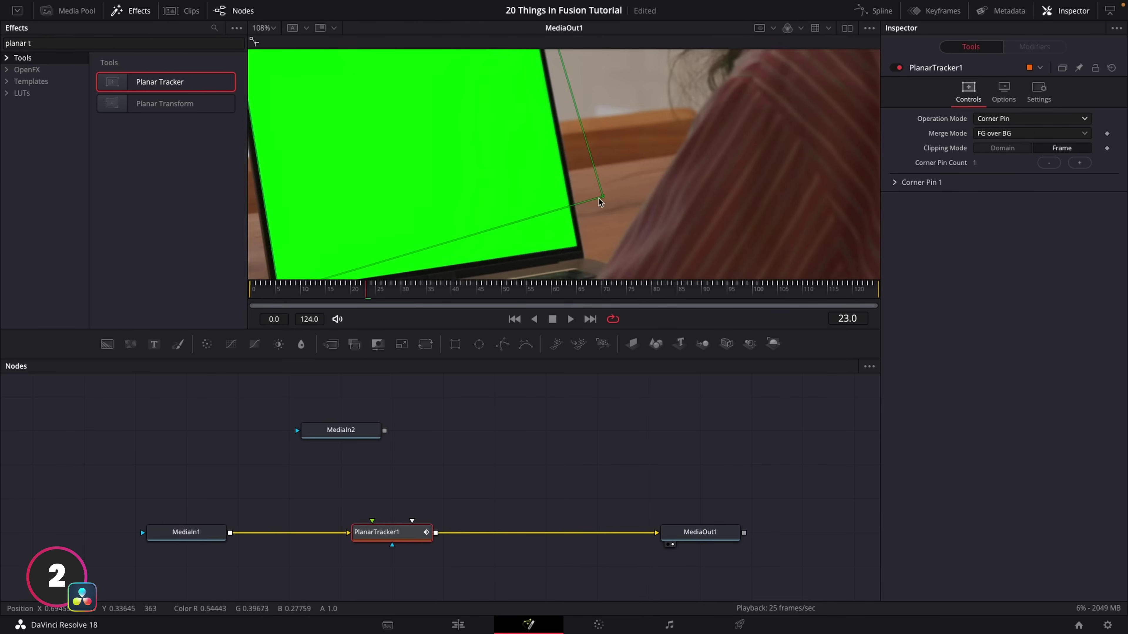
scroll(584, 248, up, 10)
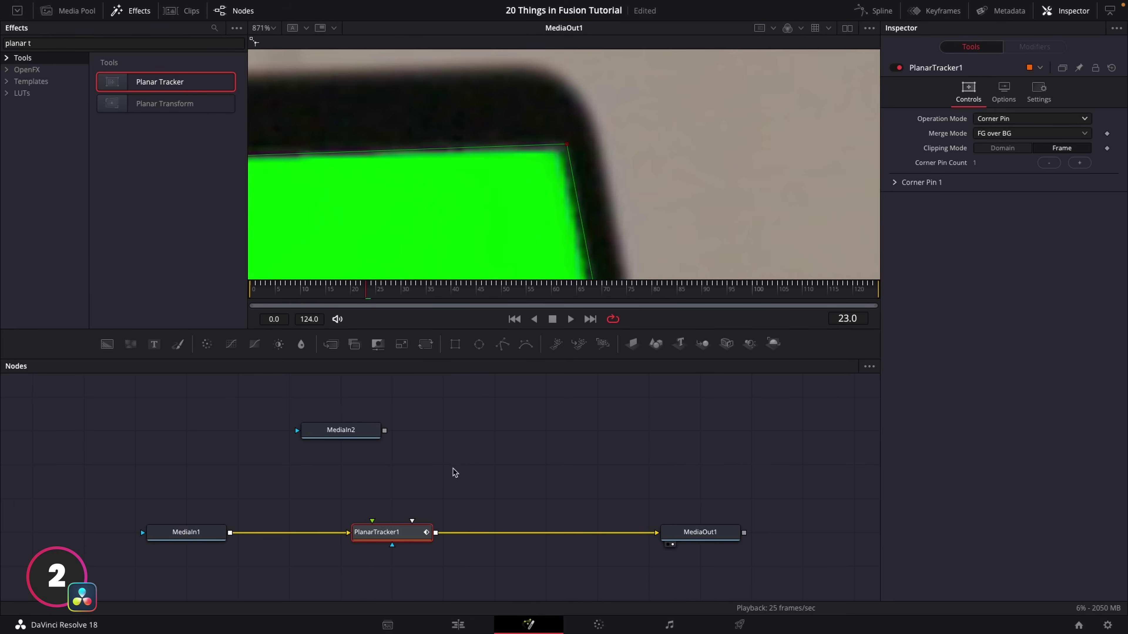
scroll(486, 195, down, 5)
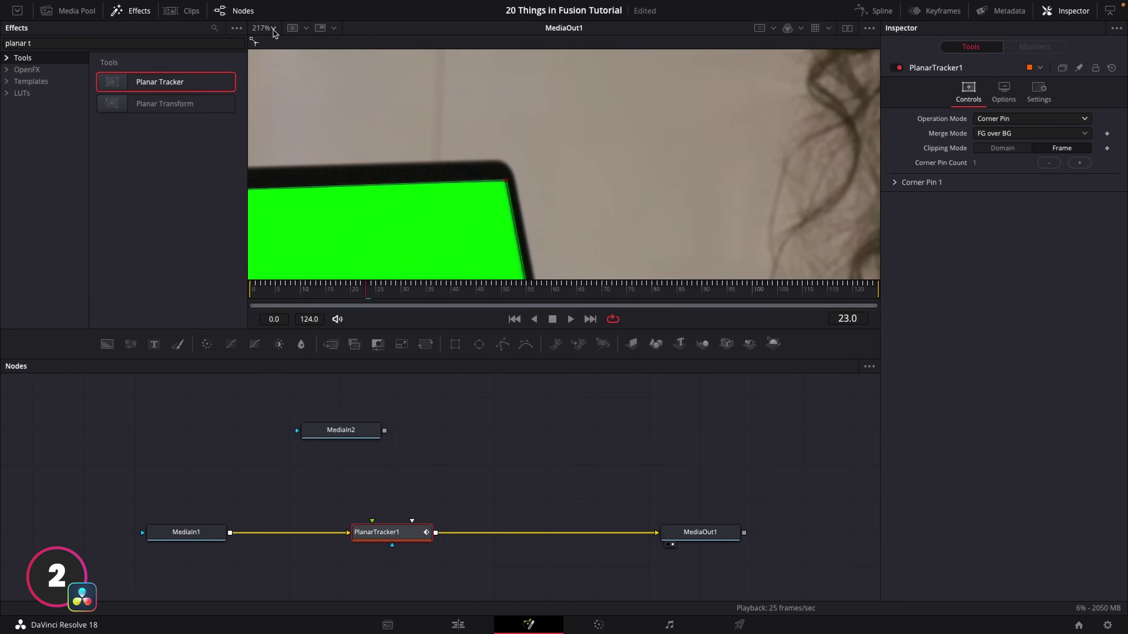
click(273, 43)
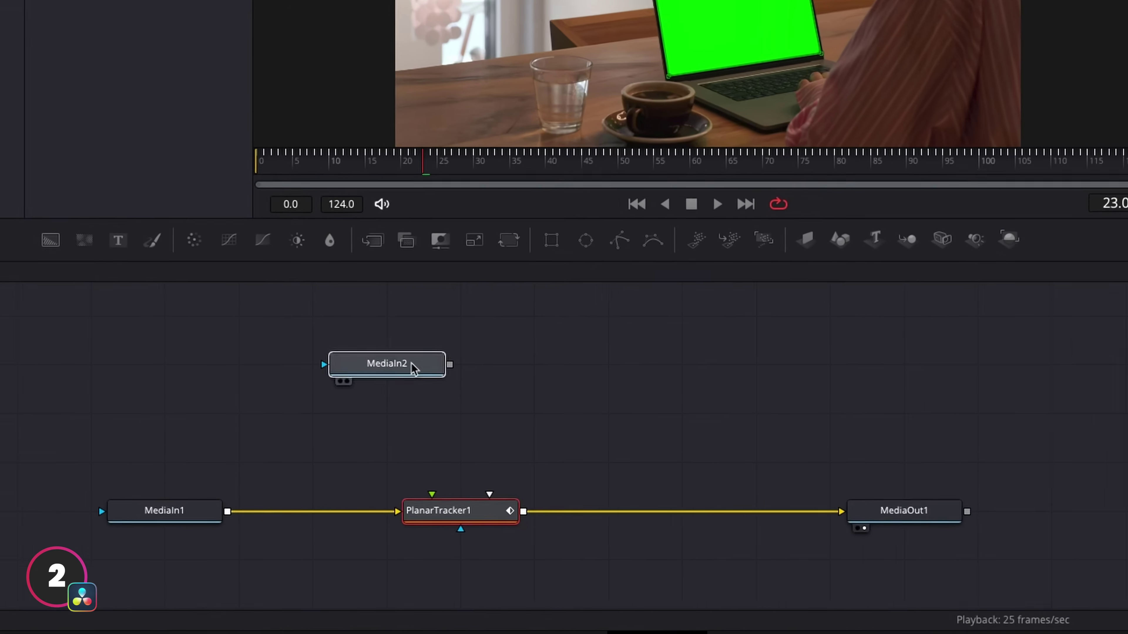
Connect MediaIn2 as PlanarTracker1's corner-pin foreground and play back the composite.
drag(366, 435, 417, 436)
drag(564, 333, 460, 483)
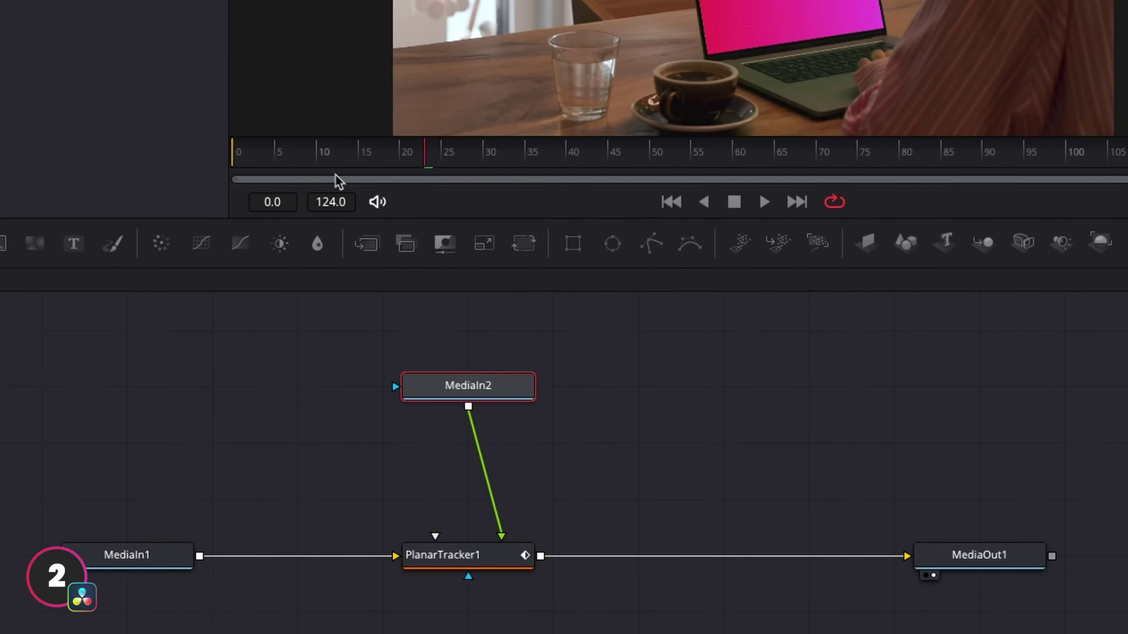
key(space)
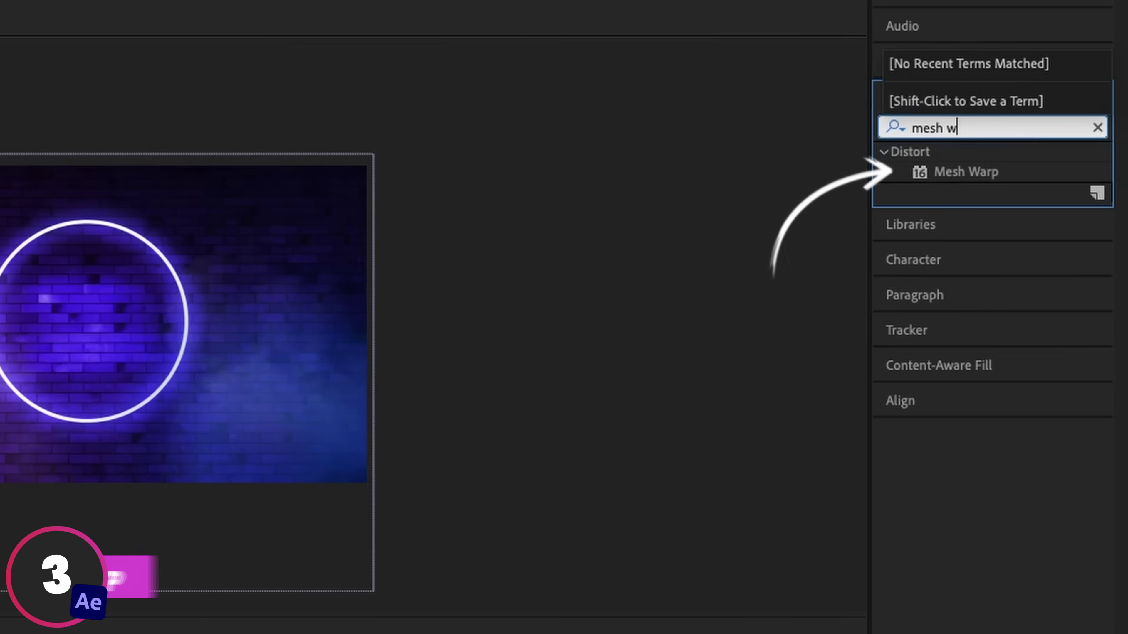
Apply Mesh Warp to the neon circle and pull its right and left sides out into points.
text(ar)
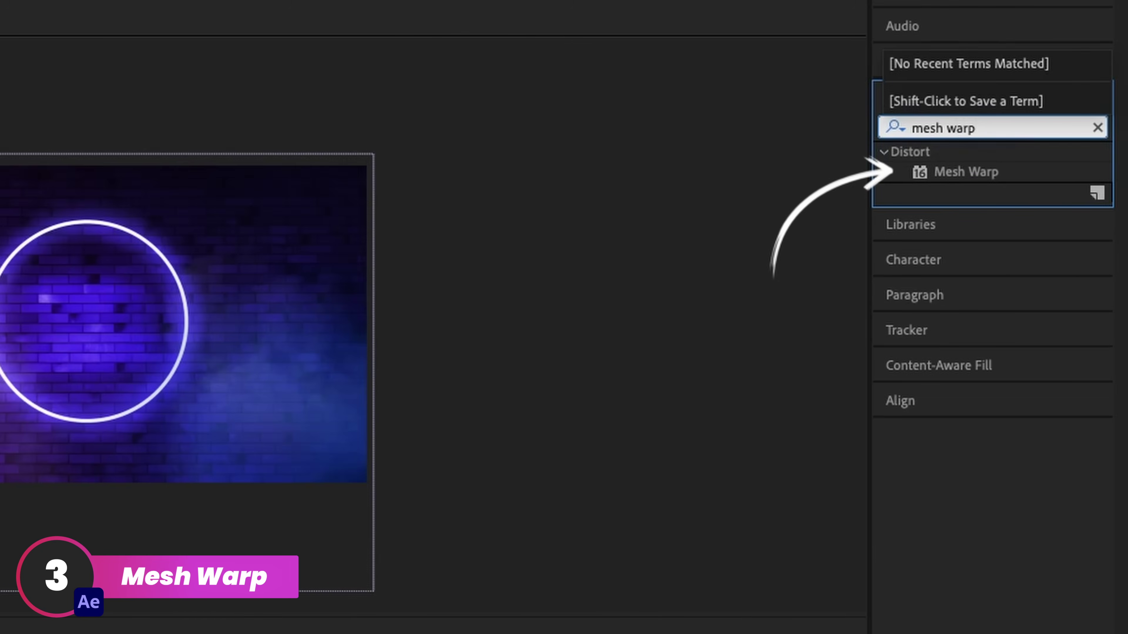
text(p)
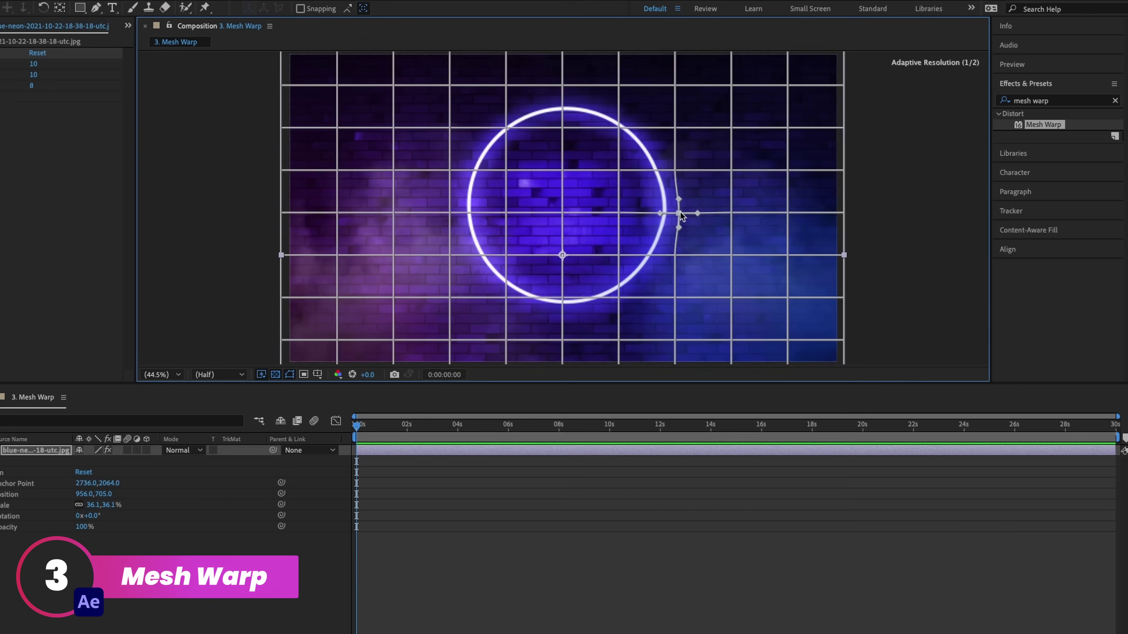
drag(674, 214, 714, 212)
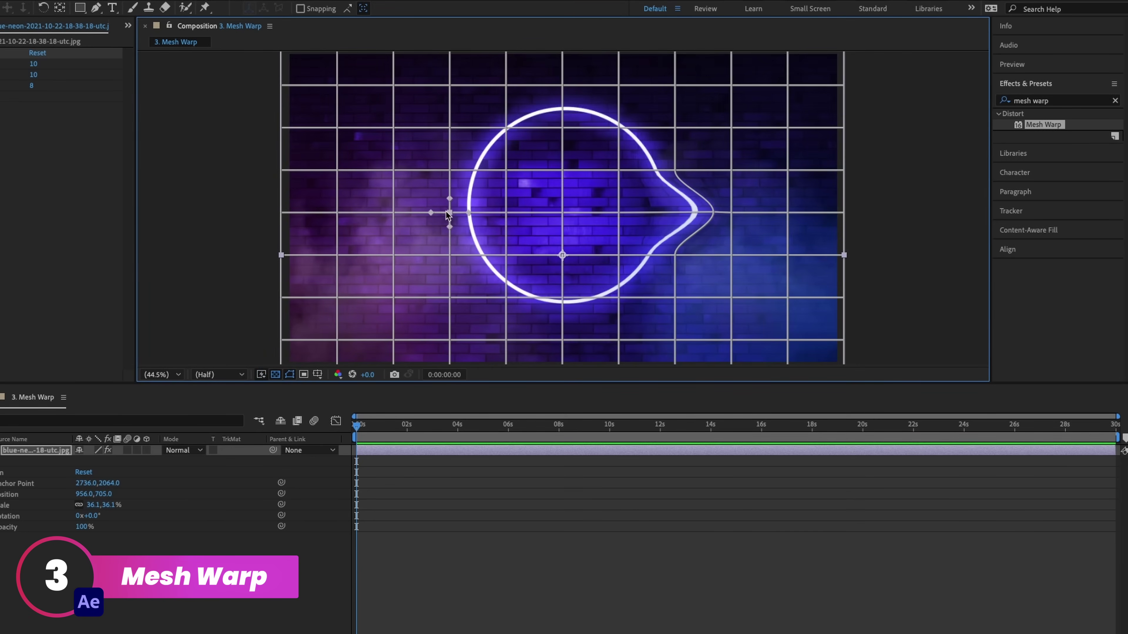
drag(447, 215, 397, 212)
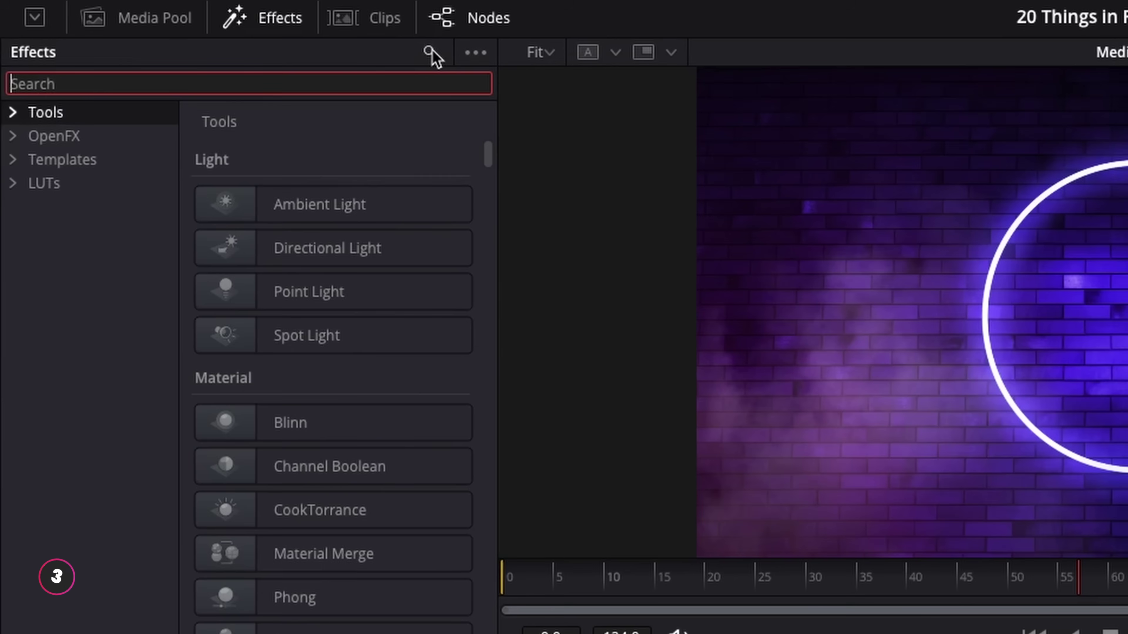
Add a Grid Warp with a 10 by 10 grid and pull the circle's right and left sides into points.
text(grid)
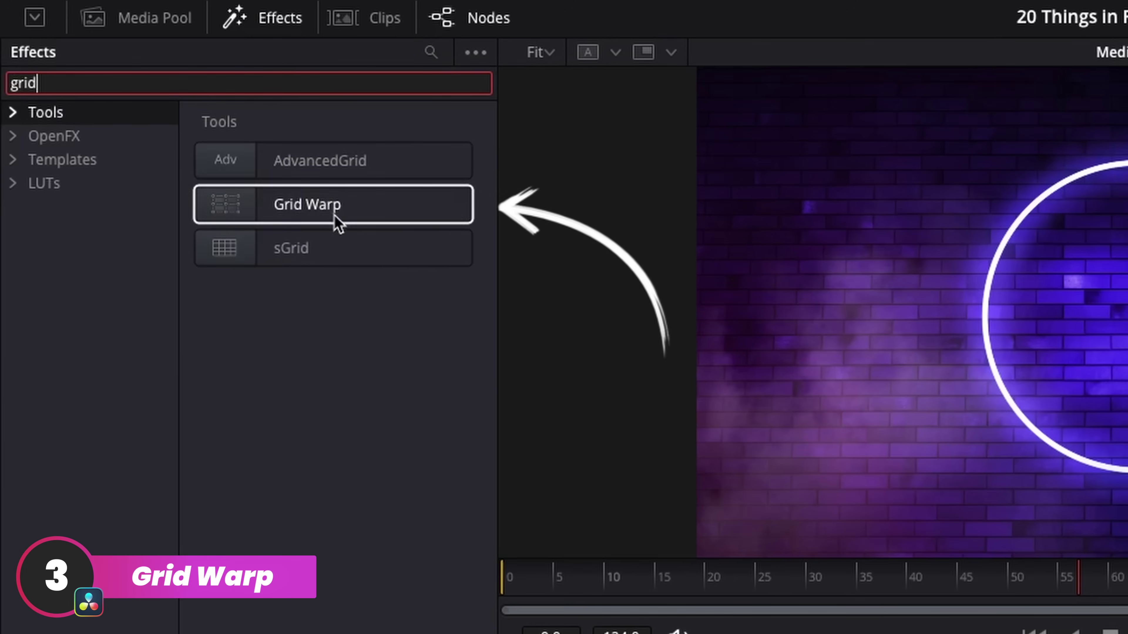
drag(338, 222, 593, 413)
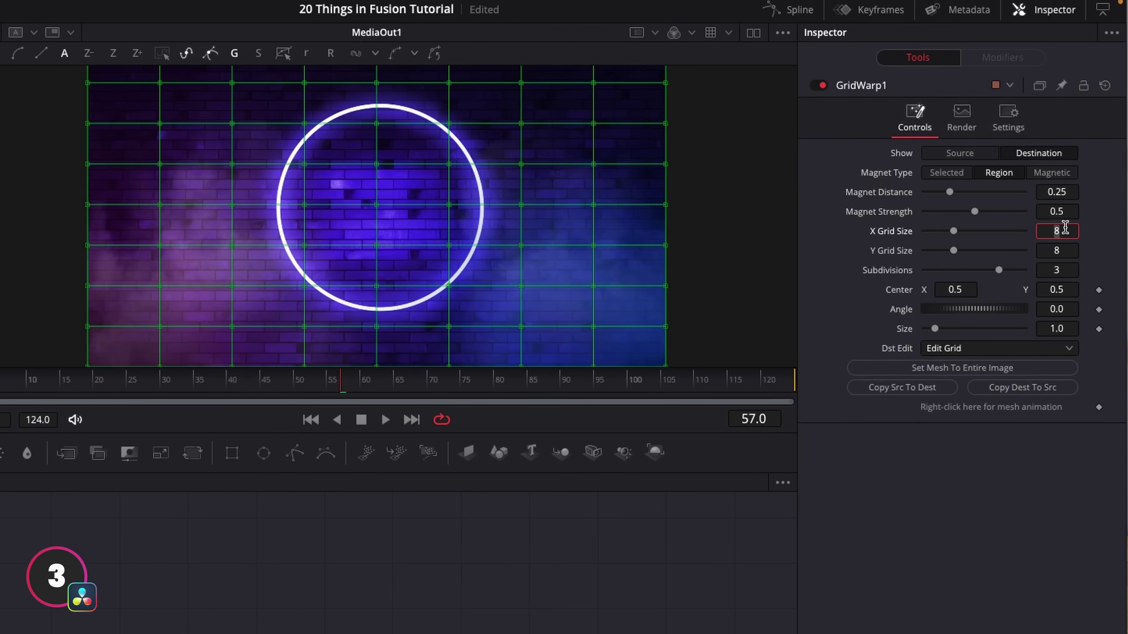
text(10)
key(Tab)
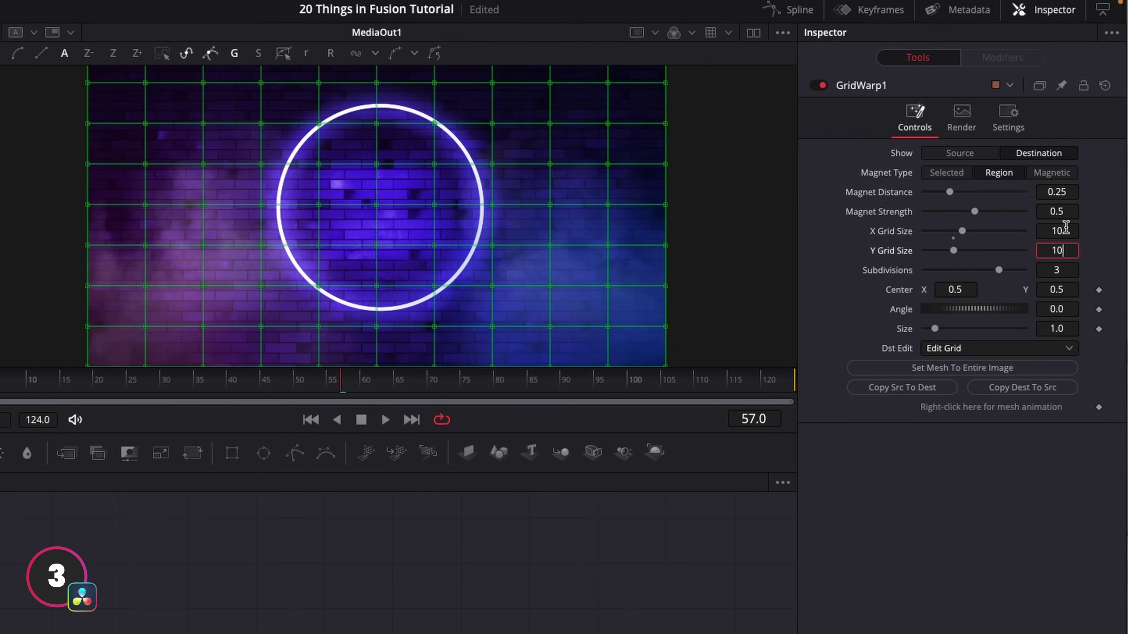
key(Tab)
drag(492, 205, 512, 211)
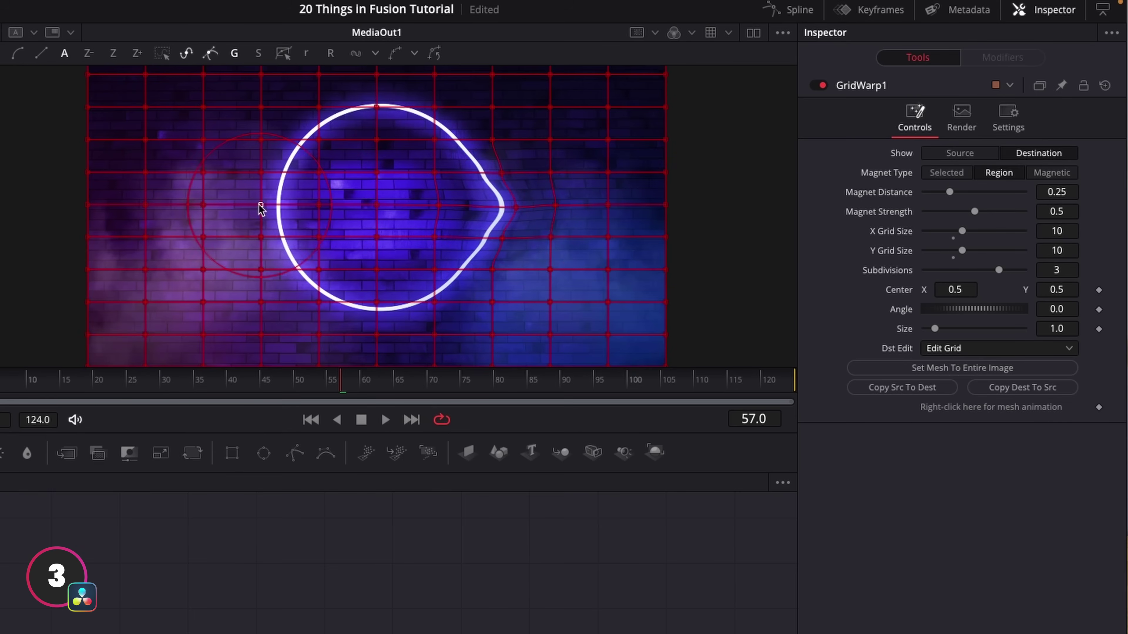
drag(259, 204, 209, 204)
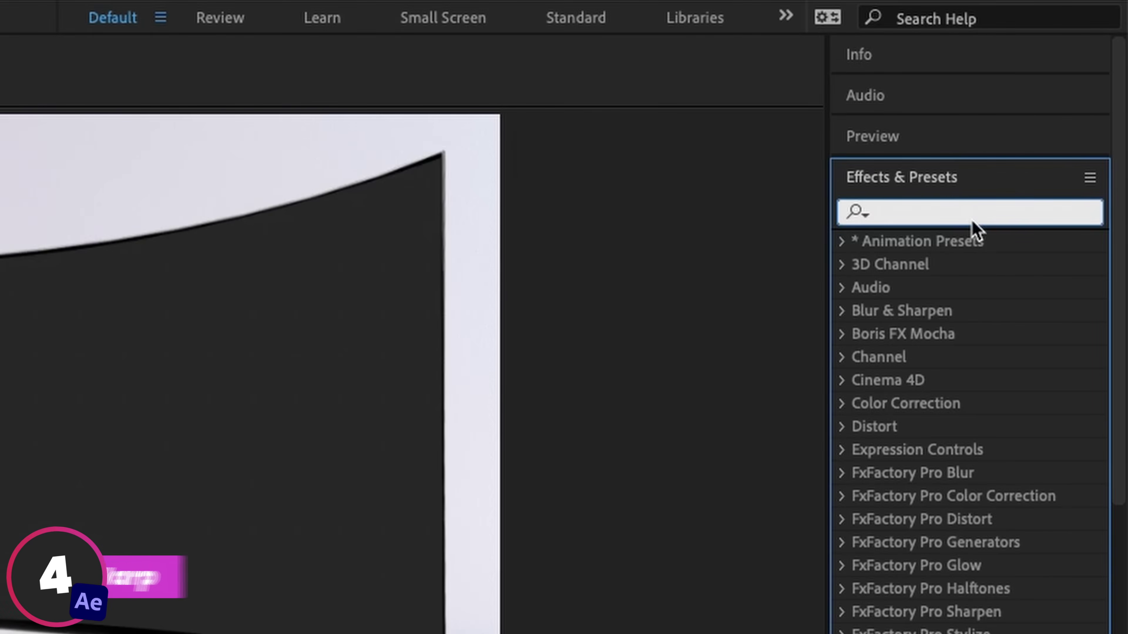
Apply Bezier Warp to the pink splash clip and reshape its left edge, bottom-right corner and bottom curve.
text(bezi)
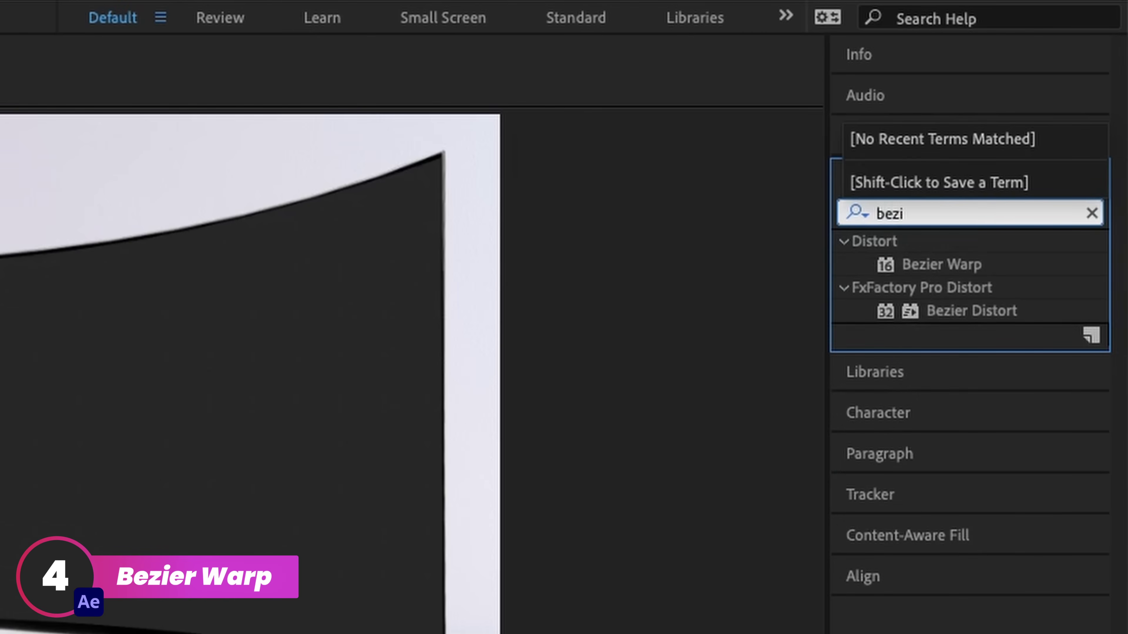
click(971, 267)
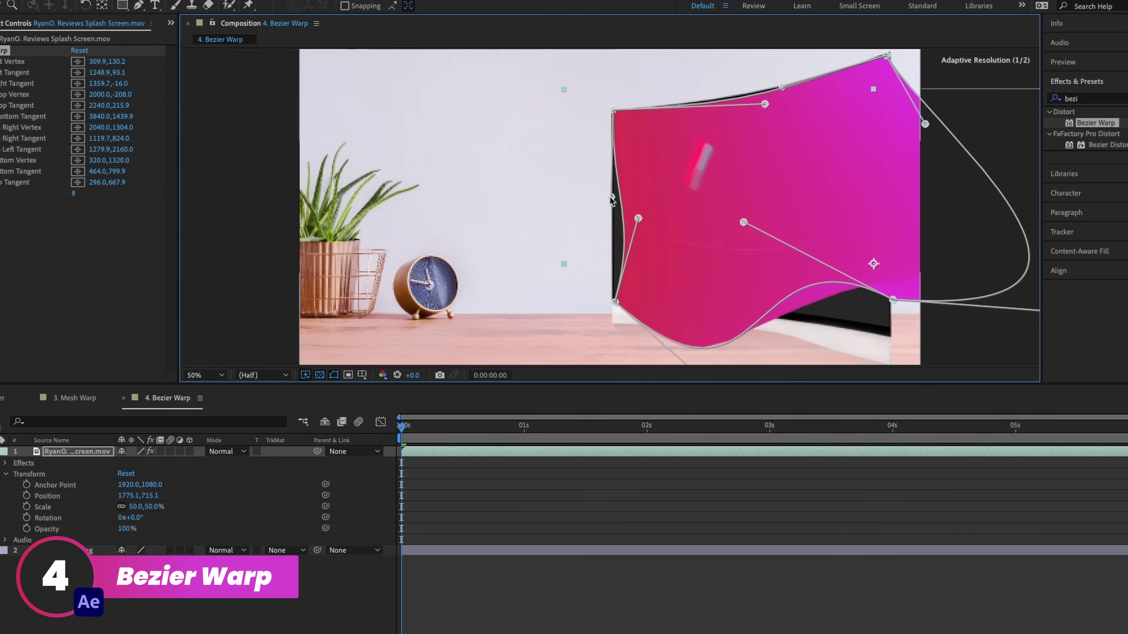
drag(611, 198, 611, 223)
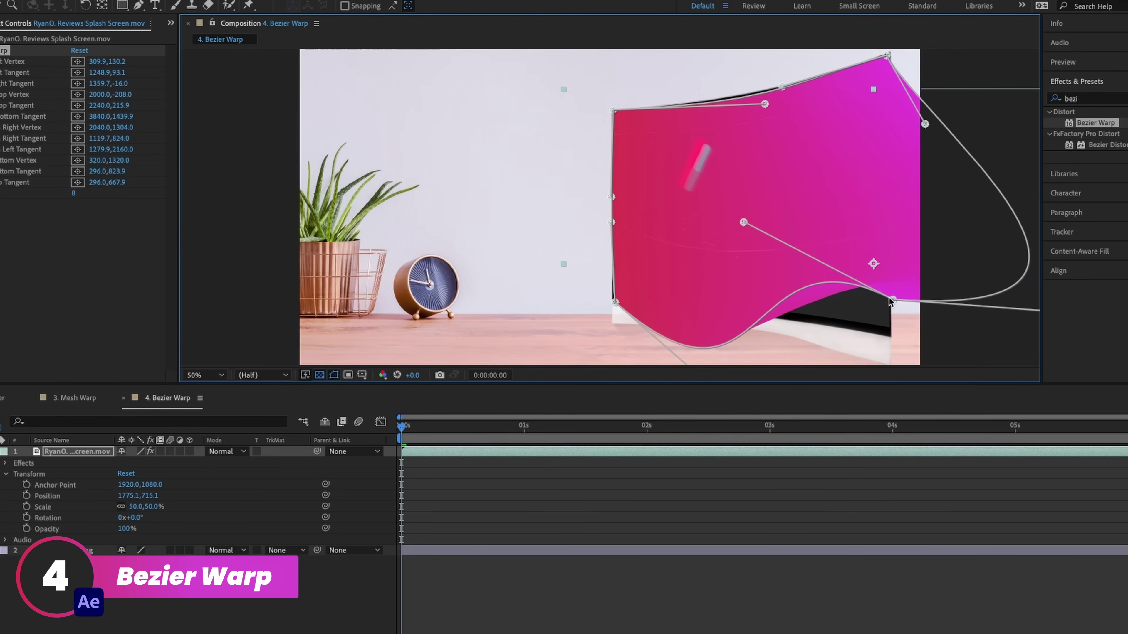
drag(890, 302, 885, 330)
drag(744, 222, 834, 311)
drag(738, 336, 635, 231)
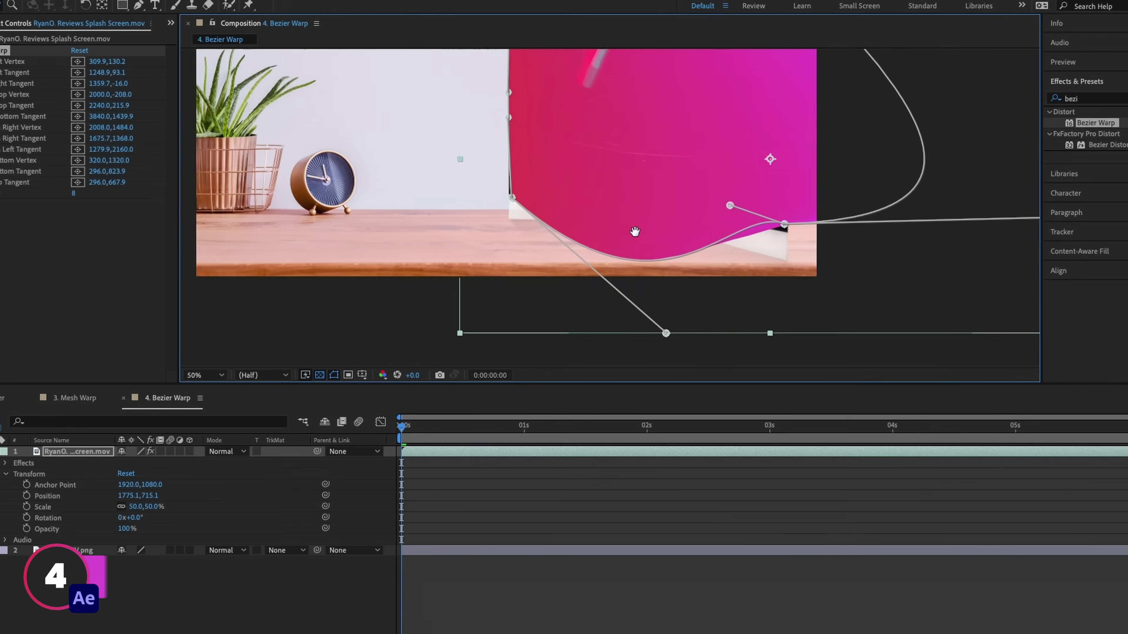
drag(666, 333, 573, 140)
drag(514, 92, 582, 217)
Adjust the right-edge curves and top-right corner to fit the TV, then preview playback.
drag(871, 145, 760, 145)
drag(692, 302, 696, 300)
drag(1038, 311, 747, 267)
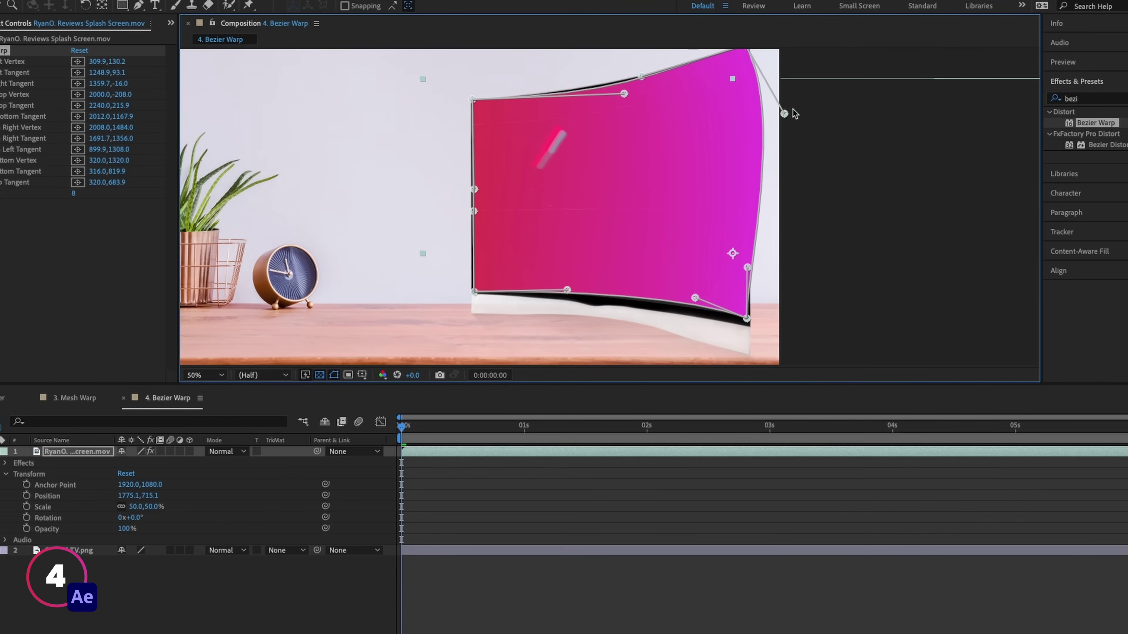
drag(784, 114, 743, 124)
drag(633, 79, 630, 102)
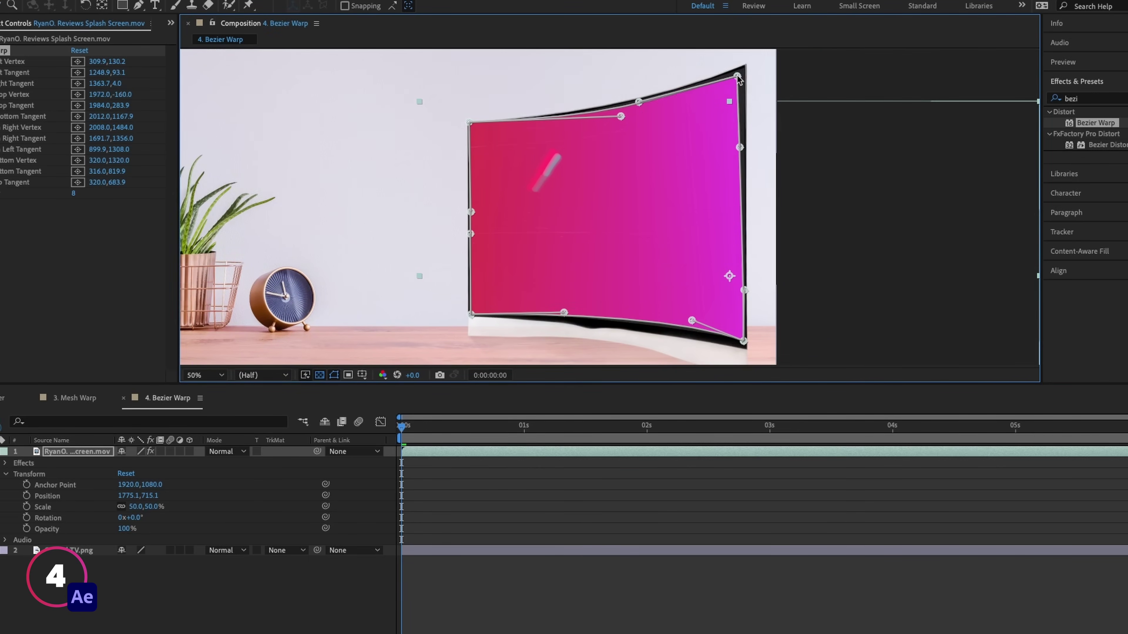
key(space)
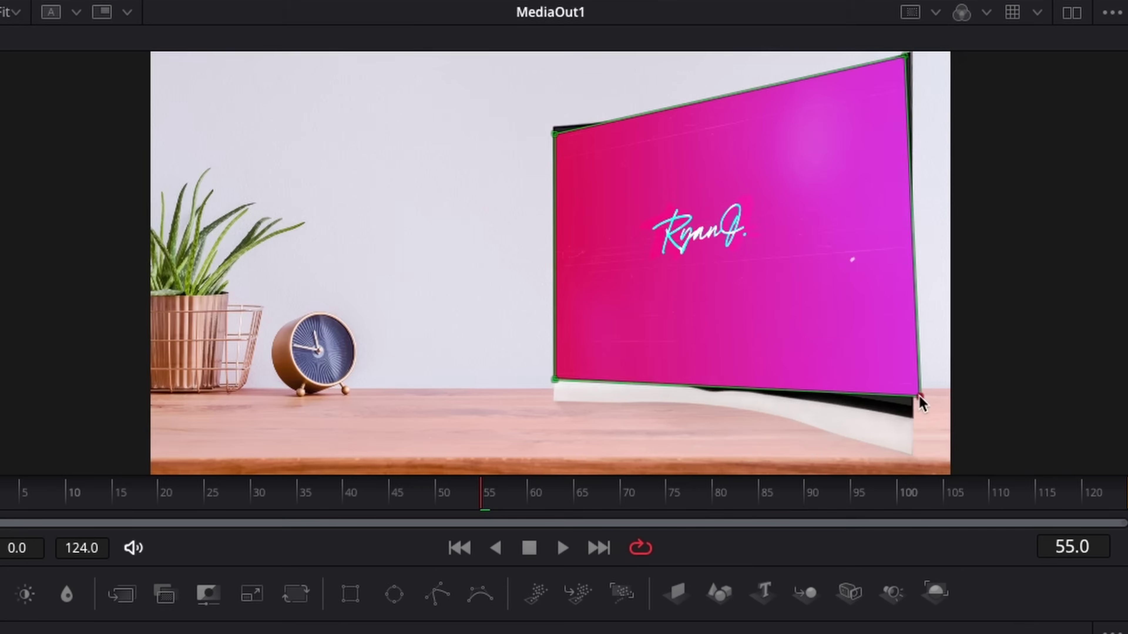
Refine the bottom-right and top-left corner pins and insert a Grid Warp between MediaIn2 and Merge2.
drag(922, 402, 898, 422)
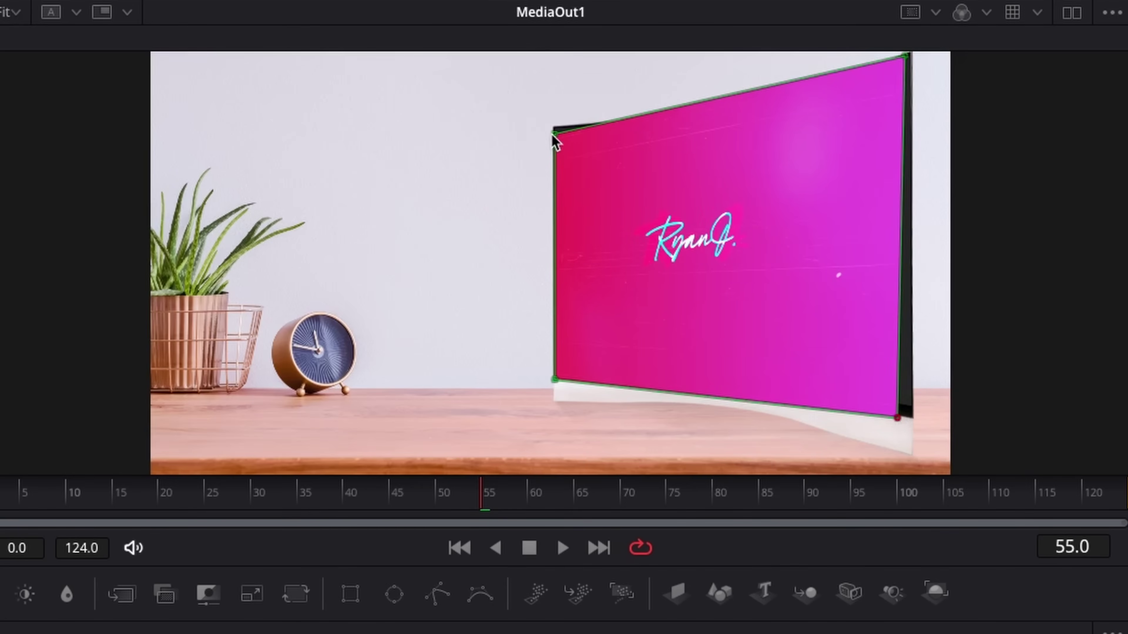
mouse_move(553, 135)
mouse_down()
mouse_move(530, 112)
mouse_move(558, 139)
mouse_move(551, 131)
mouse_up()
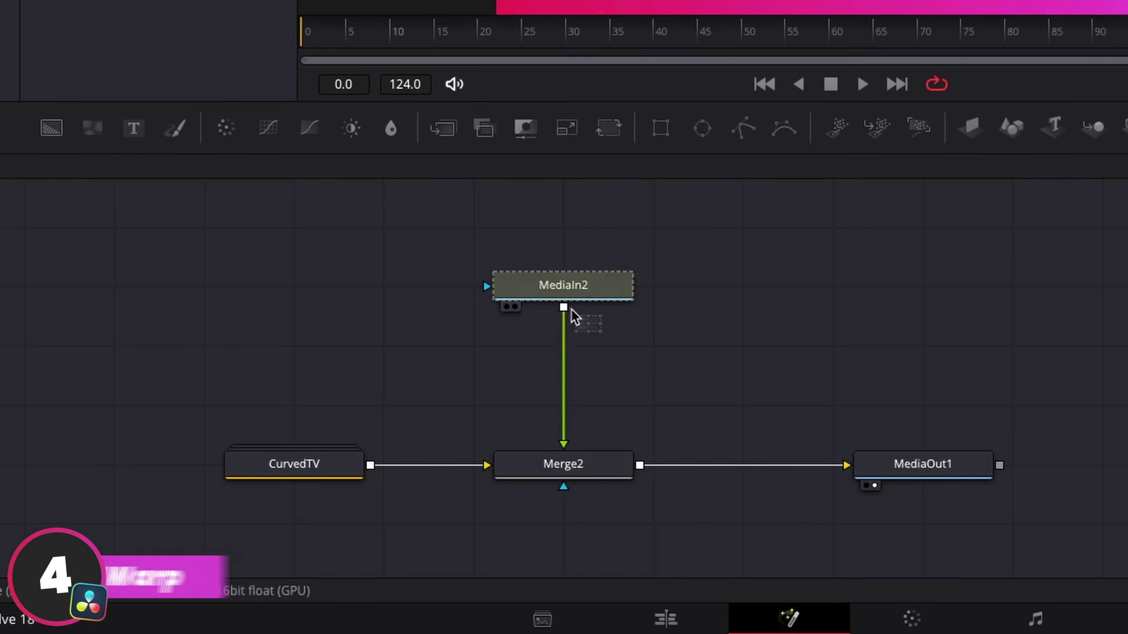
drag(574, 315, 563, 377)
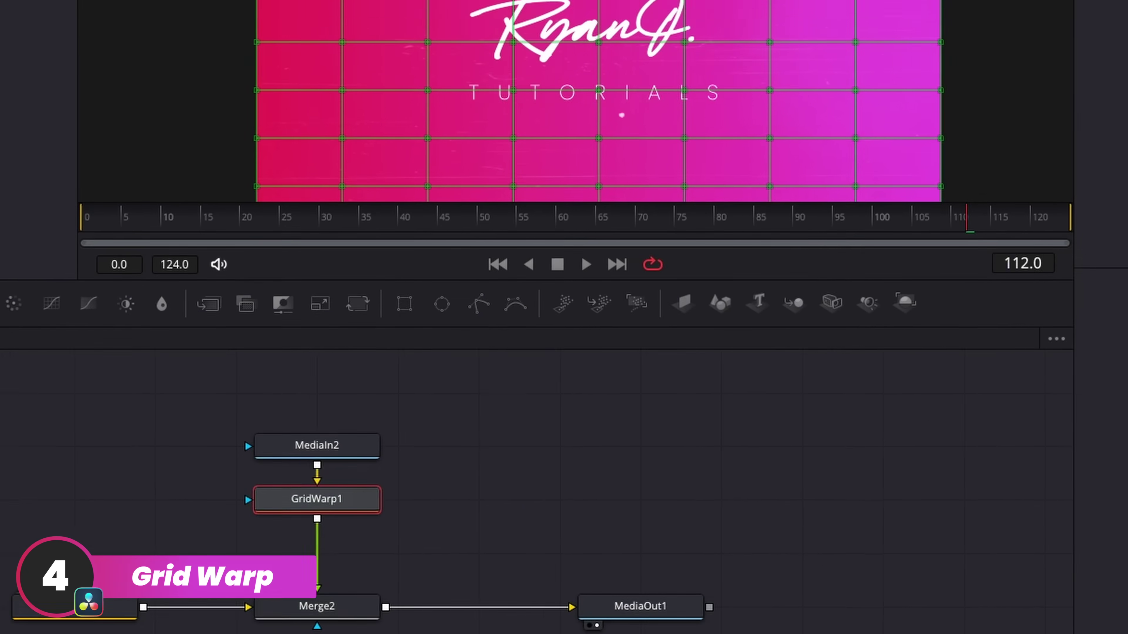
Set Grid Warp's Magnet Type to Selected with a 1 by 1 grid and curve the bottom edge.
click(944, 159)
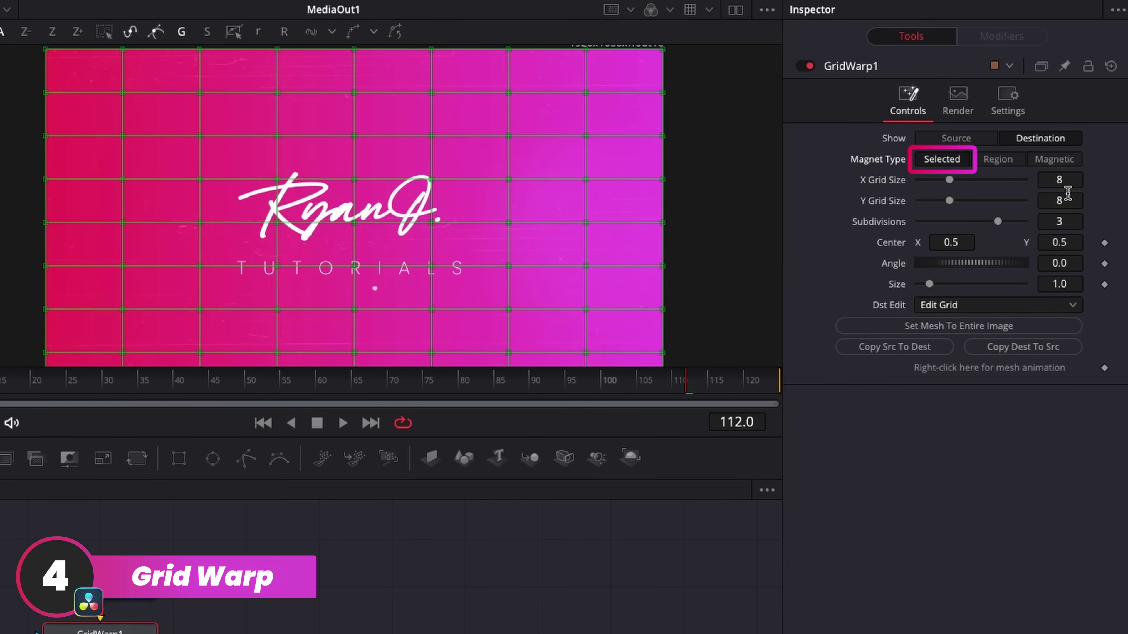
key(Tab)
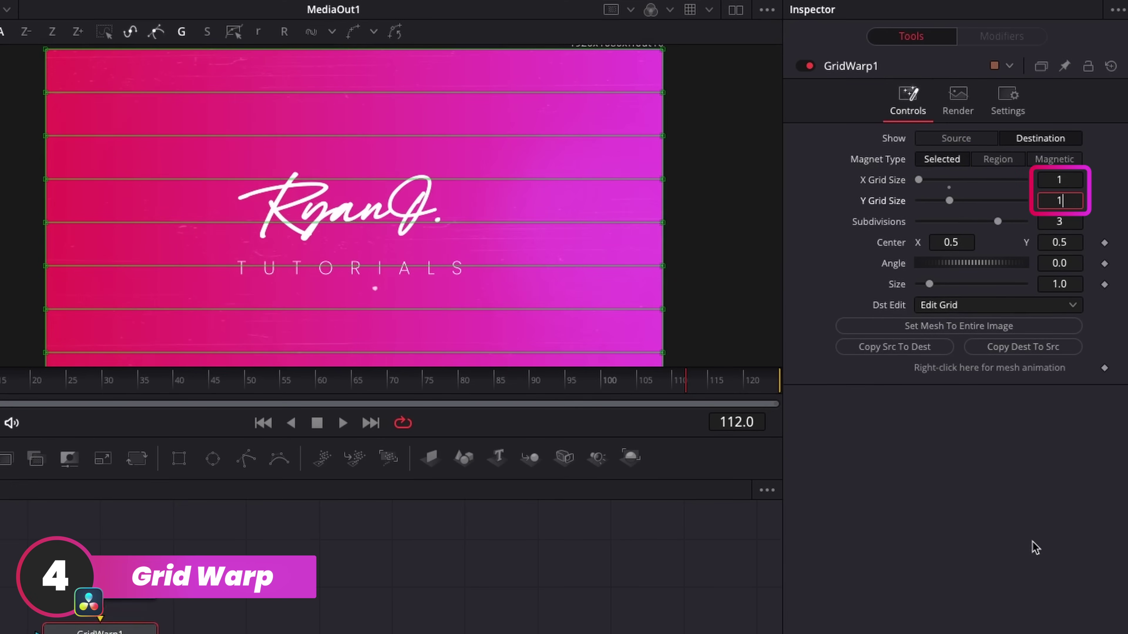
text(1)
key(Return)
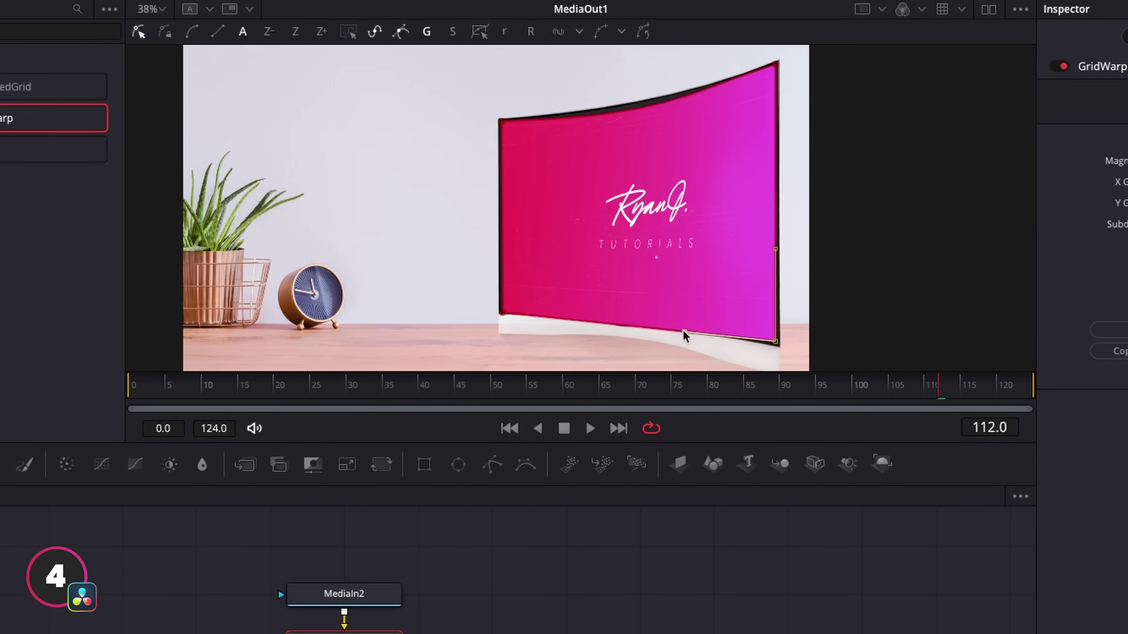
drag(684, 331, 684, 316)
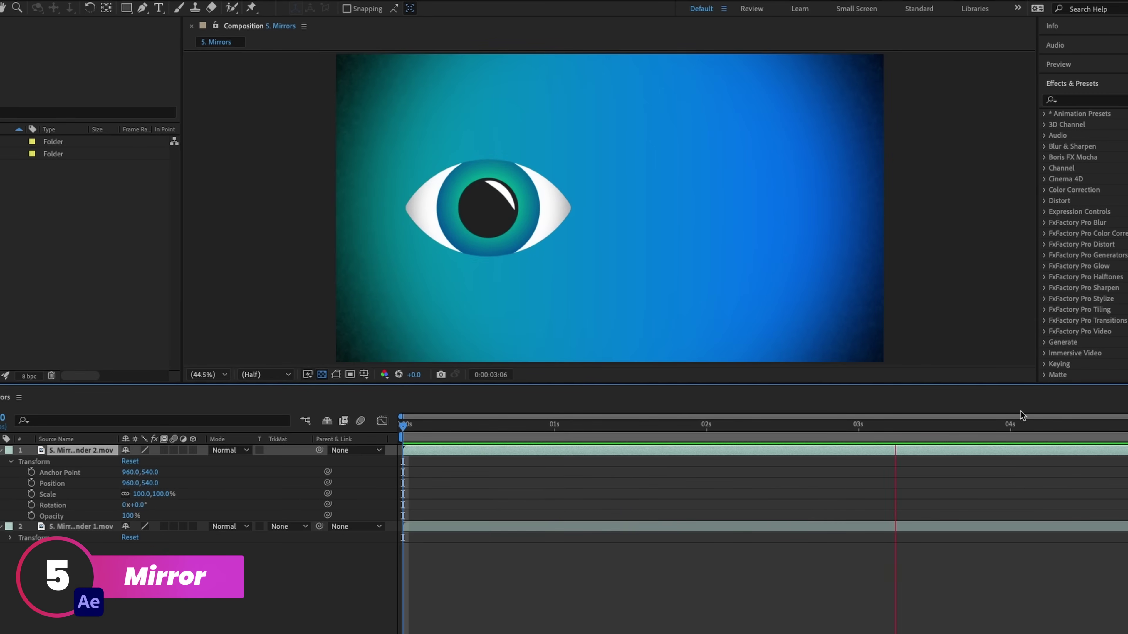
Search 'mirro' and apply the Distort > Mirror effect to the eye layer.
click(1112, 100)
text(mirro)
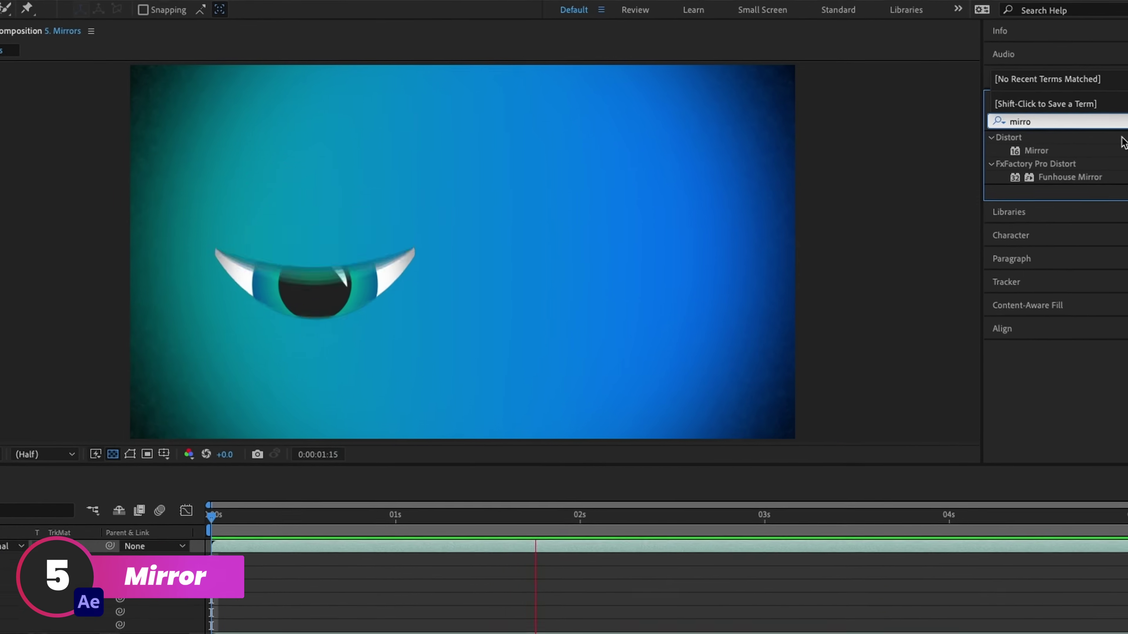
click(1074, 131)
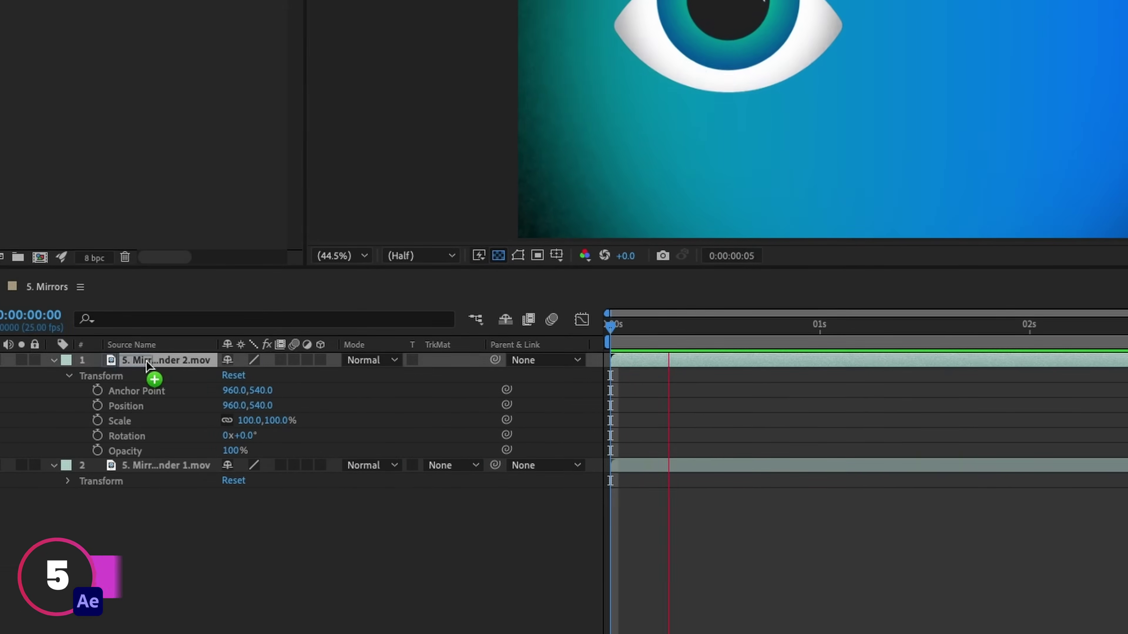
drag(9, 436, 8, 436)
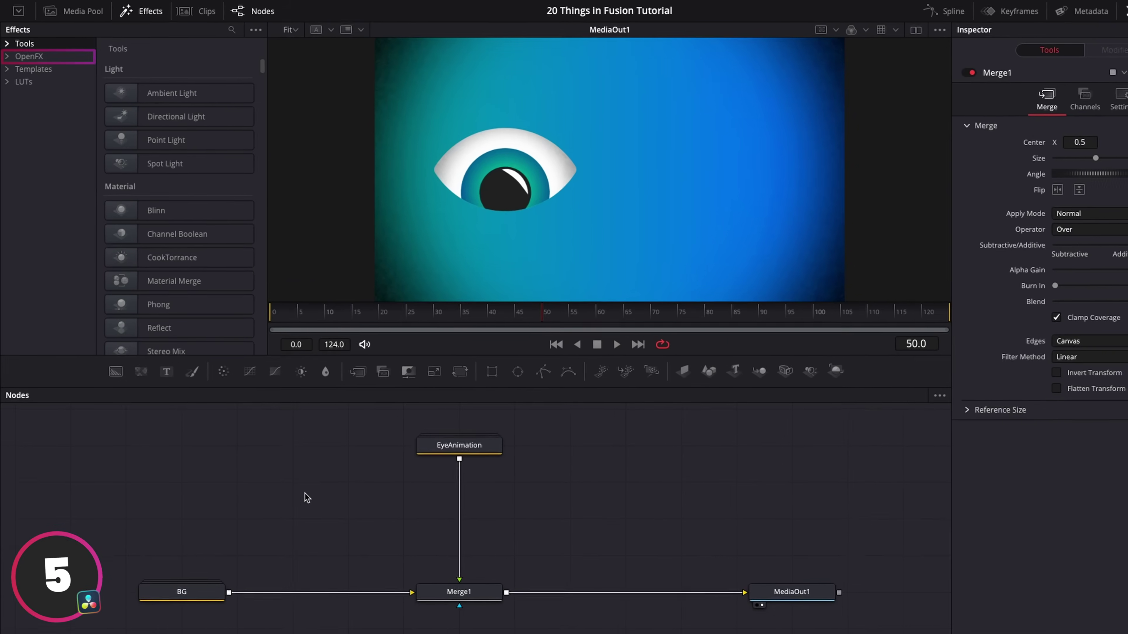
Insert the OpenFX Mirrors effect between EyeAnimation and Merge1, then play the mirrored eyes.
click(39, 70)
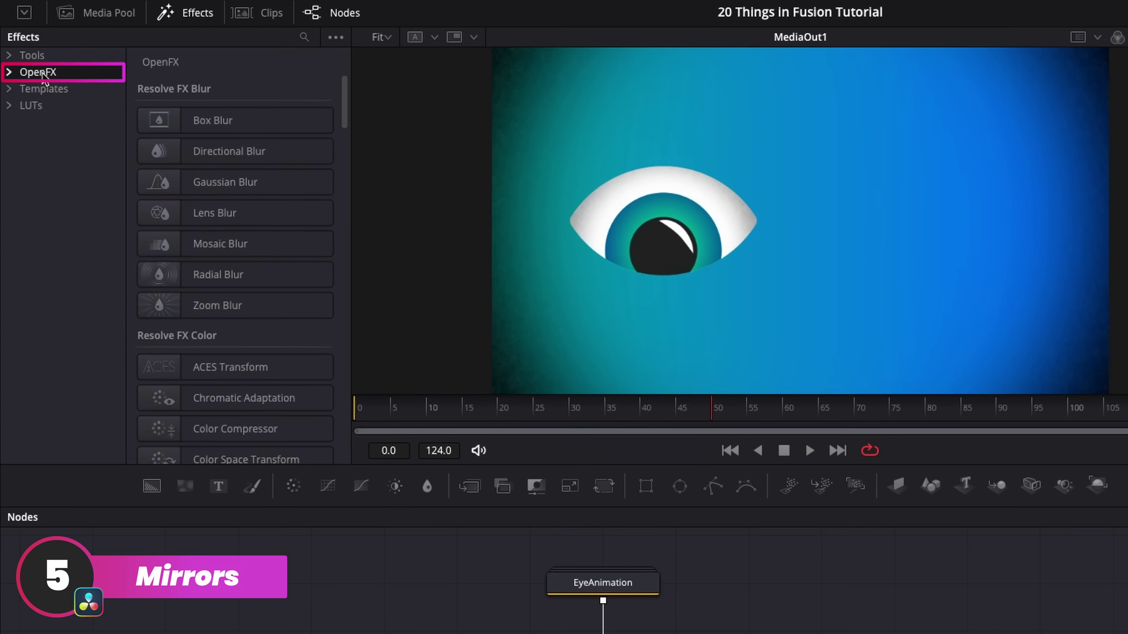
click(303, 37)
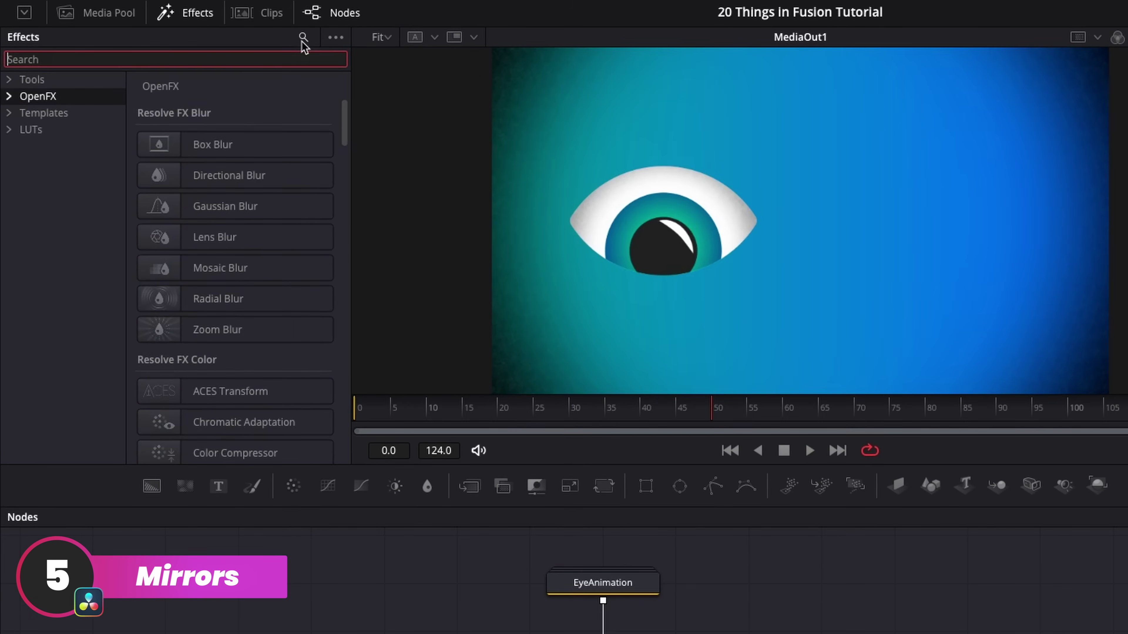
text(mirro)
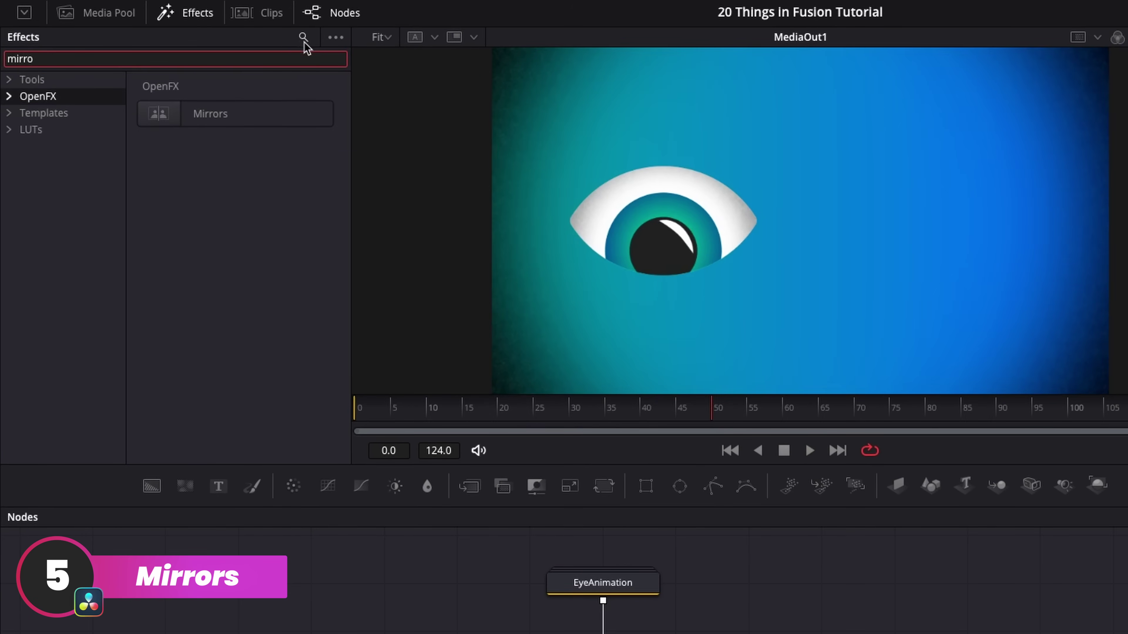
drag(184, 114, 606, 633)
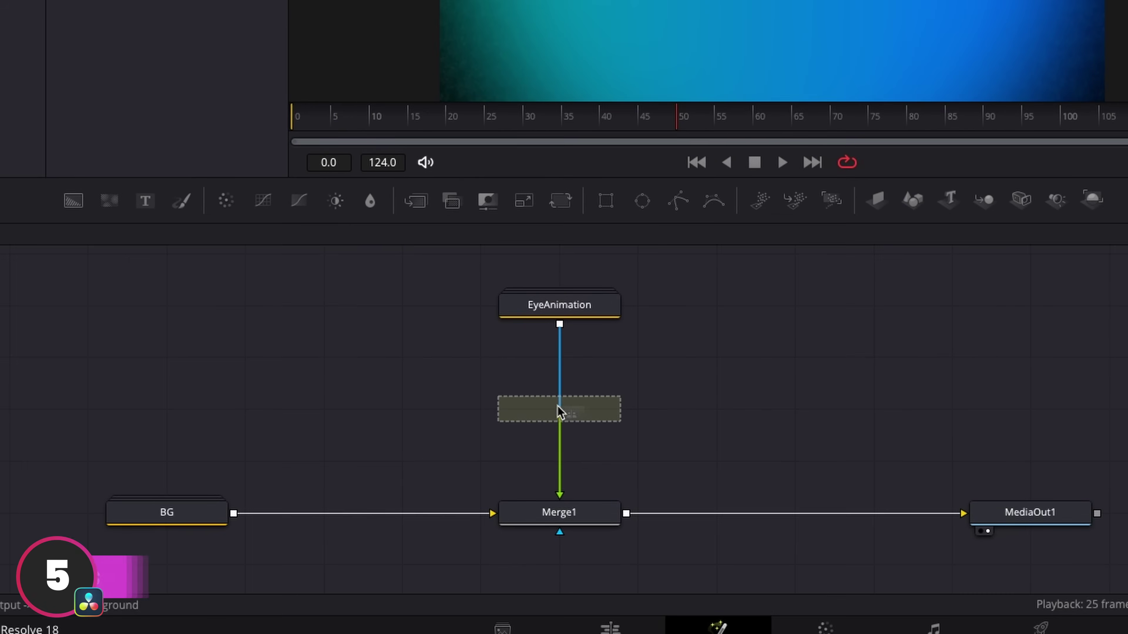
key(space)
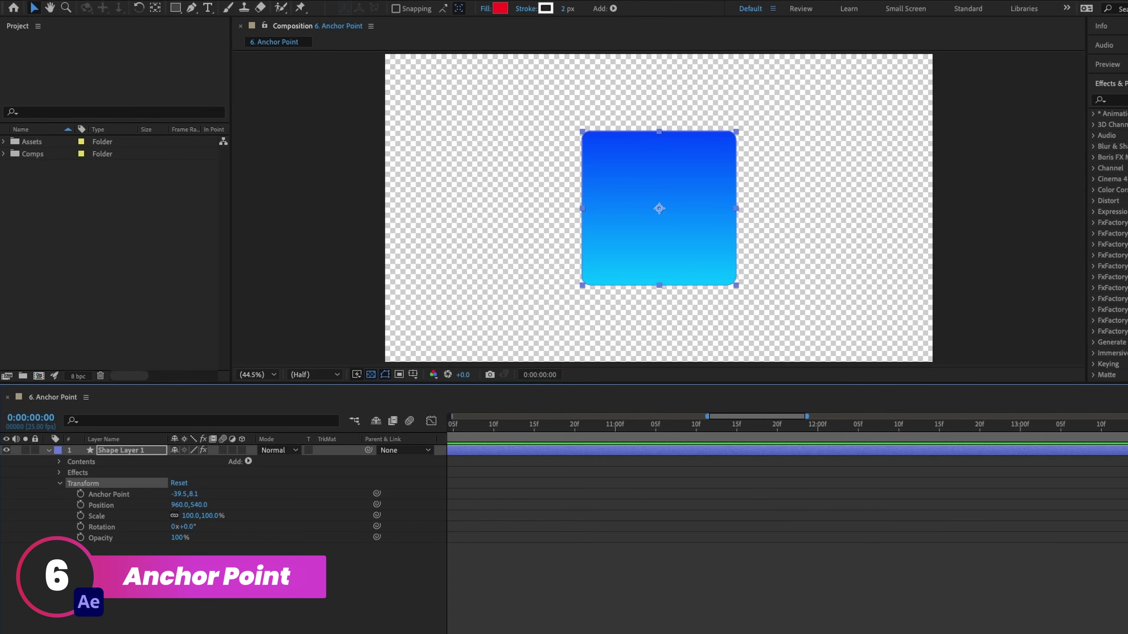
With the Pan Behind tool, move the square's anchor to its top-left corner and rotate it −56°.
click(156, 8)
drag(661, 209, 655, 207)
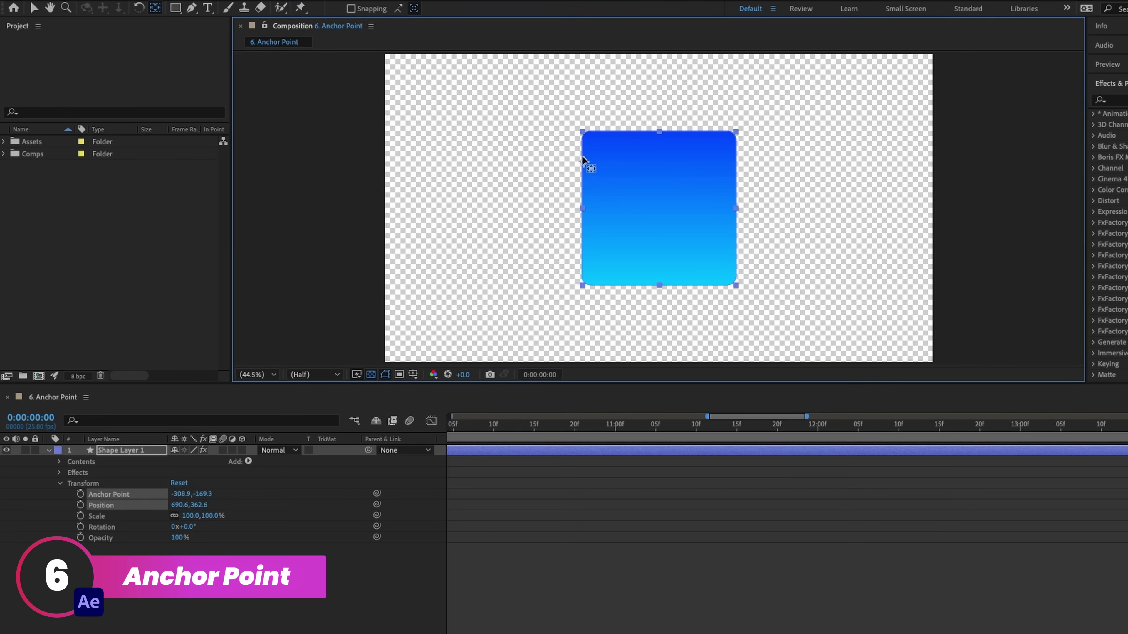
drag(582, 157, 587, 135)
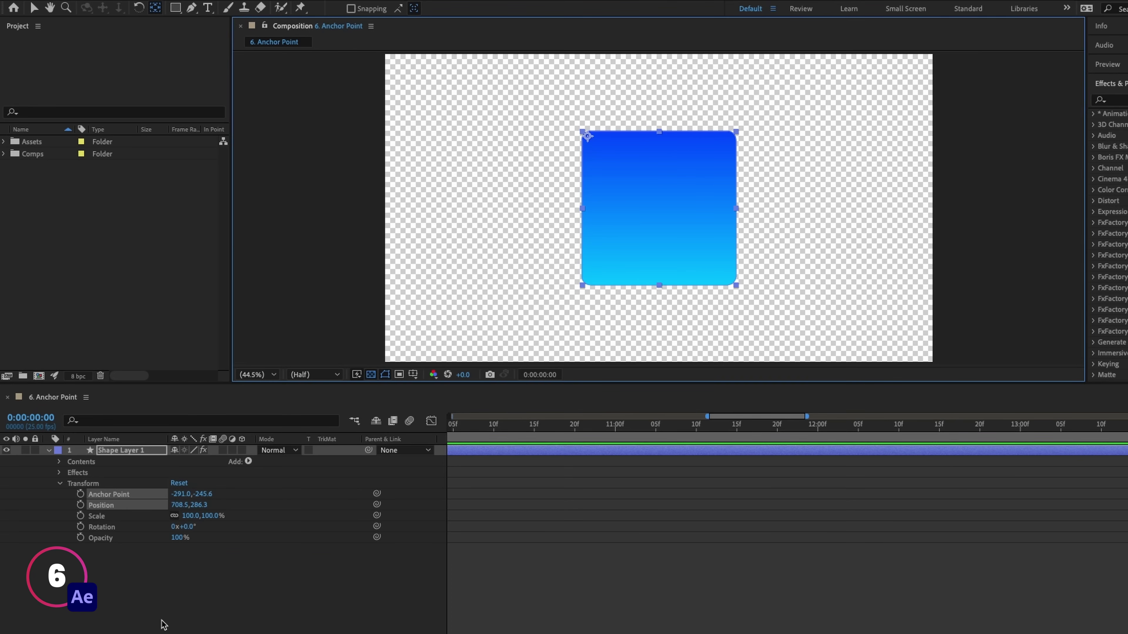
drag(184, 527, 305, 556)
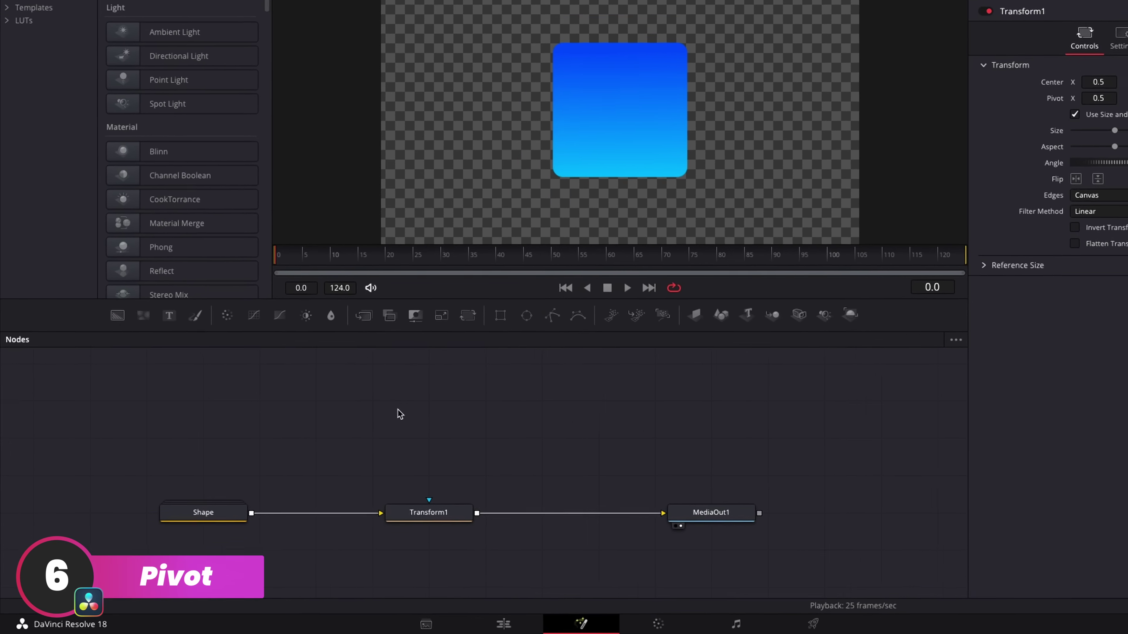
Select Transform1 and shift its pivot to the right, off the square's centre.
click(444, 517)
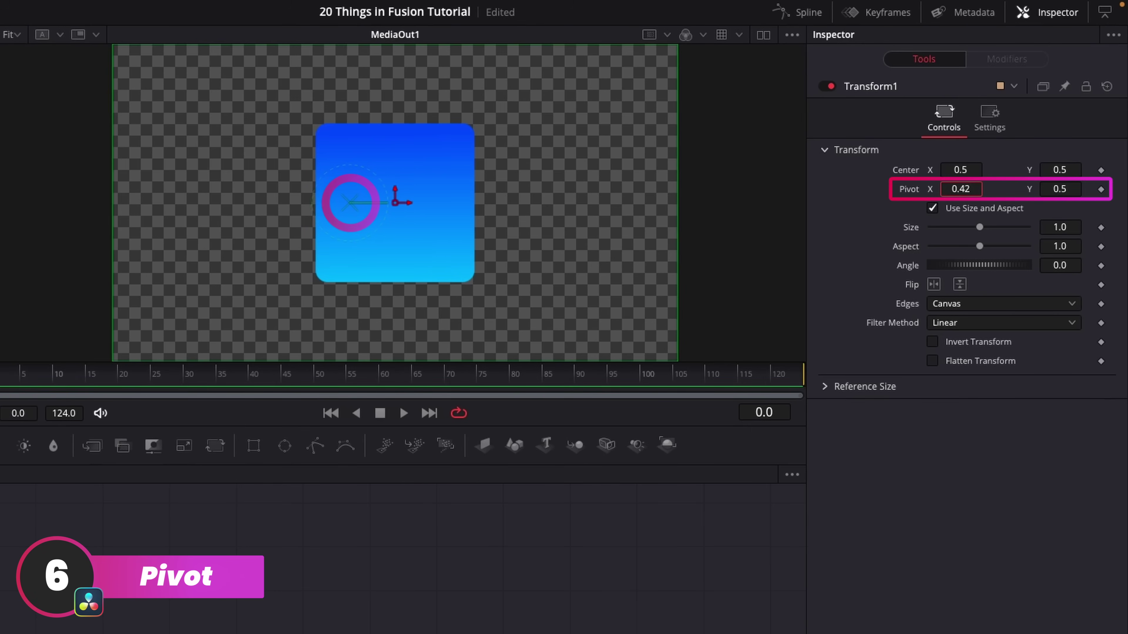
drag(960, 189, 977, 189)
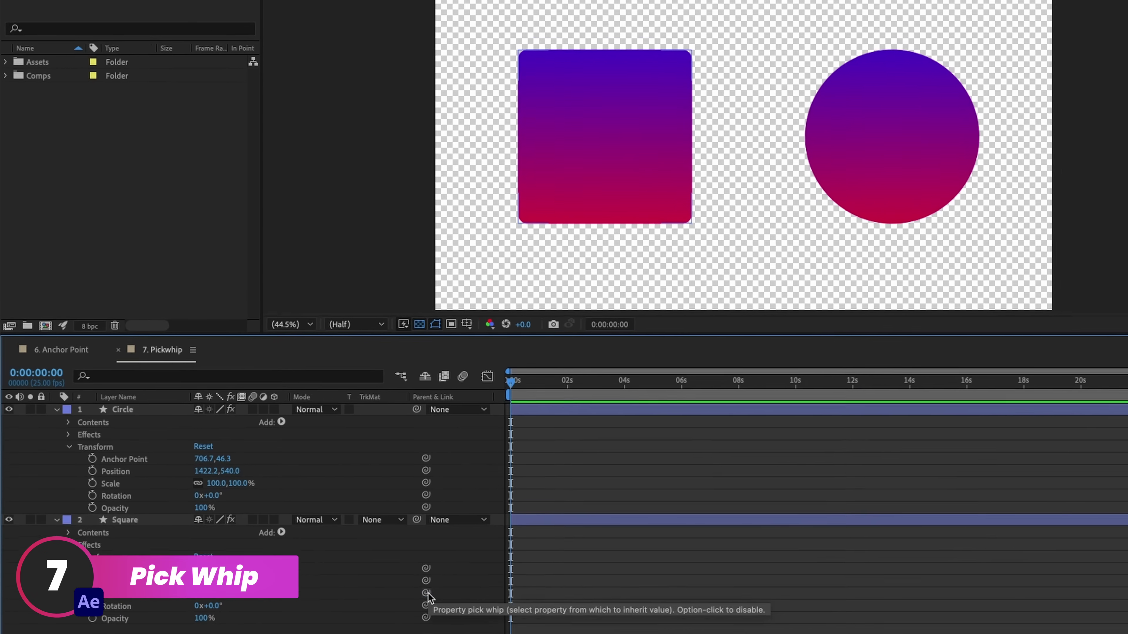
Pickwhip Square's Scale to Circle's Scale, then shrink the circle to 32% so the square follows.
drag(380, 600, 107, 503)
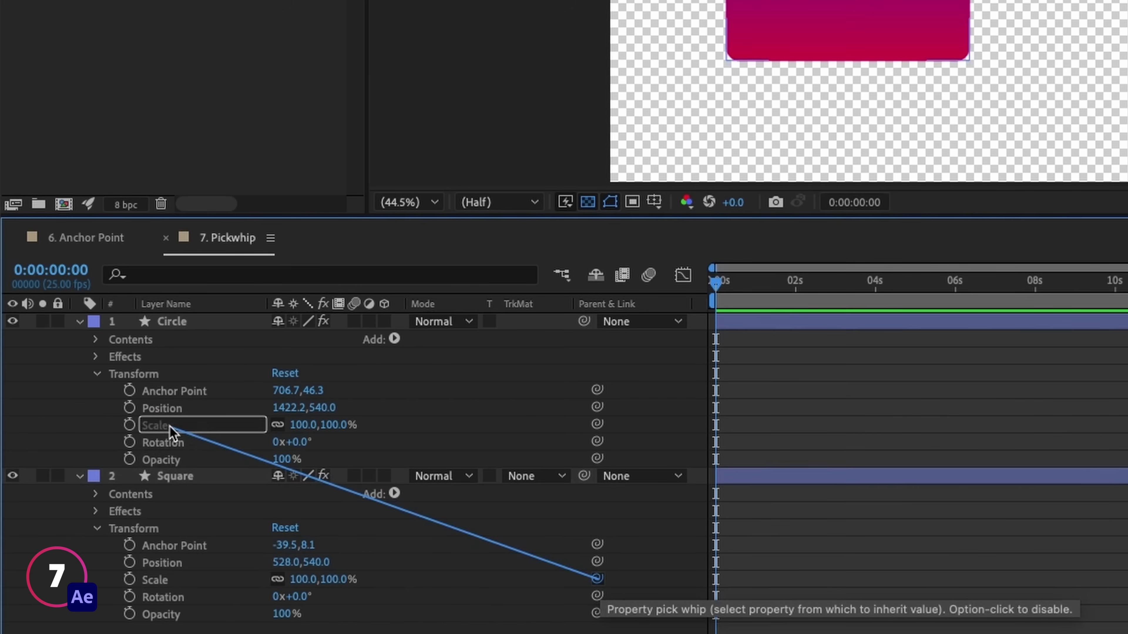
drag(170, 428, 171, 428)
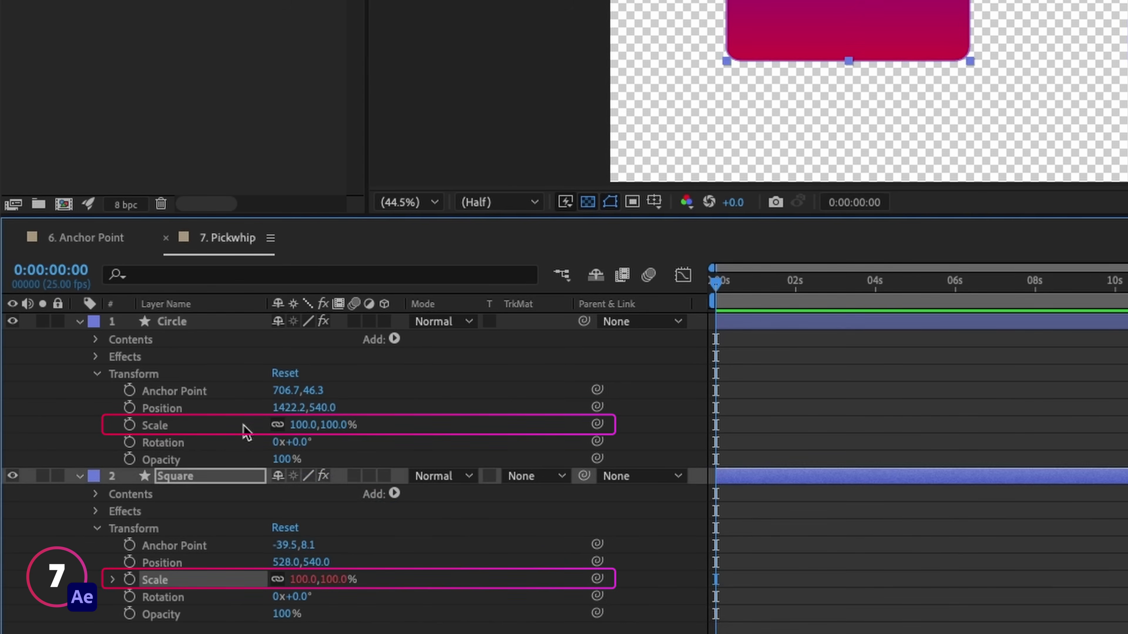
drag(309, 426, 251, 425)
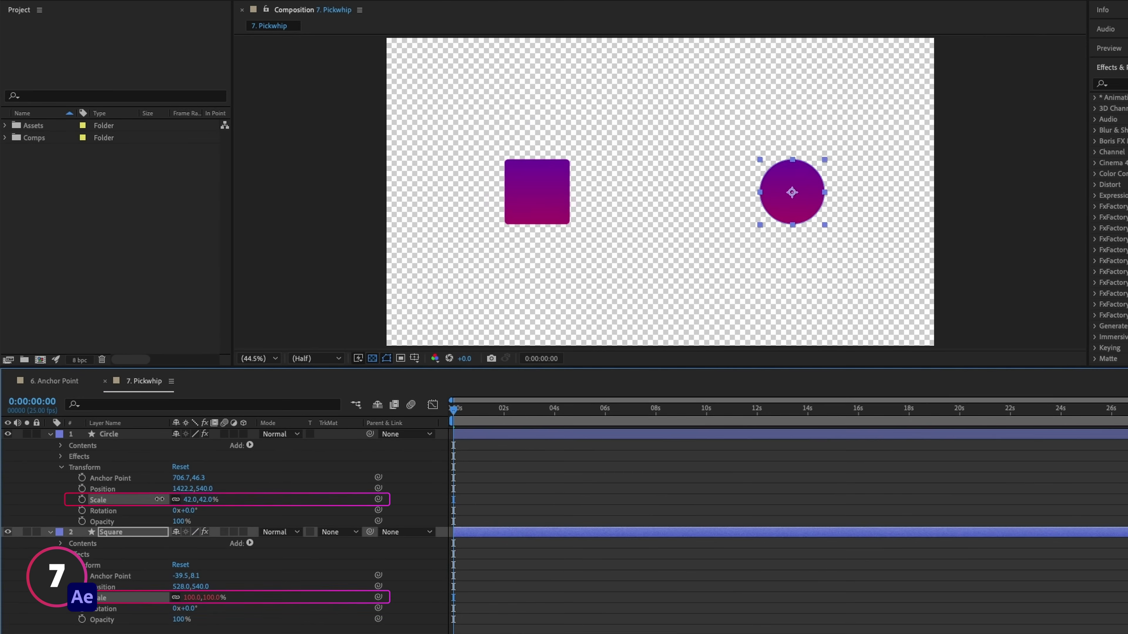
drag(159, 499, 202, 499)
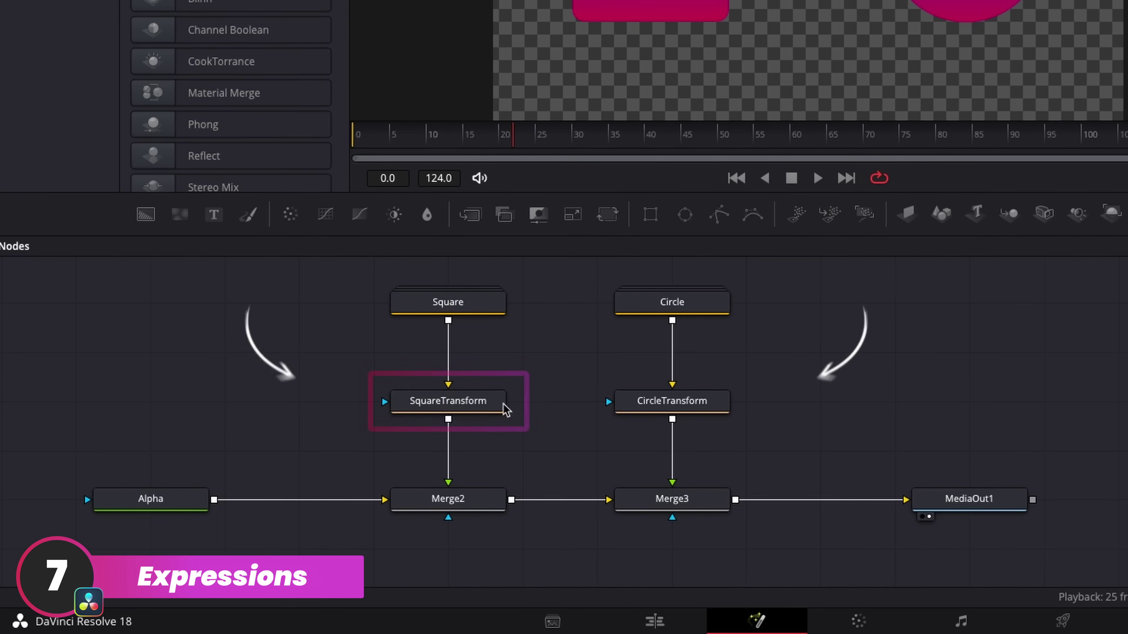
Pin SquareTransform's Inspector controls and display CircleTransform's controls alongside them.
click(476, 402)
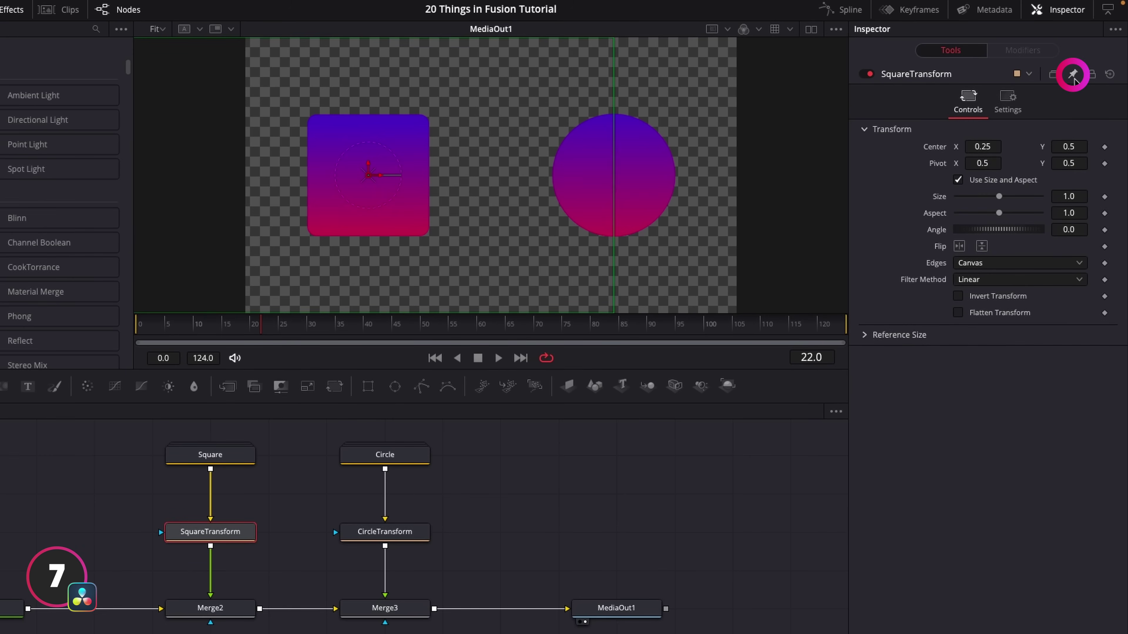
click(1073, 75)
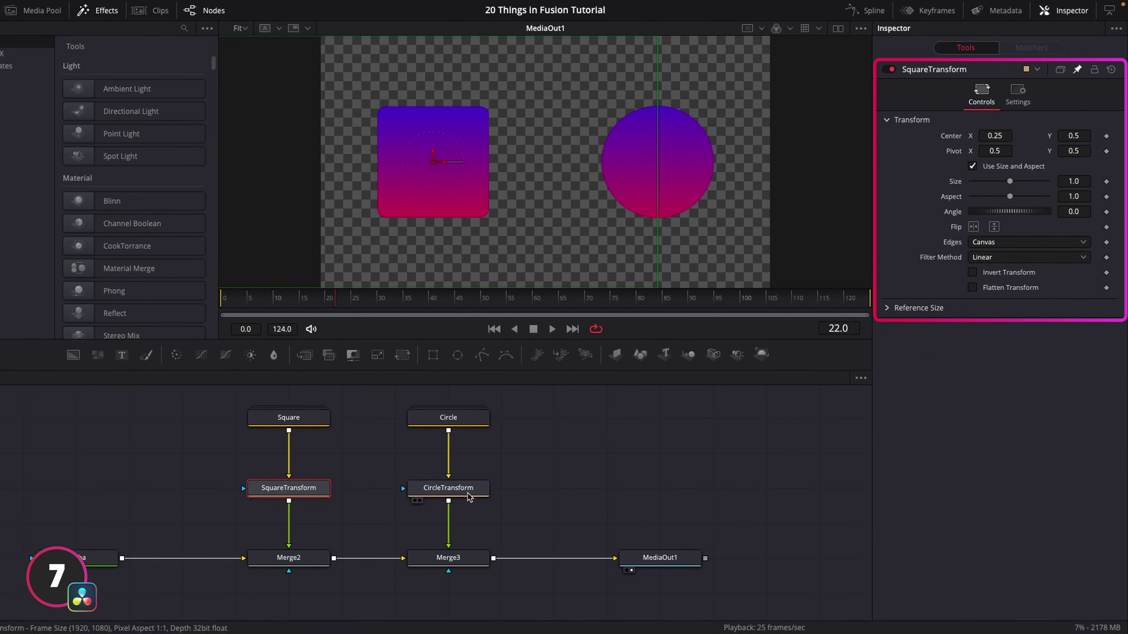
click(461, 491)
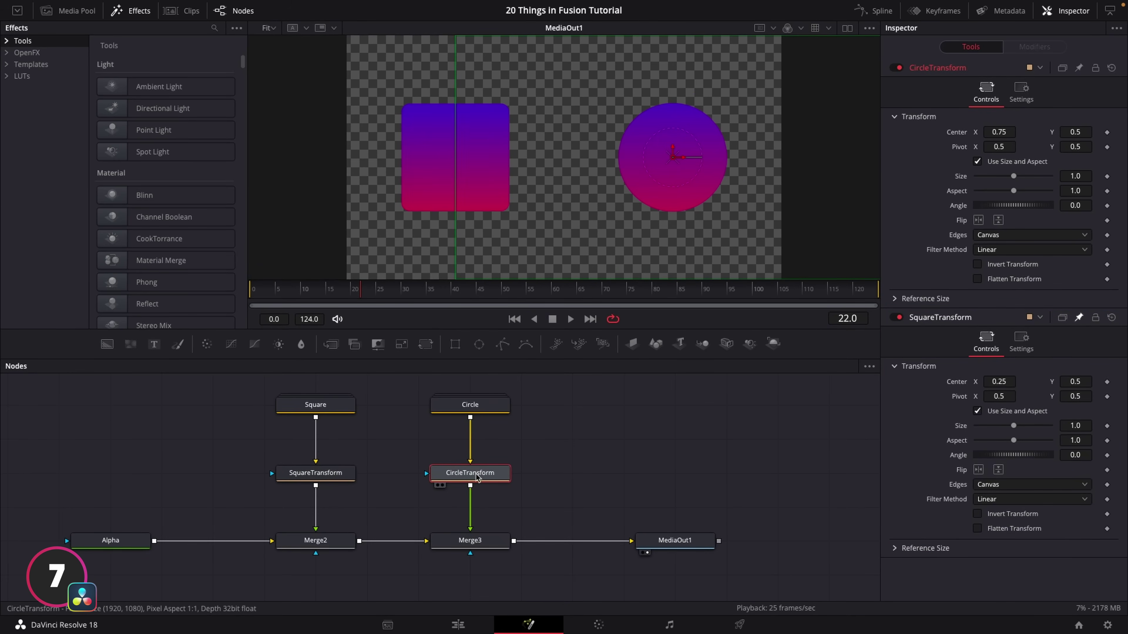
Give CircleTransform's Size an expression pick-whipped to SquareTransform.Size, then select SquareTransform.
right_click(960, 177)
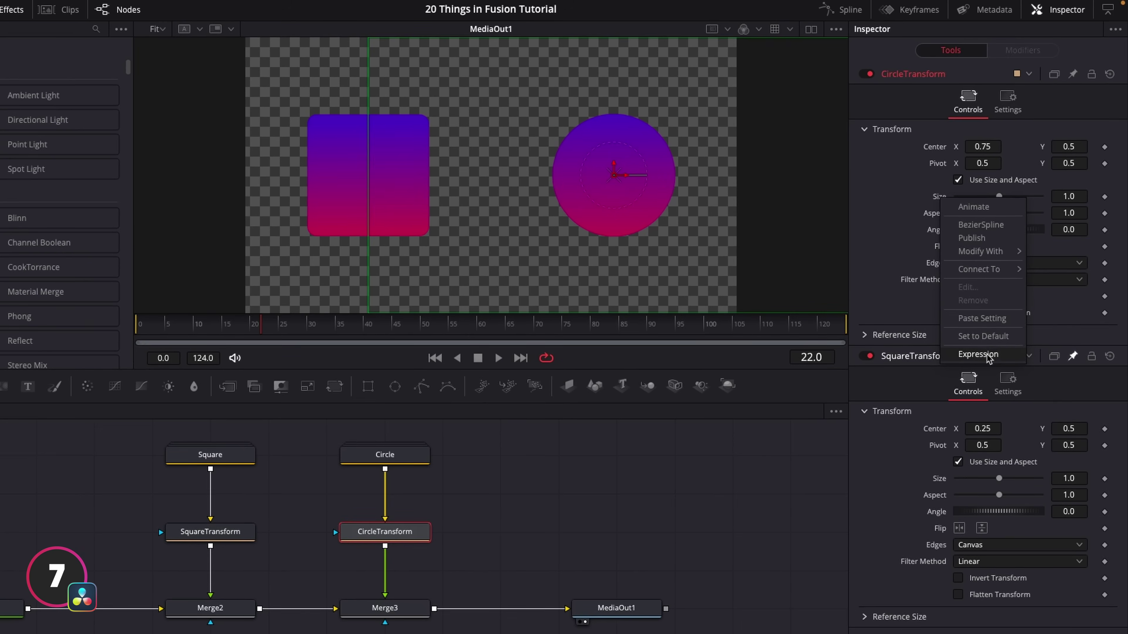
click(978, 355)
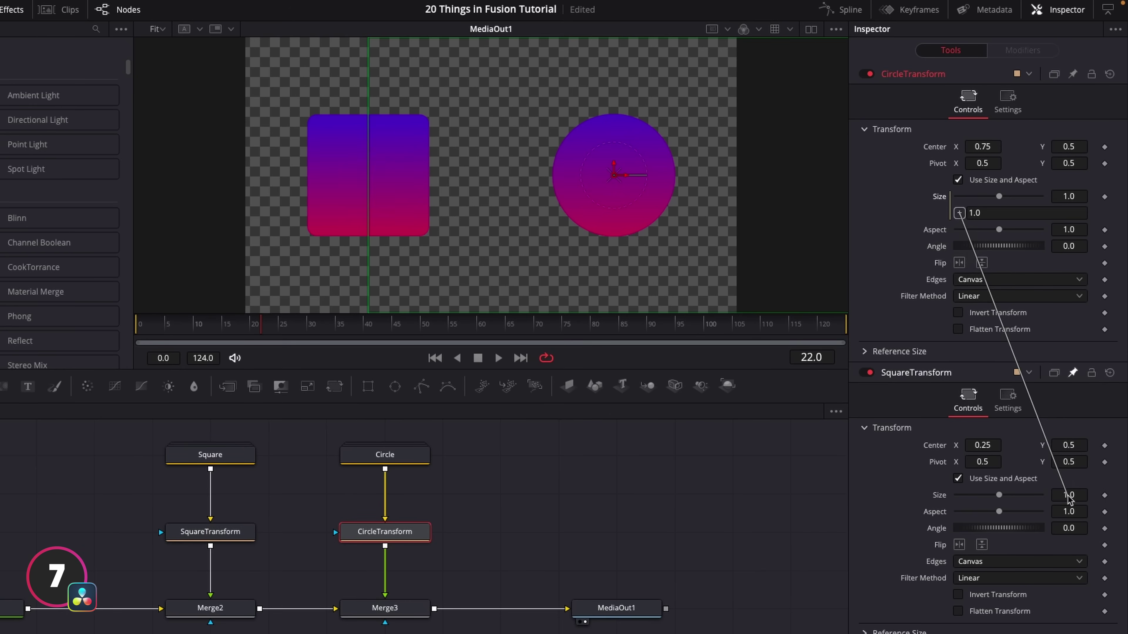
drag(1069, 498, 1069, 498)
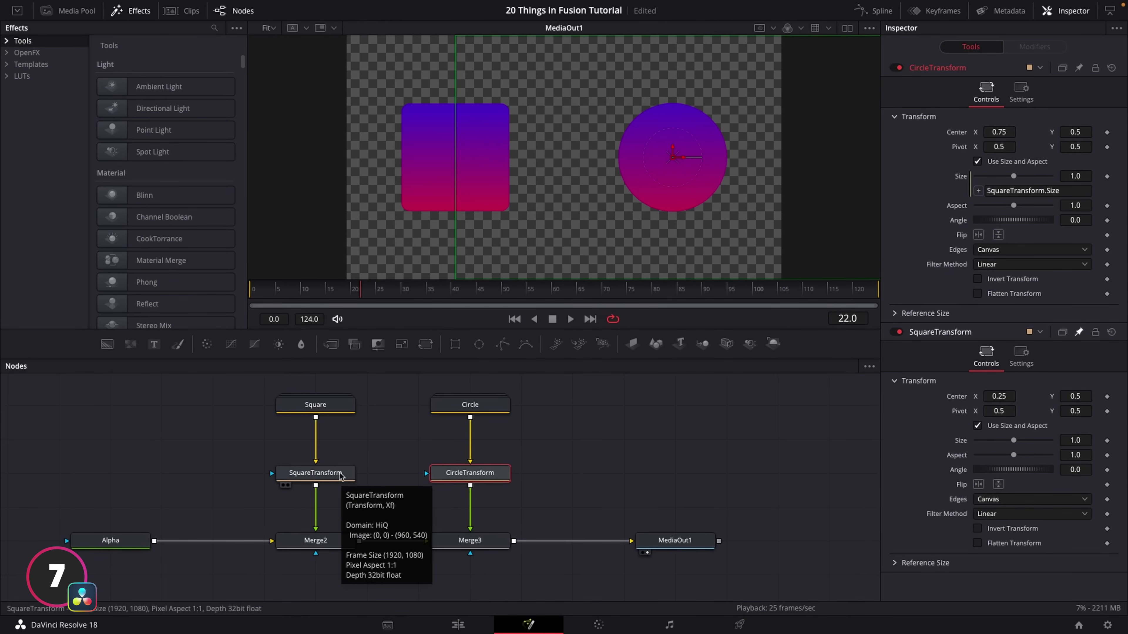
click(341, 474)
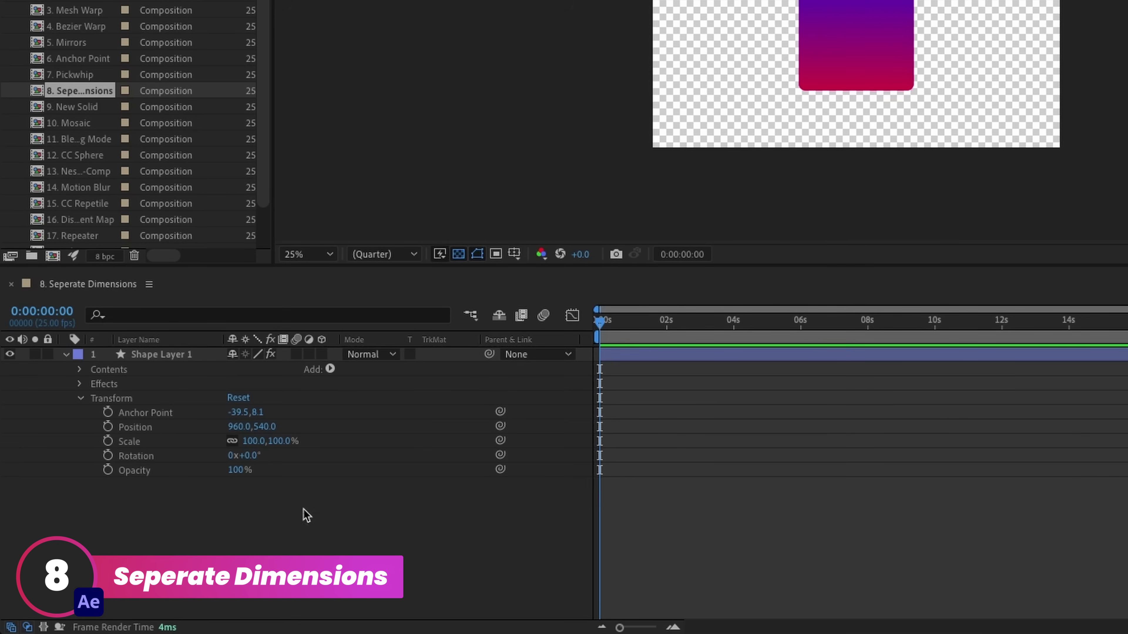
Split Shape Layer 1's Position into separate X and Y dimensions.
click(143, 428)
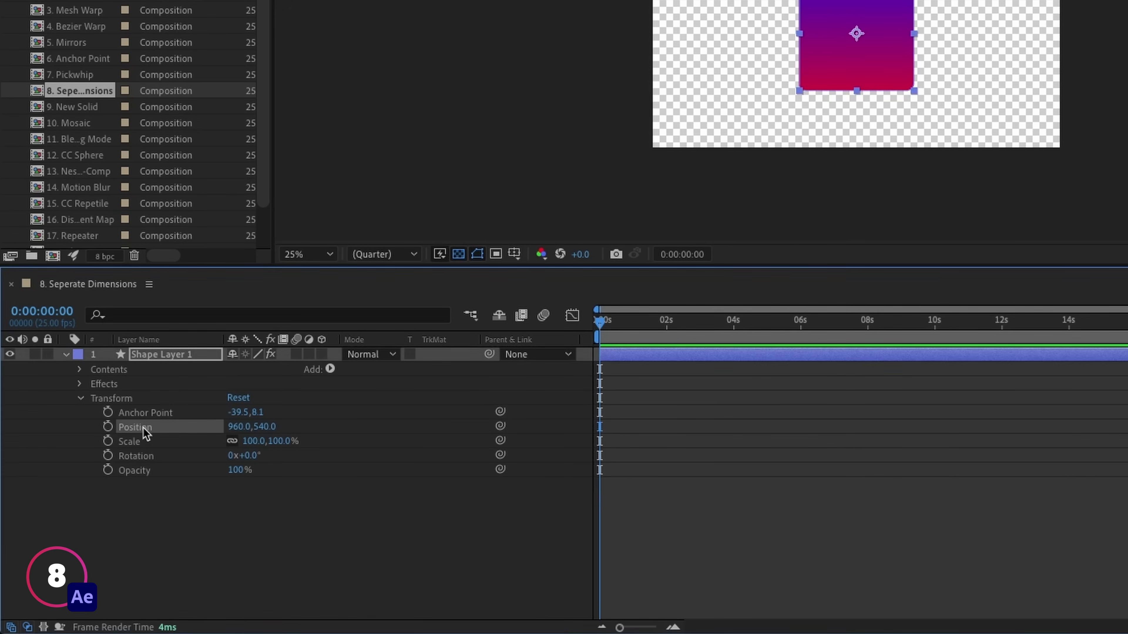
click(218, 558)
click(143, 427)
right_click(154, 433)
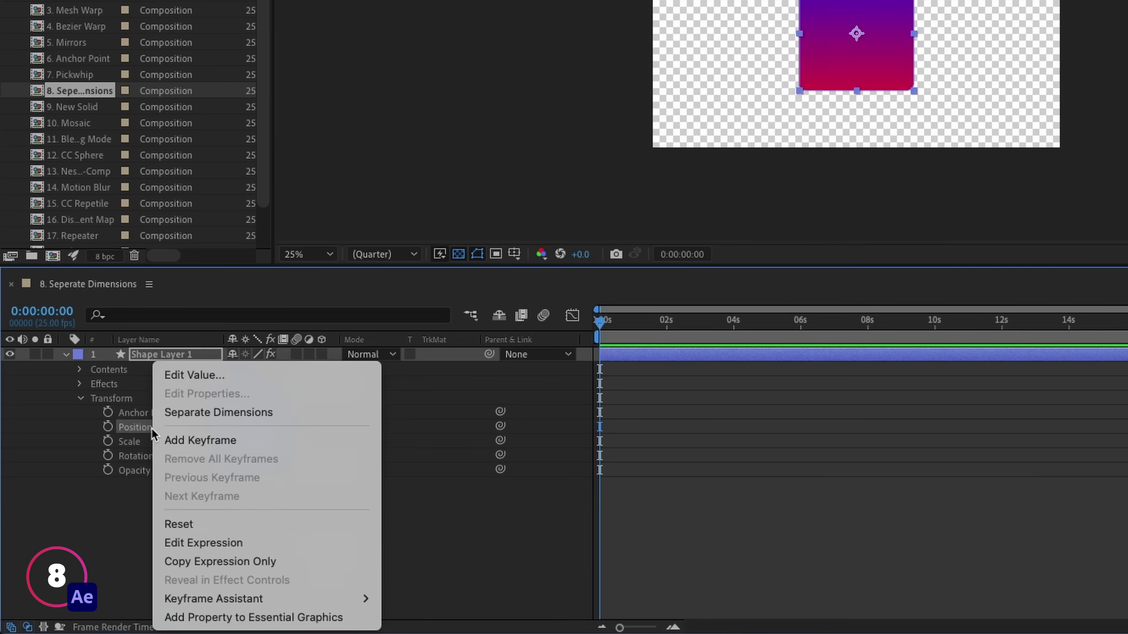
click(187, 412)
Set X Position to 1220 and Y Position to 231 to move the square.
click(270, 541)
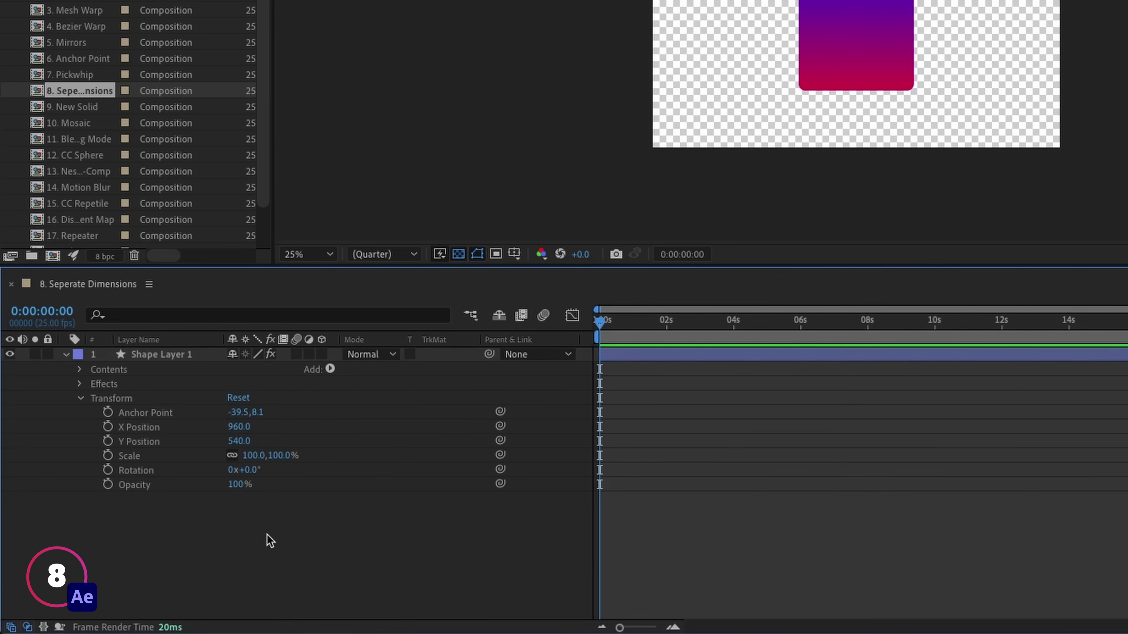
drag(239, 427, 254, 443)
drag(215, 496, 234, 584)
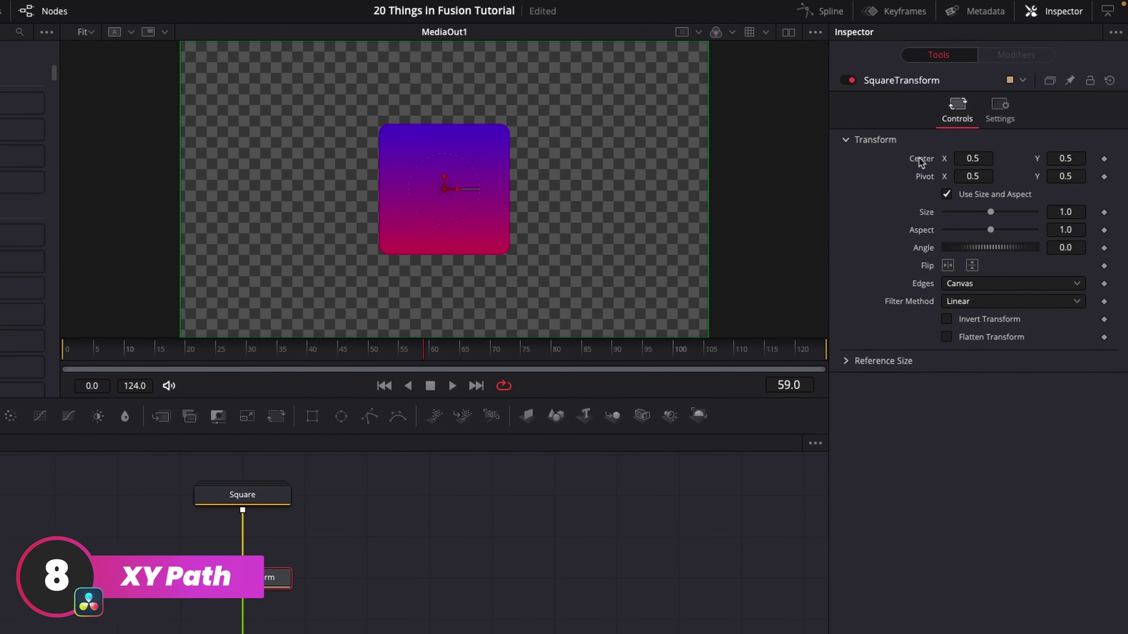
Attach an XY Path modifier to SquareTransform's Center and test-move the square with its X.
right_click(940, 146)
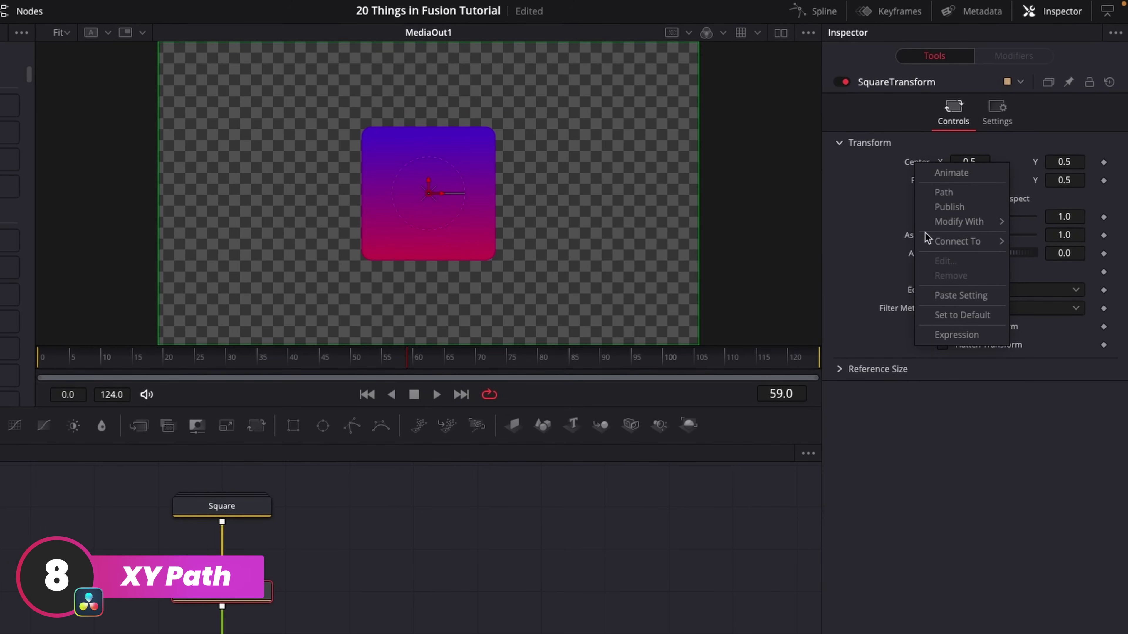
mouse_move(928, 226)
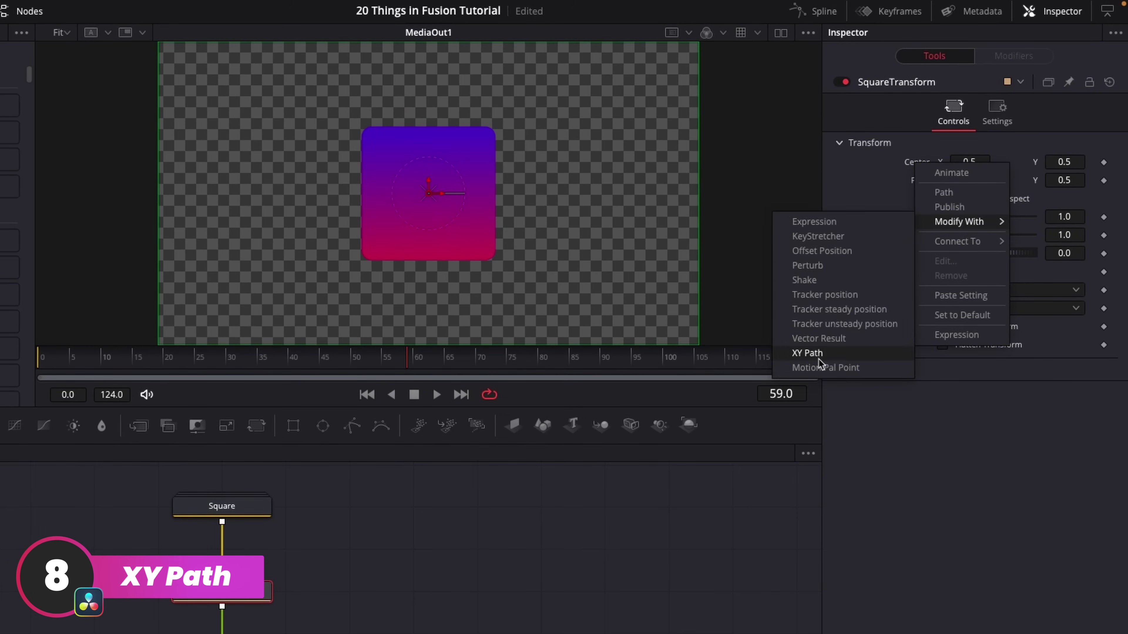
click(807, 353)
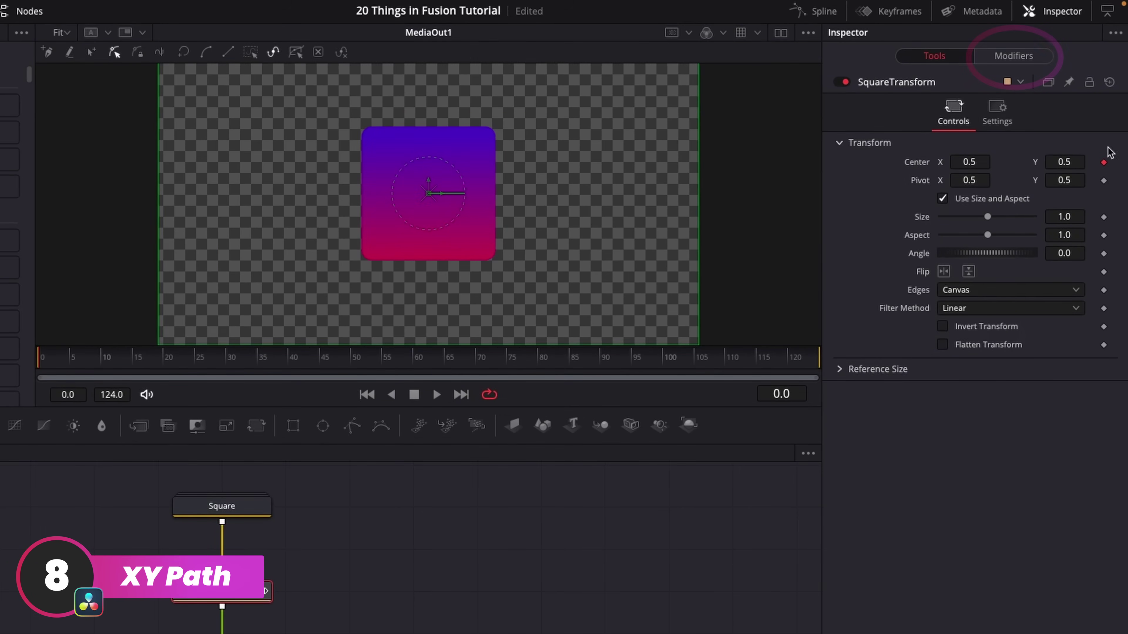
click(1019, 55)
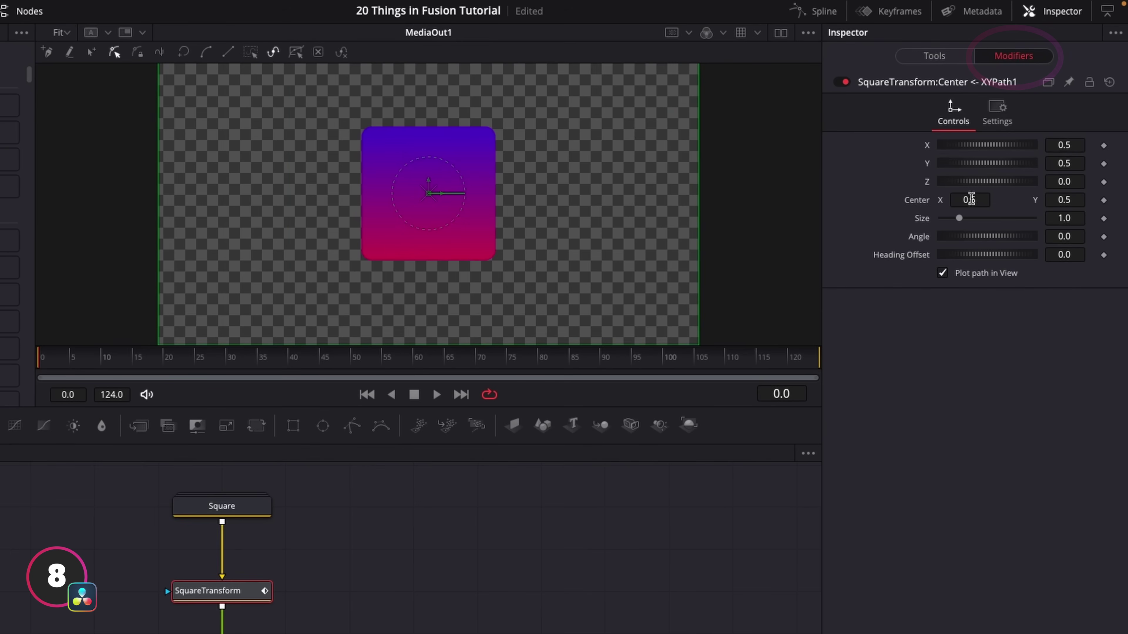
mouse_move(970, 144)
mouse_down()
mouse_move(986, 145)
mouse_move(948, 145)
mouse_move(972, 145)
mouse_move(982, 163)
mouse_move(950, 167)
mouse_move(981, 166)
mouse_move(952, 170)
mouse_move(967, 165)
mouse_up()
Link the path's X to SquareTransform.Size by expression, then shrink Size to 0.25.
right_click(928, 151)
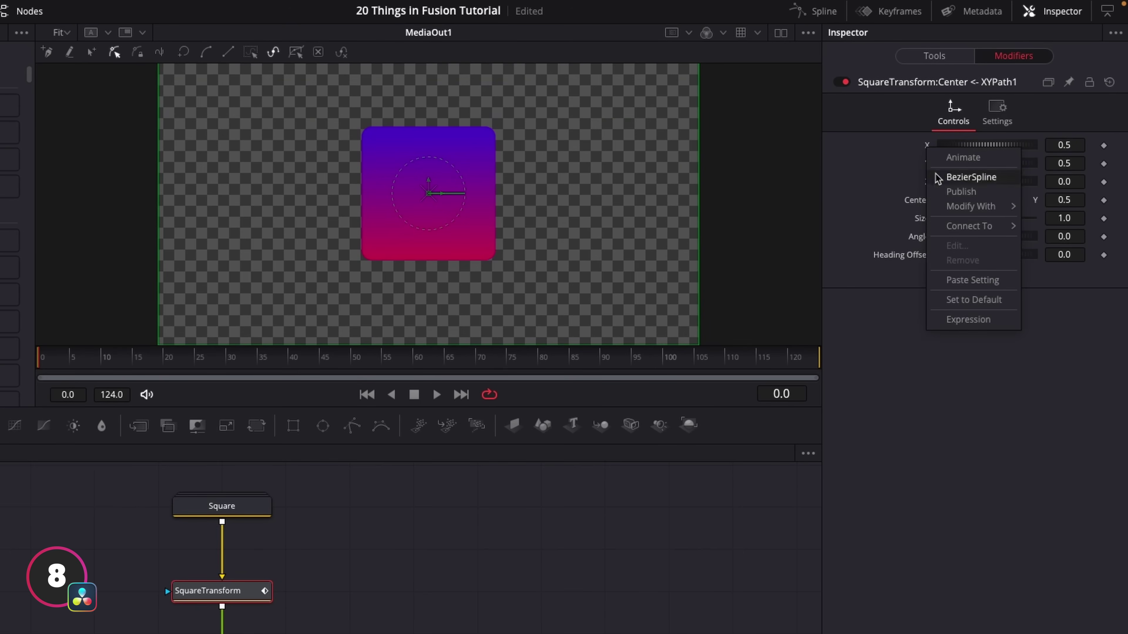
click(969, 318)
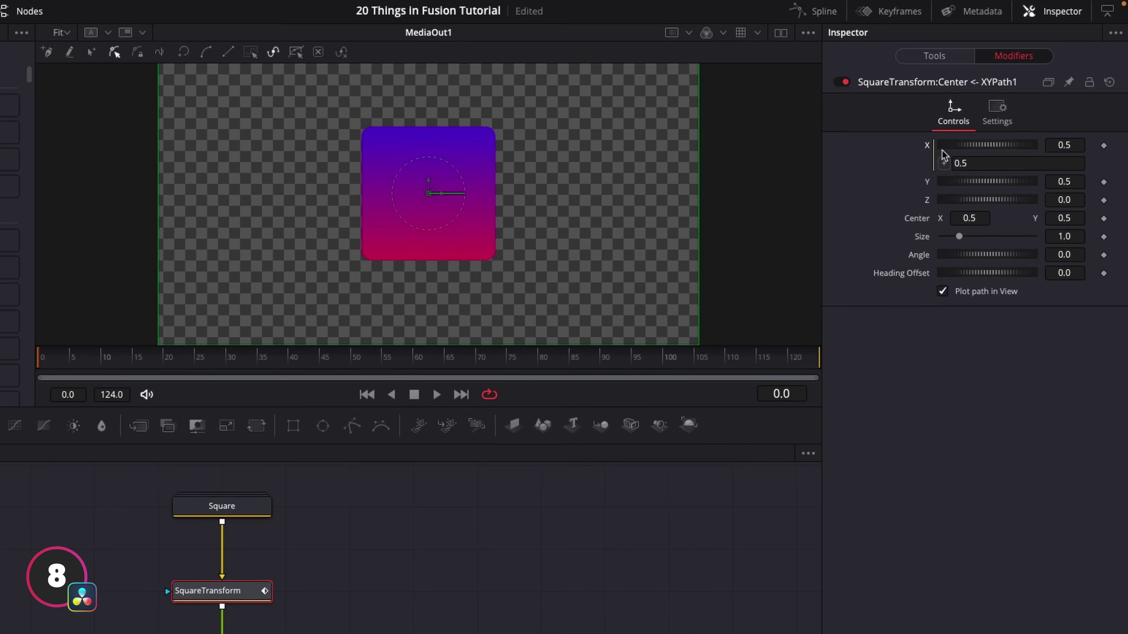
drag(944, 163, 931, 55)
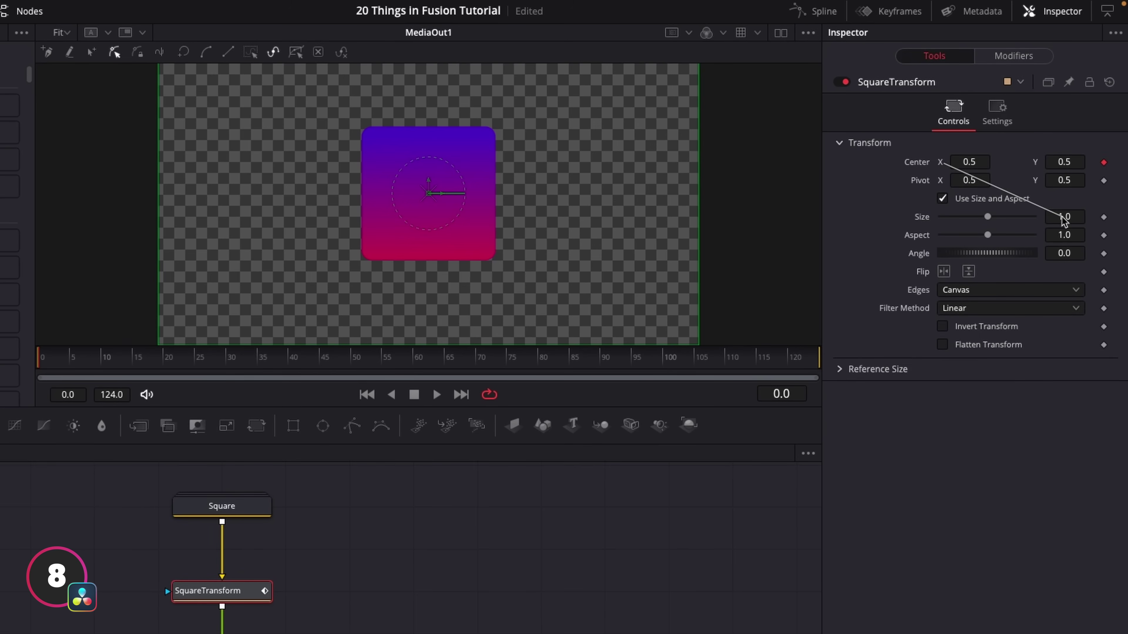
drag(1063, 220, 1063, 219)
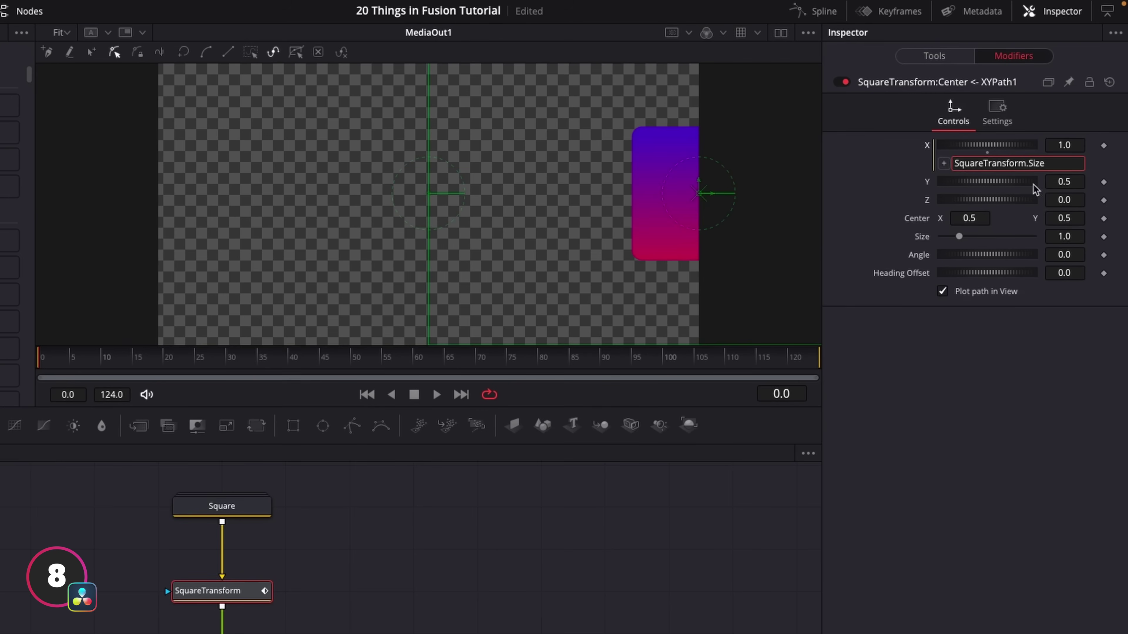
click(935, 57)
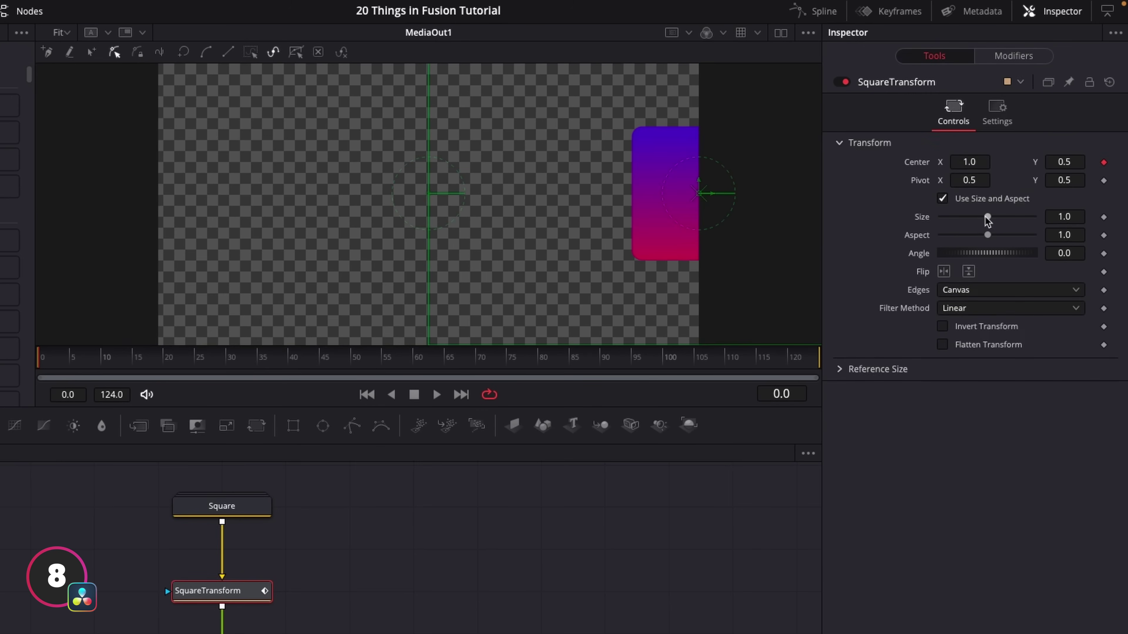
drag(986, 218, 949, 221)
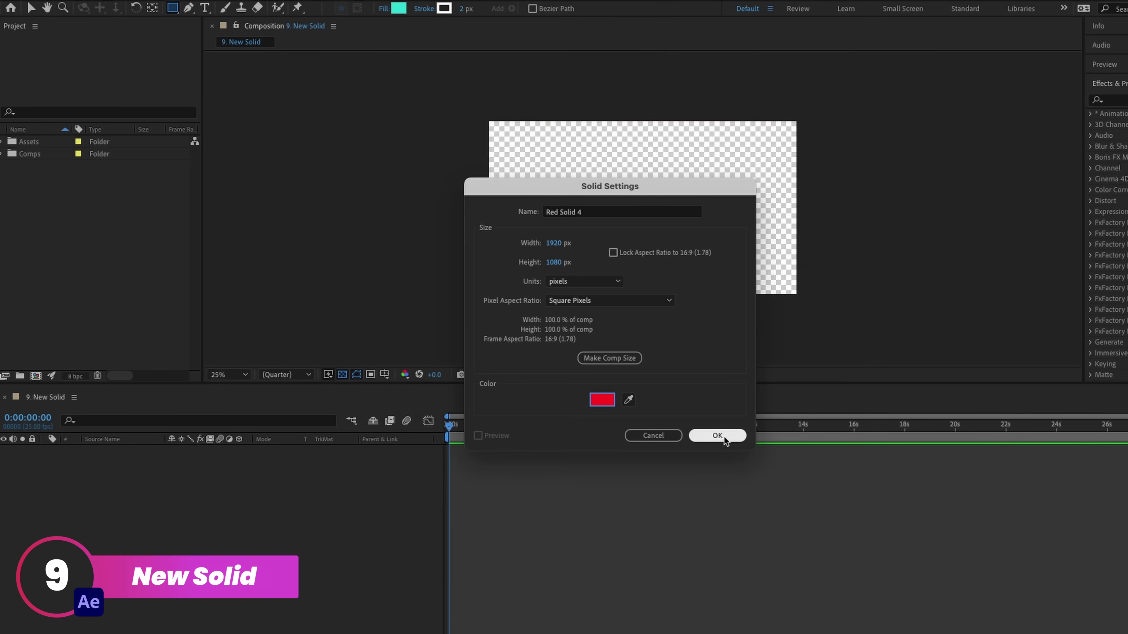
Create the red full-frame solid and draw a circular ellipse mask on it.
click(723, 435)
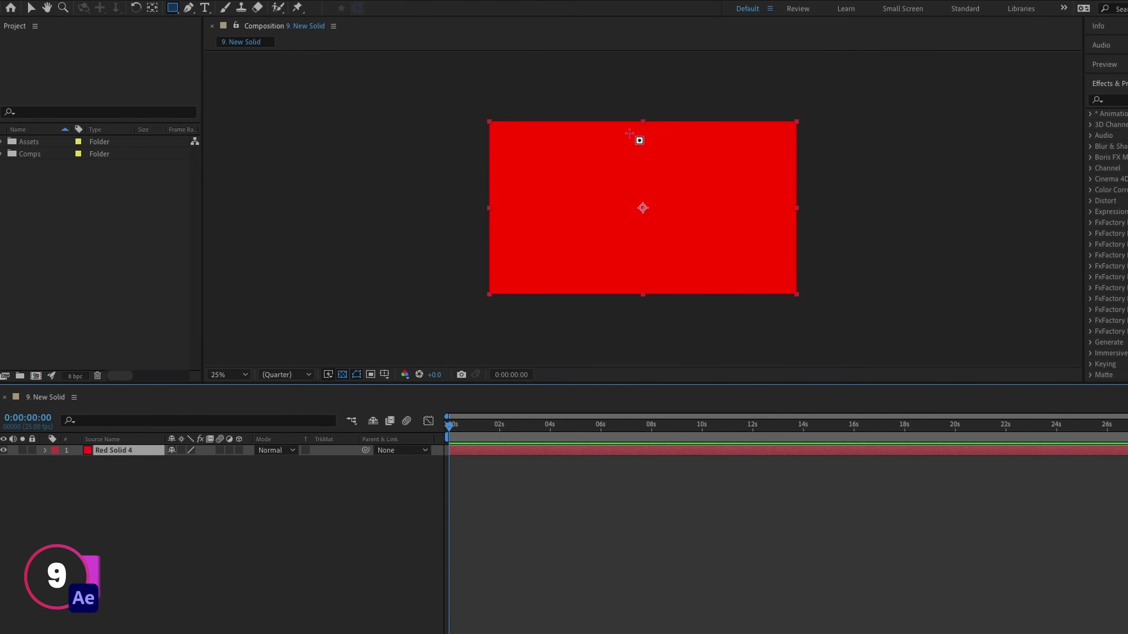
key(q)
key(q)
drag(533, 149, 594, 214)
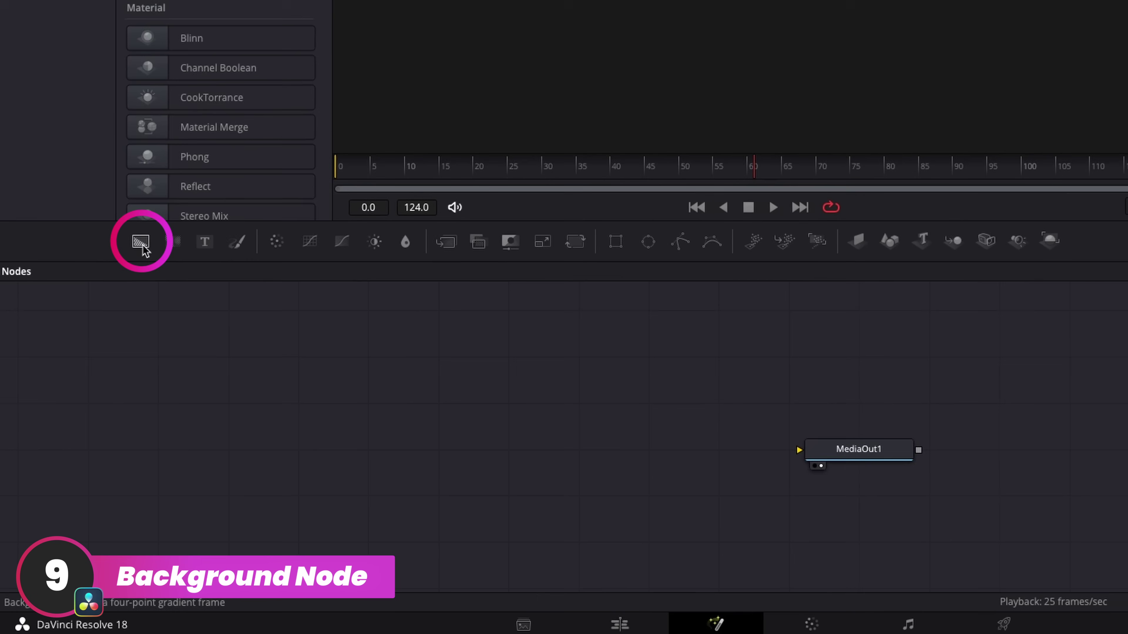
Add Background1 into MediaOut1 as a gradient starting with Tutorial Blue 2.
drag(258, 437, 258, 437)
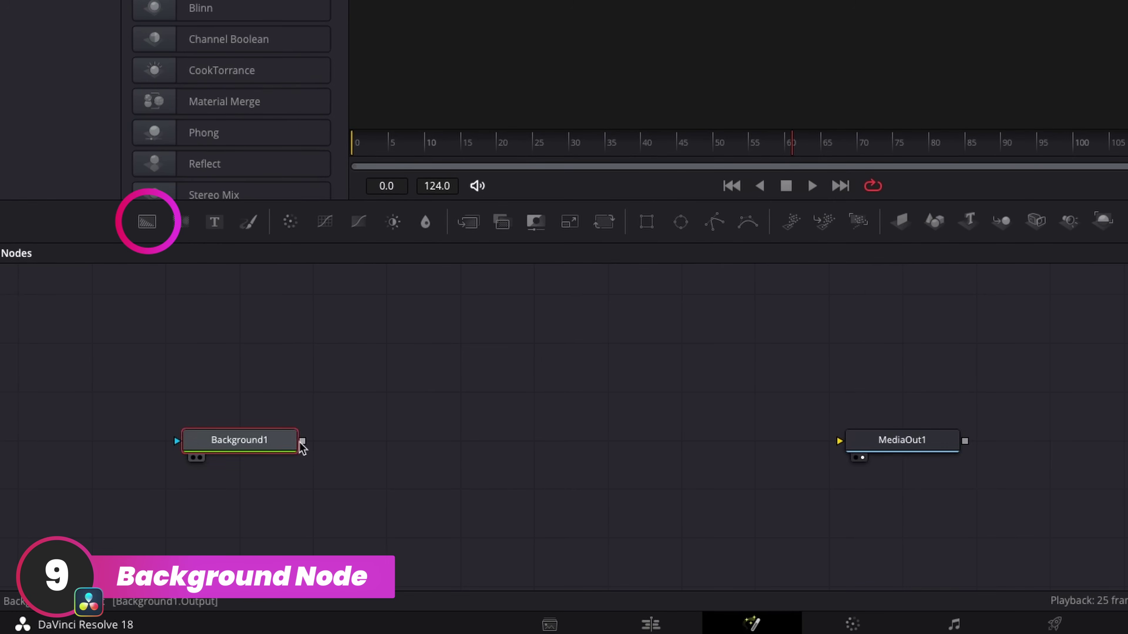
drag(756, 453, 869, 446)
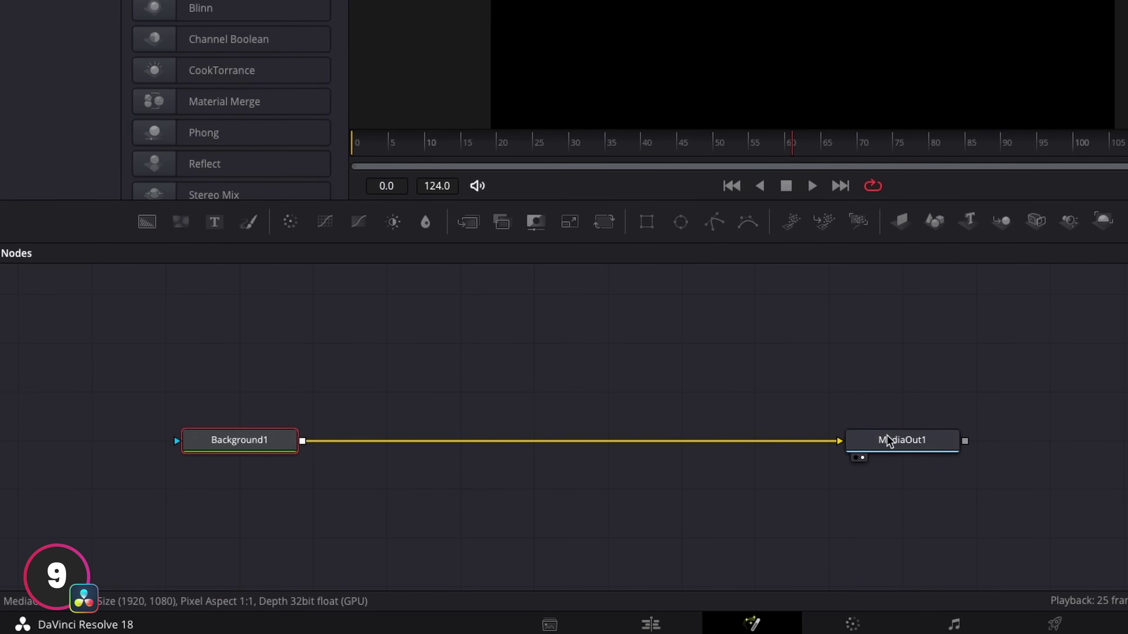
click(1010, 152)
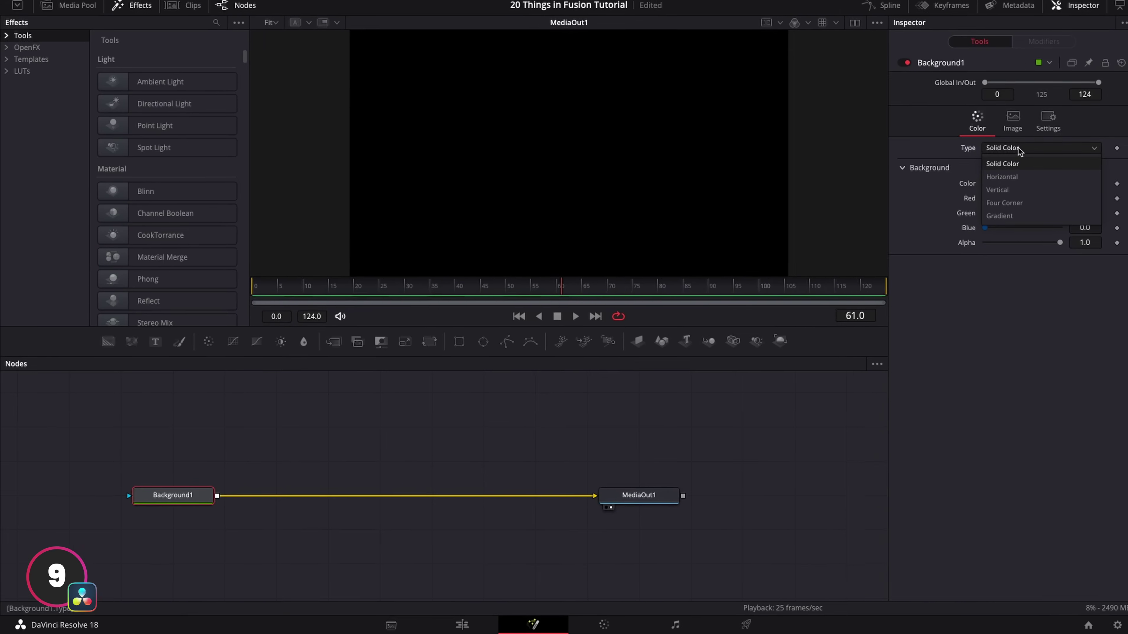
click(1006, 221)
click(1009, 265)
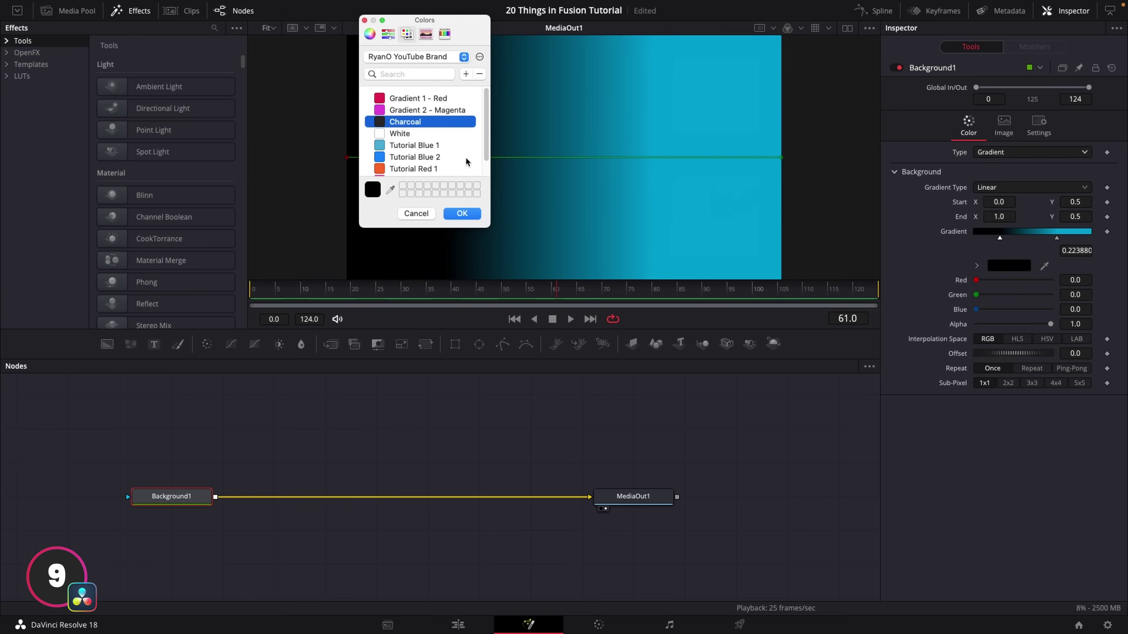
click(393, 157)
click(462, 213)
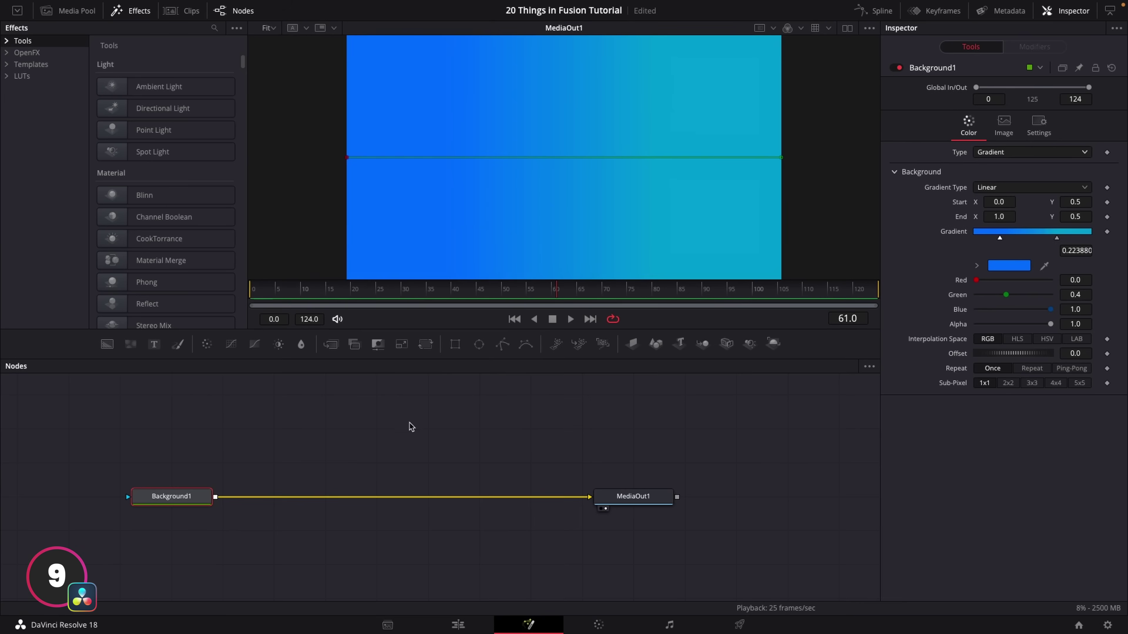
Mask Background1 with a Rectangle rotated about 50° and set Background2's alpha to 0.
drag(454, 344, 297, 413)
drag(231, 431, 201, 445)
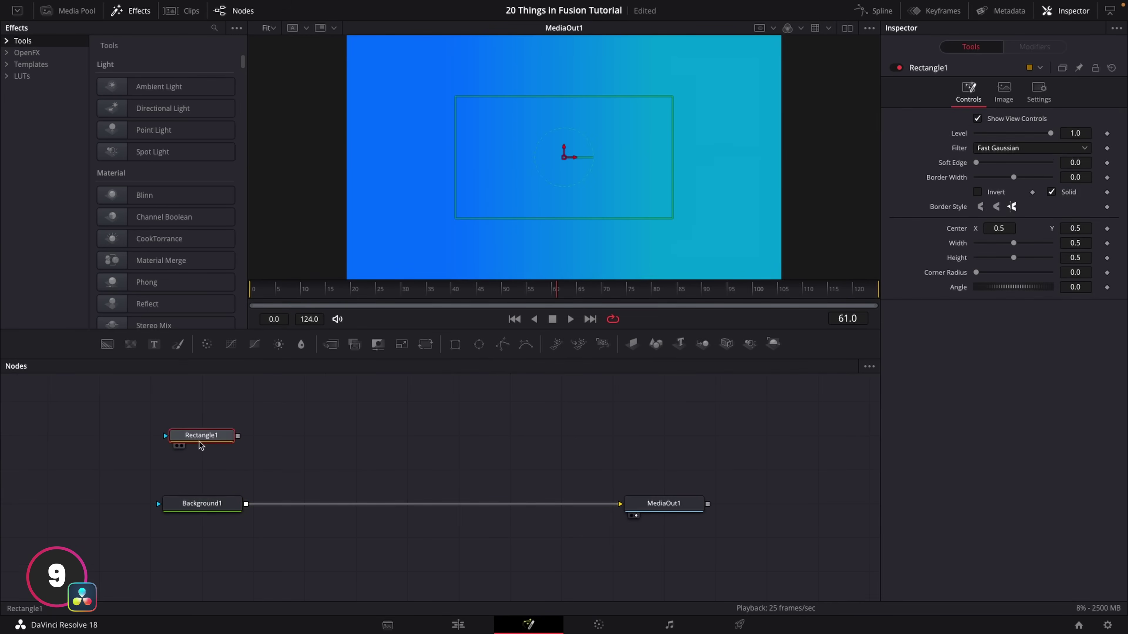
drag(211, 503, 209, 501)
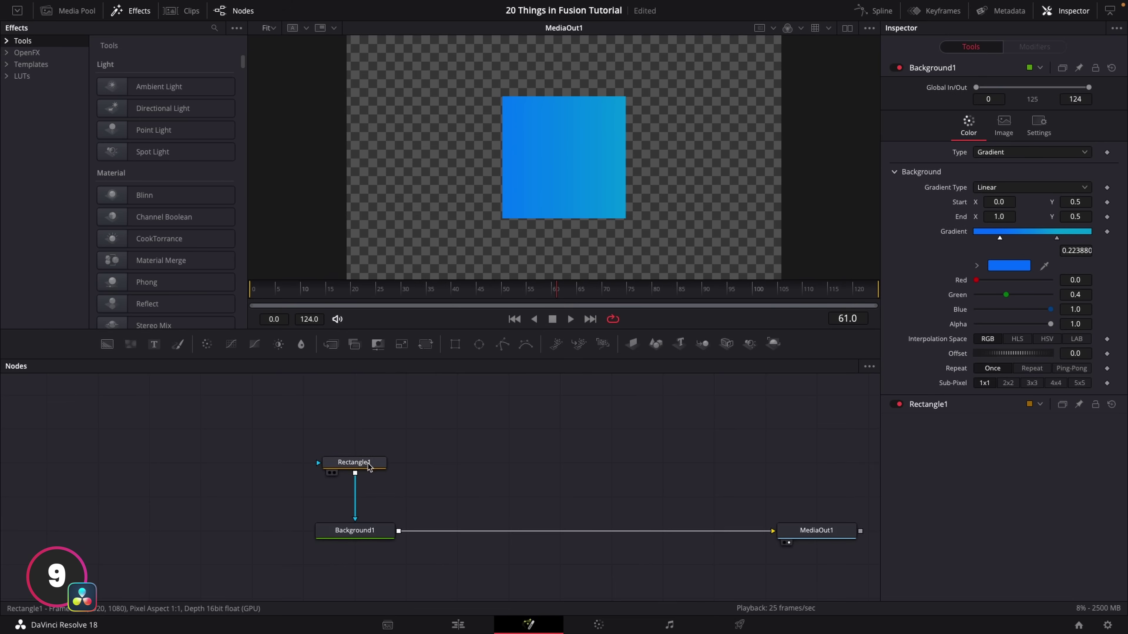
click(368, 464)
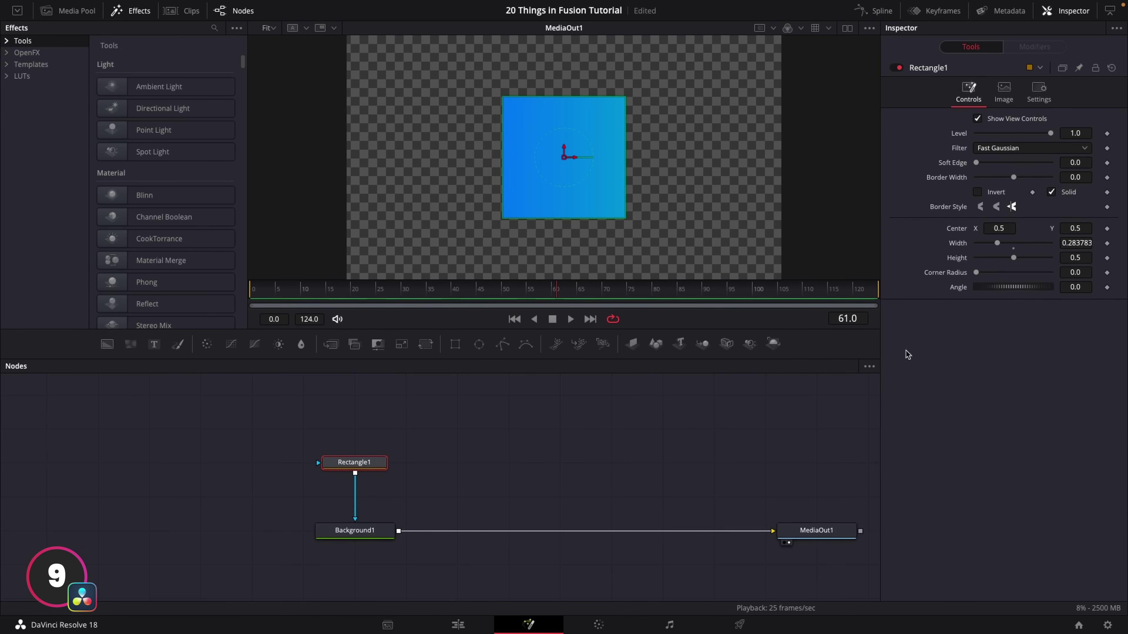
drag(997, 289, 1007, 291)
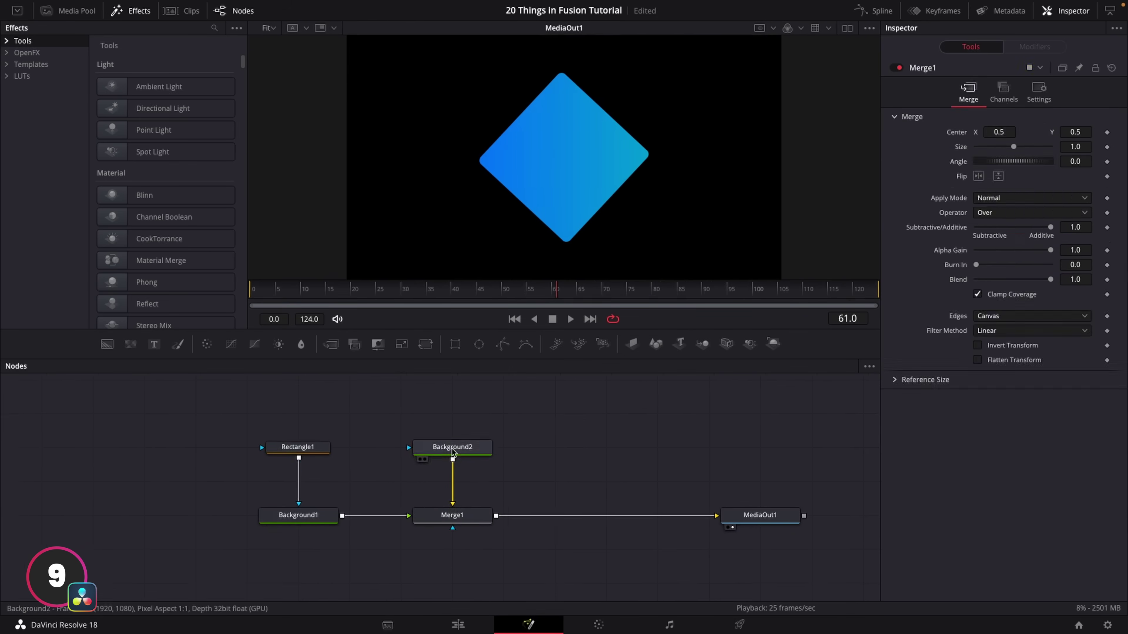
drag(1047, 260, 971, 264)
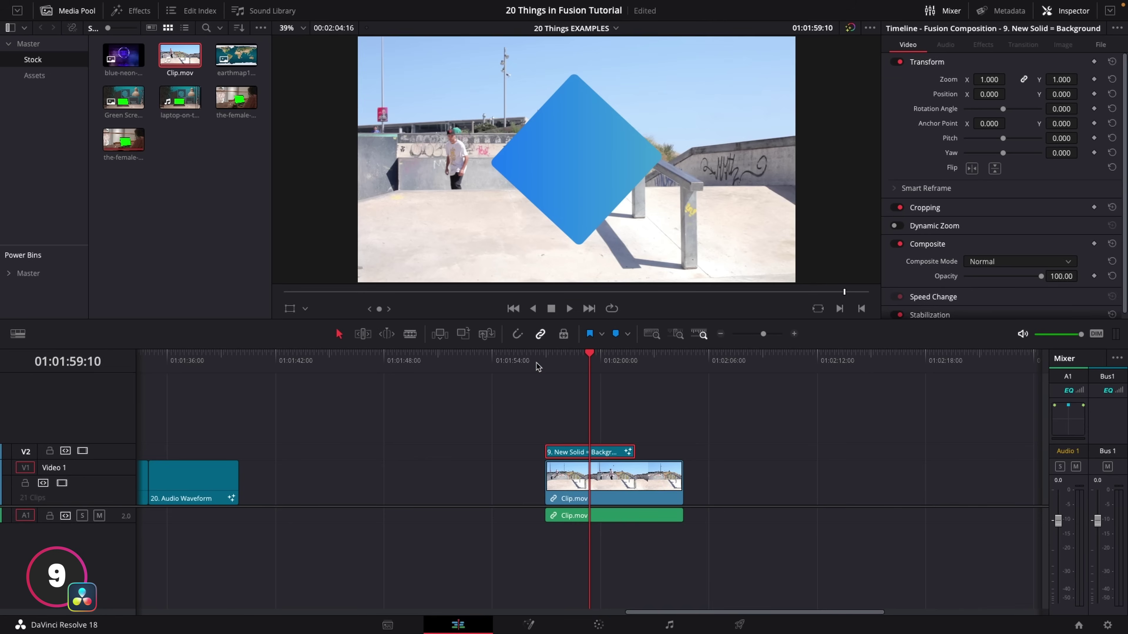
Play the Edit page timeline from just before the clip to review the diamond composite over the skate footage.
click(537, 363)
key(space)
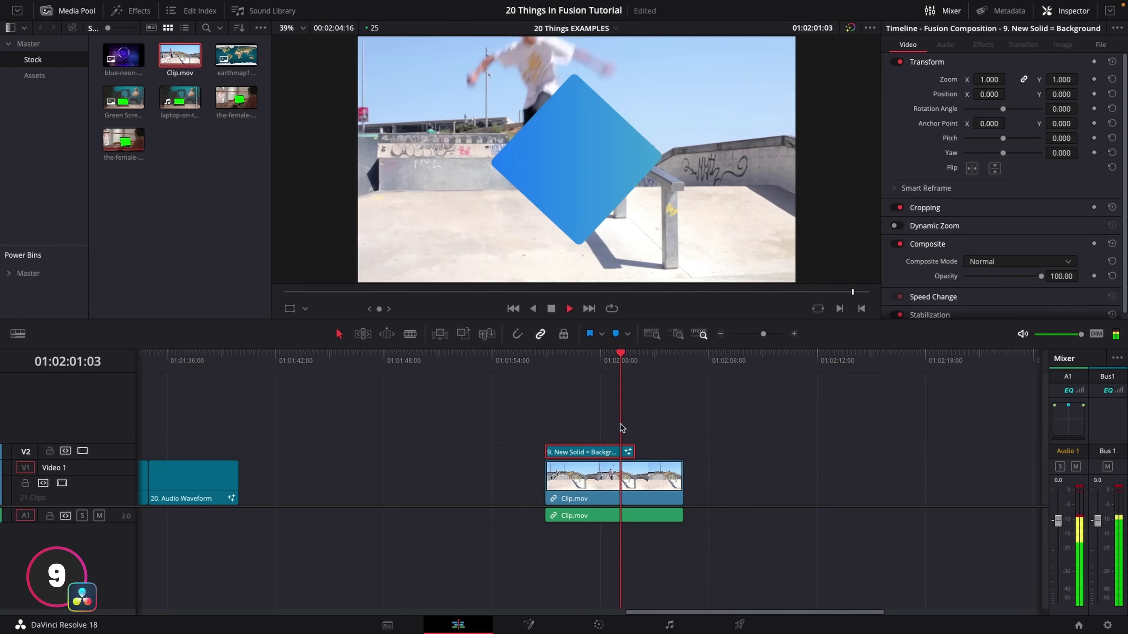
key(space)
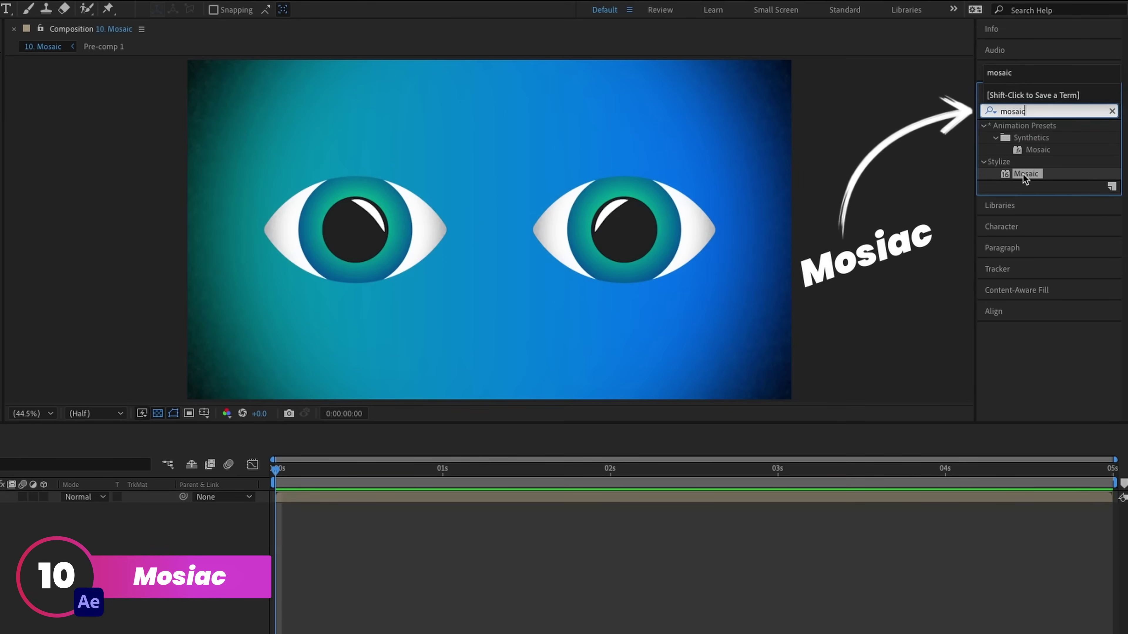
Apply Mosaic to Eyes Animation with 100 horizontal and vertical blocks and Sharp Colors, then preview.
drag(1023, 173, 0, 494)
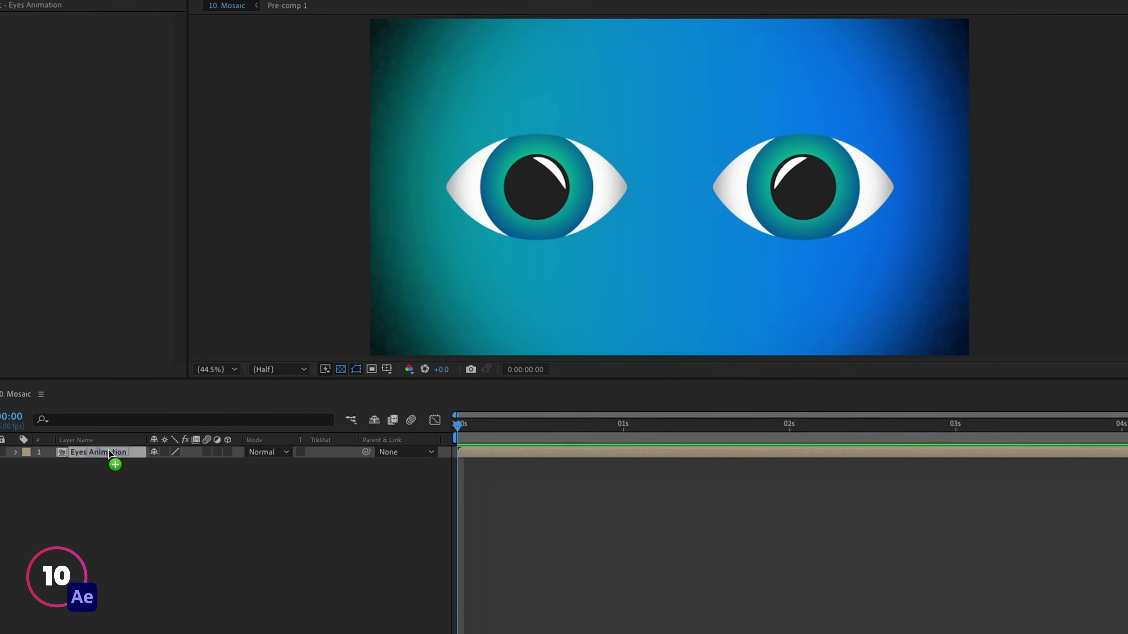
drag(109, 450, 109, 452)
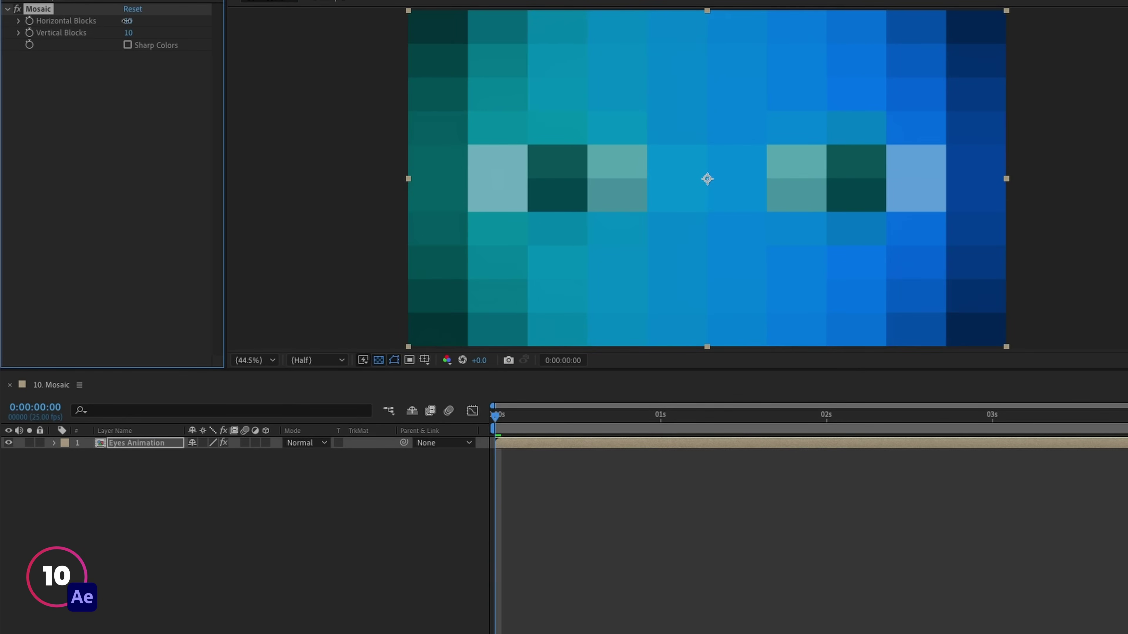
drag(126, 21, 211, 39)
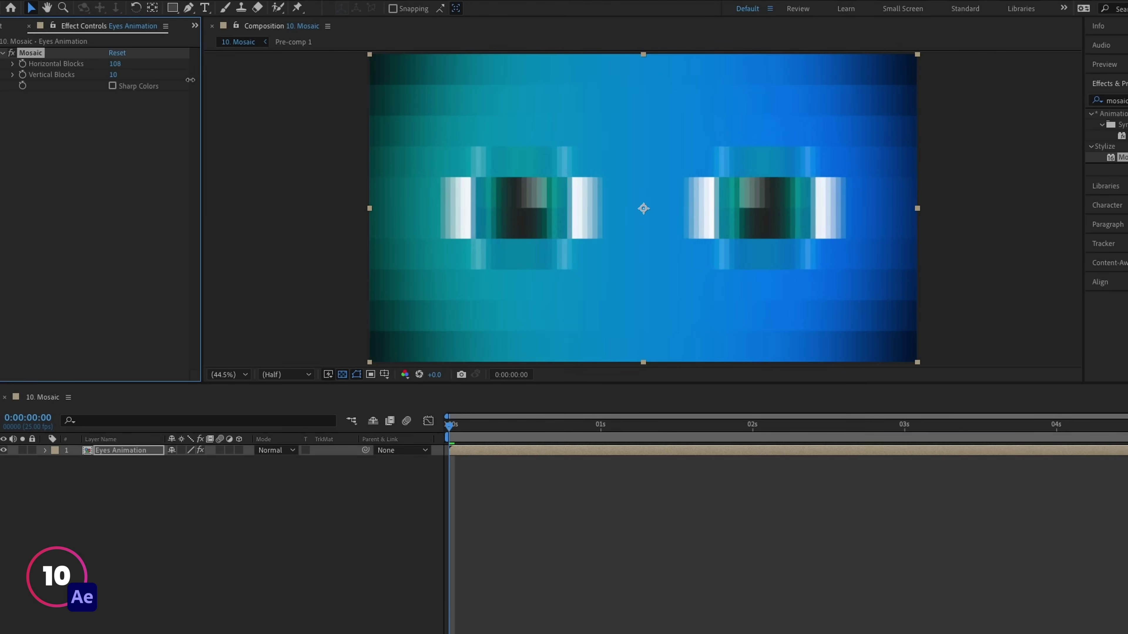
click(144, 87)
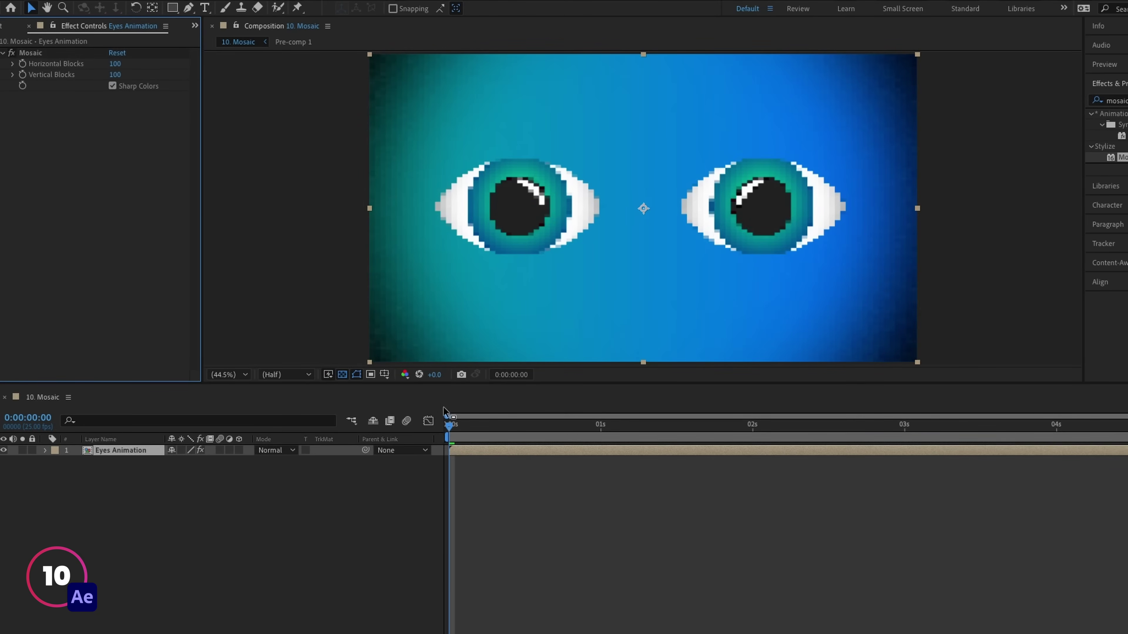
key(space)
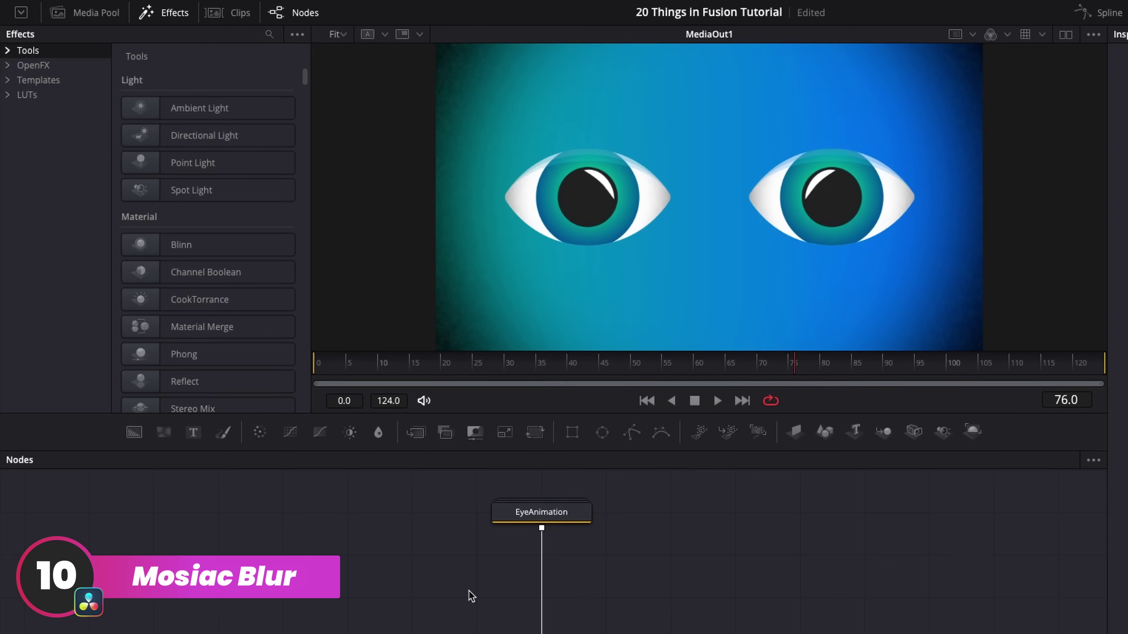
Find Mosaic Blur under OpenFX with the search 'mosa' and insert it between Merge1 and MediaOut1.
click(40, 65)
click(268, 36)
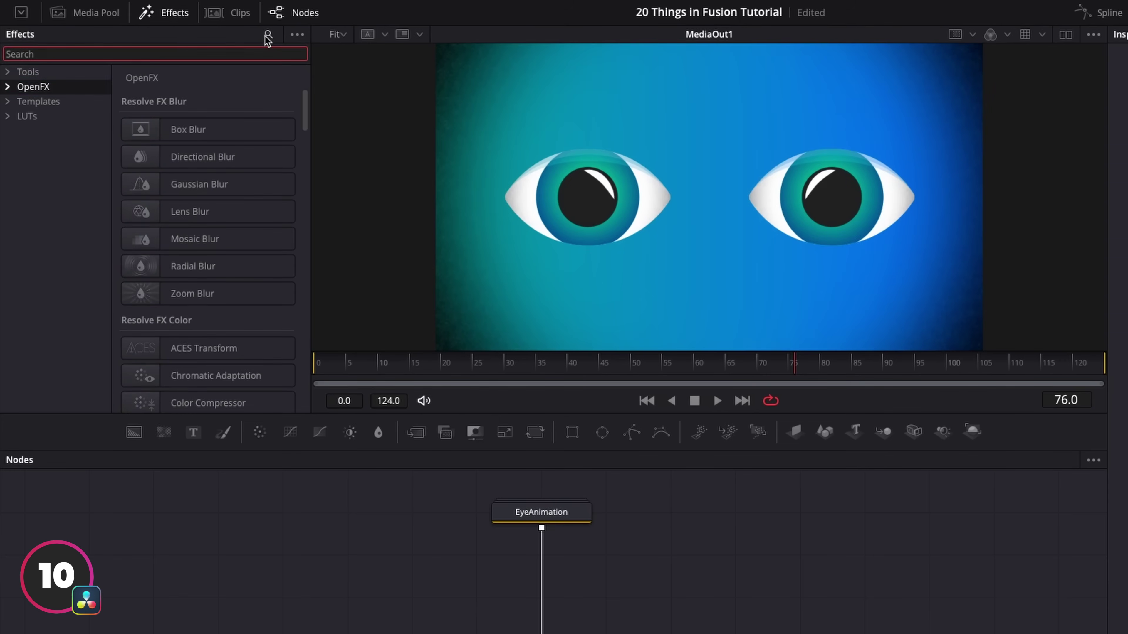
text(mosai)
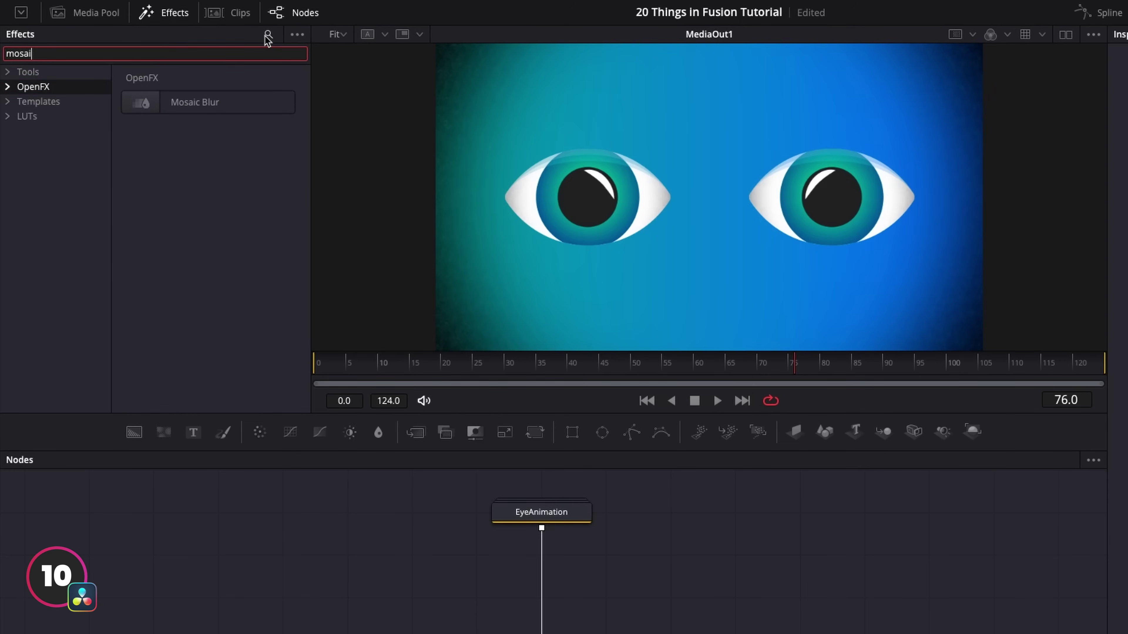
drag(128, 109, 648, 601)
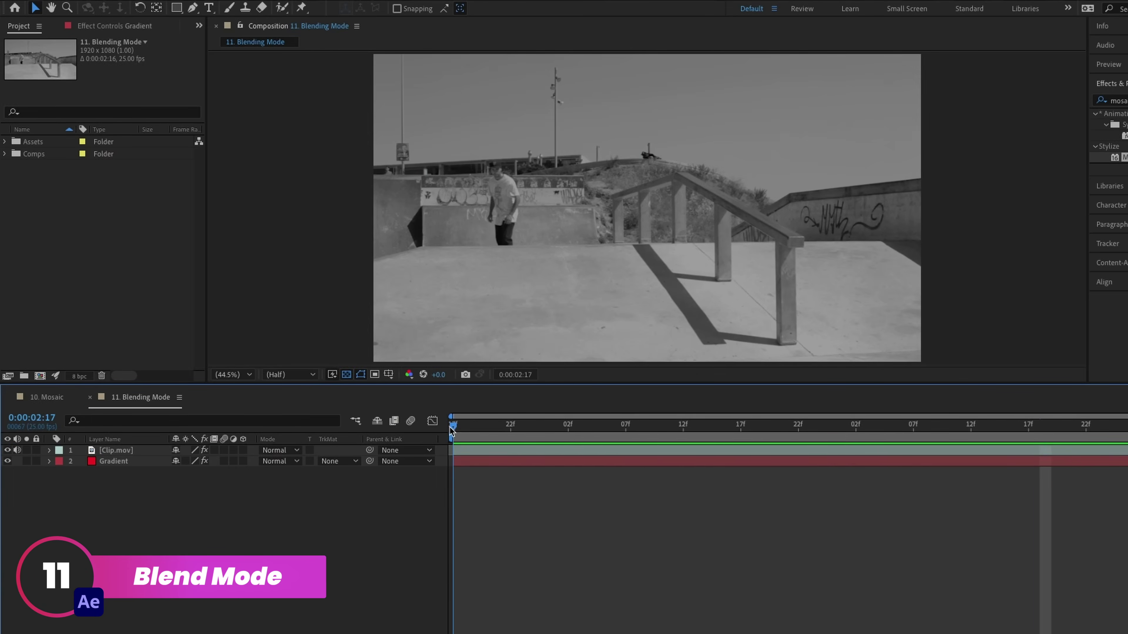
Move the Gradient layer above Clip.mov and set its blending mode to Overlay.
key(space)
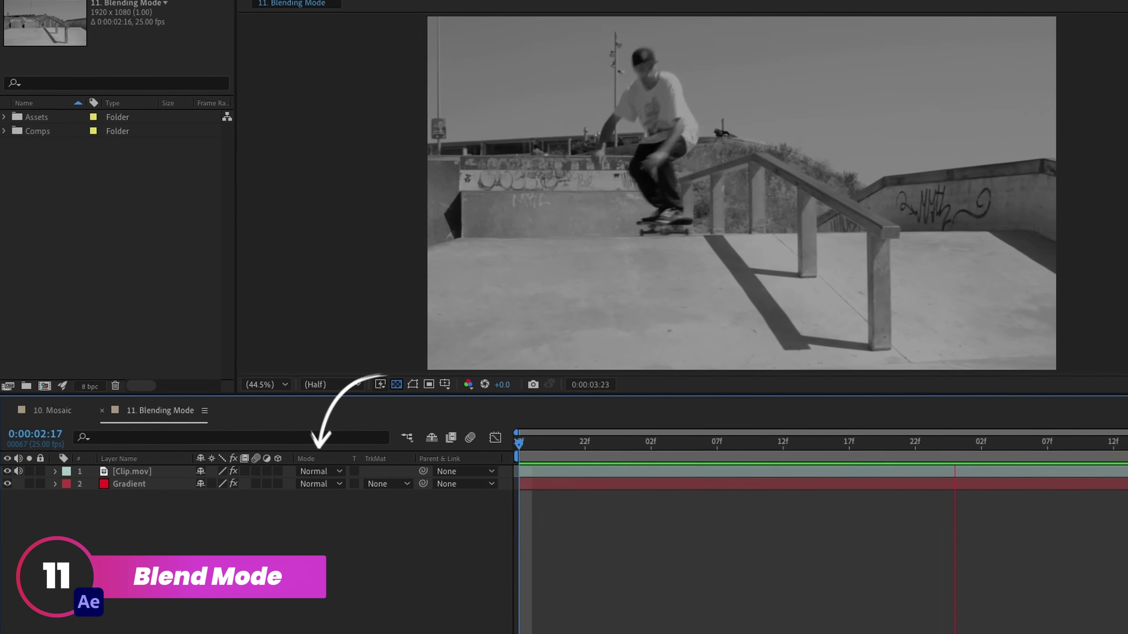
drag(128, 487, 131, 473)
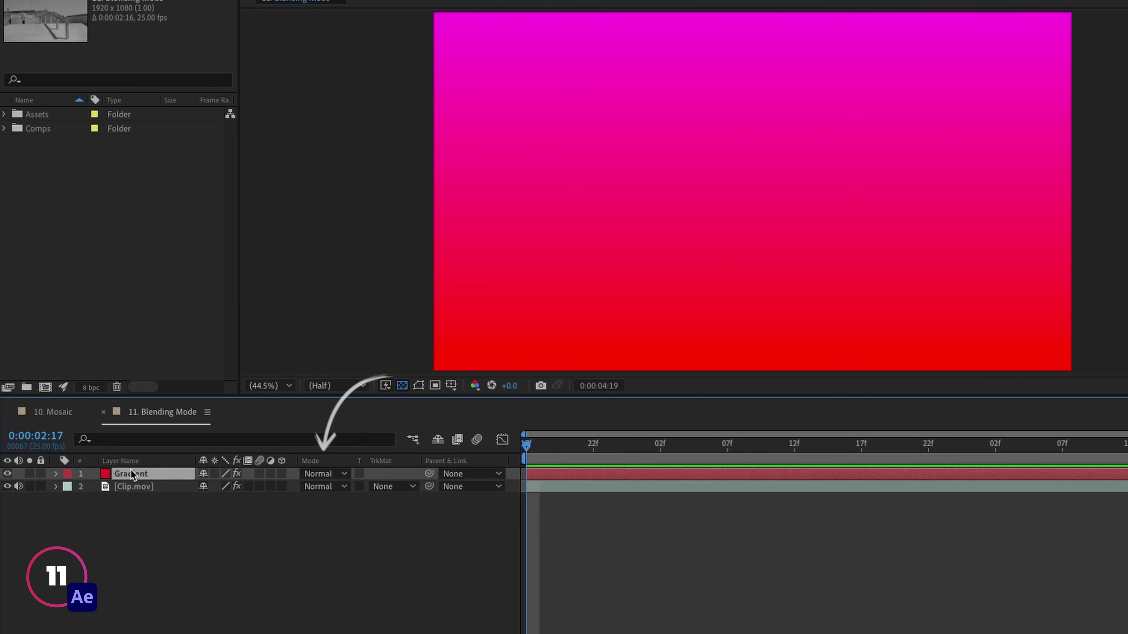
click(317, 474)
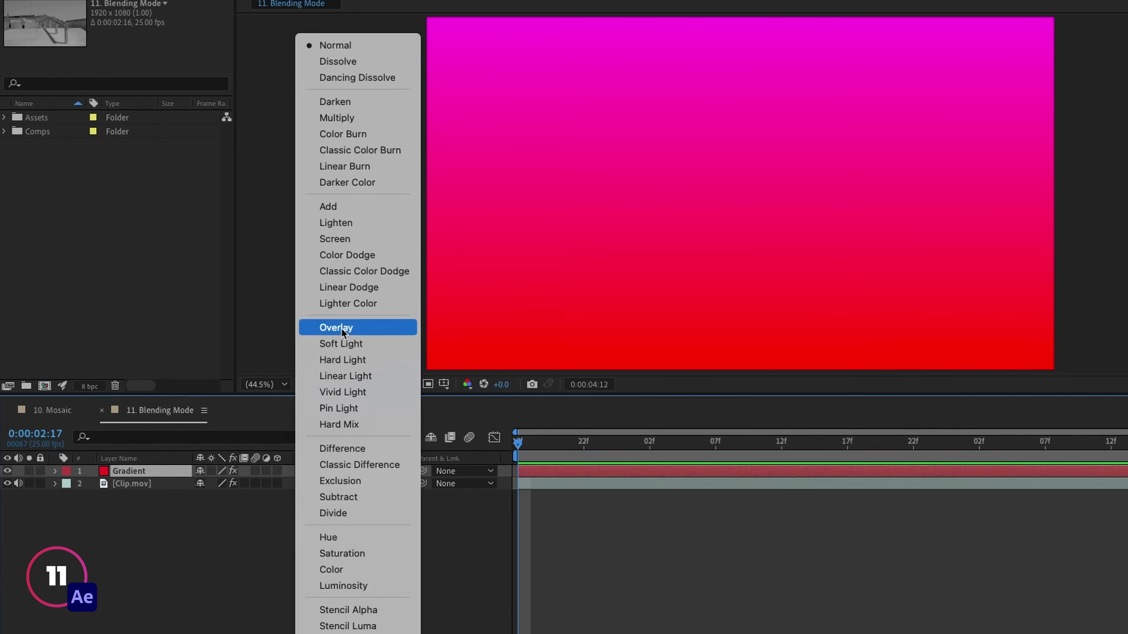
click(340, 328)
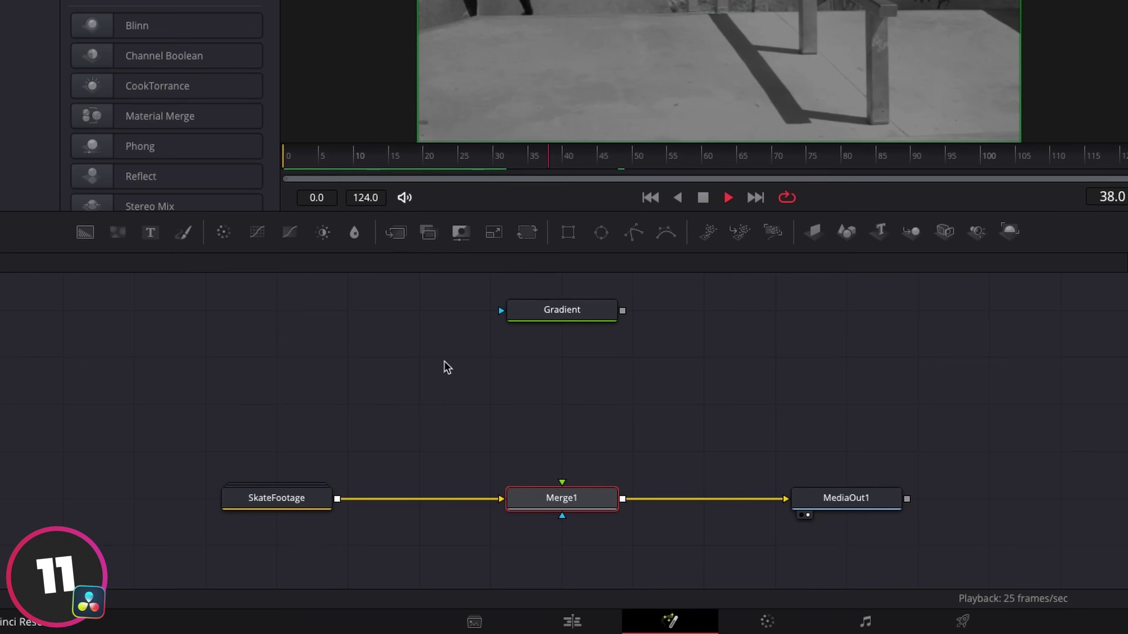
Select Merge1 and check its Apply Mode list, leaving it on Normal for now.
click(364, 409)
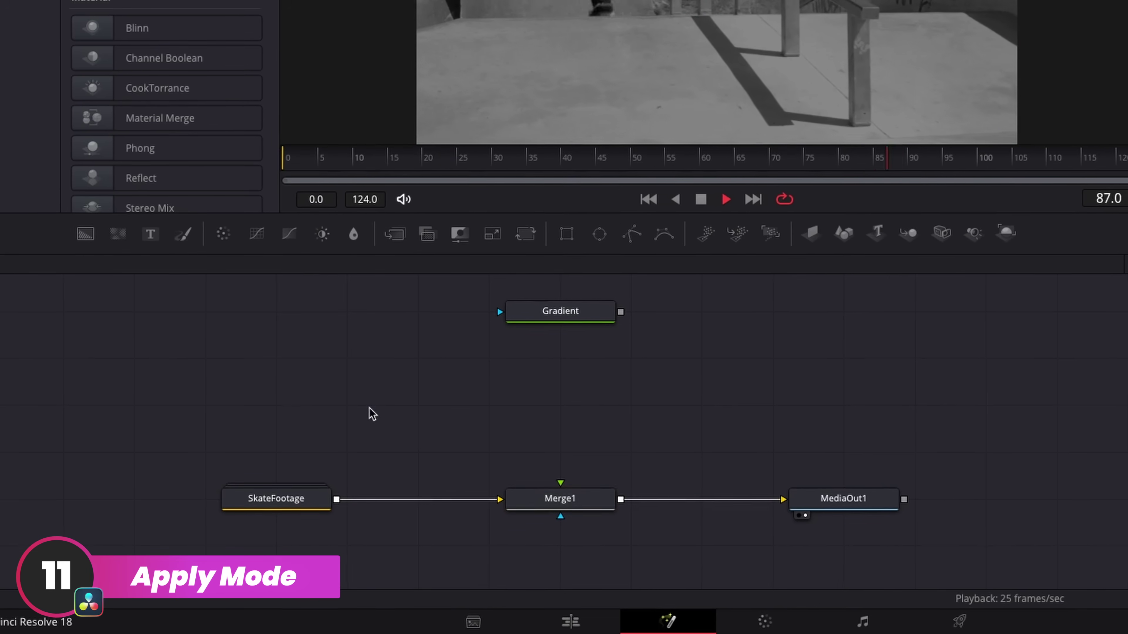
click(539, 499)
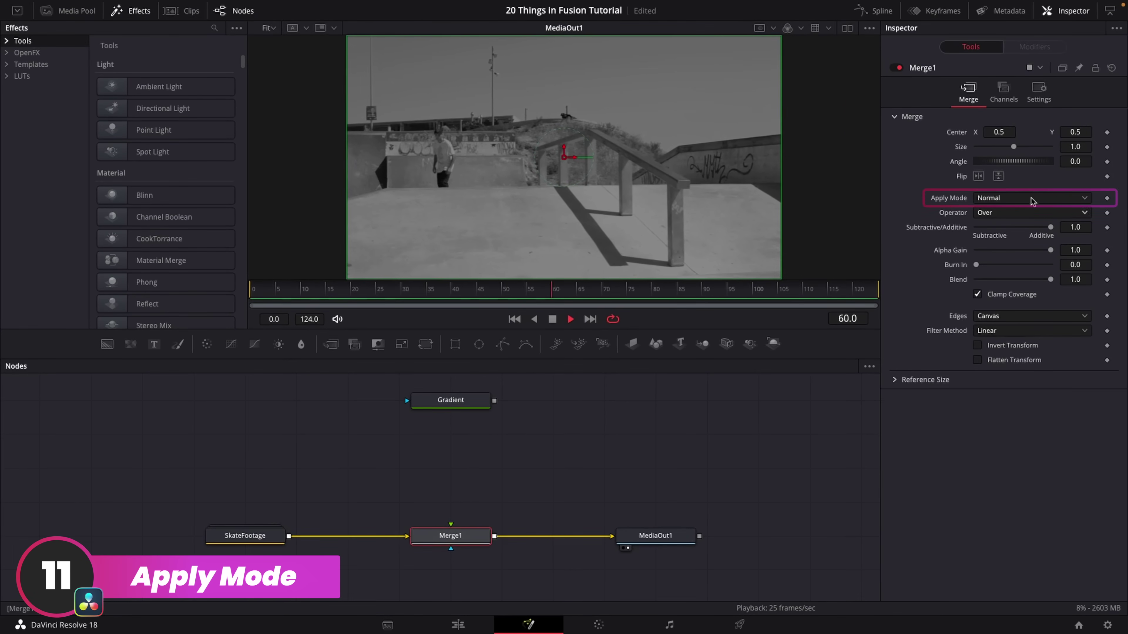
click(1030, 198)
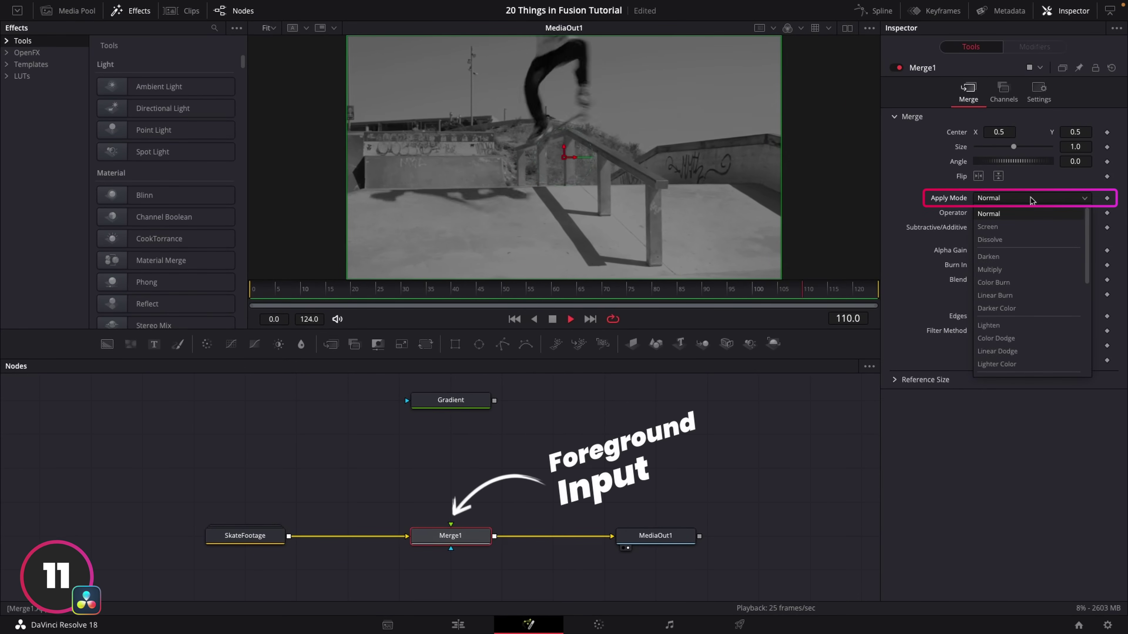
click(1031, 199)
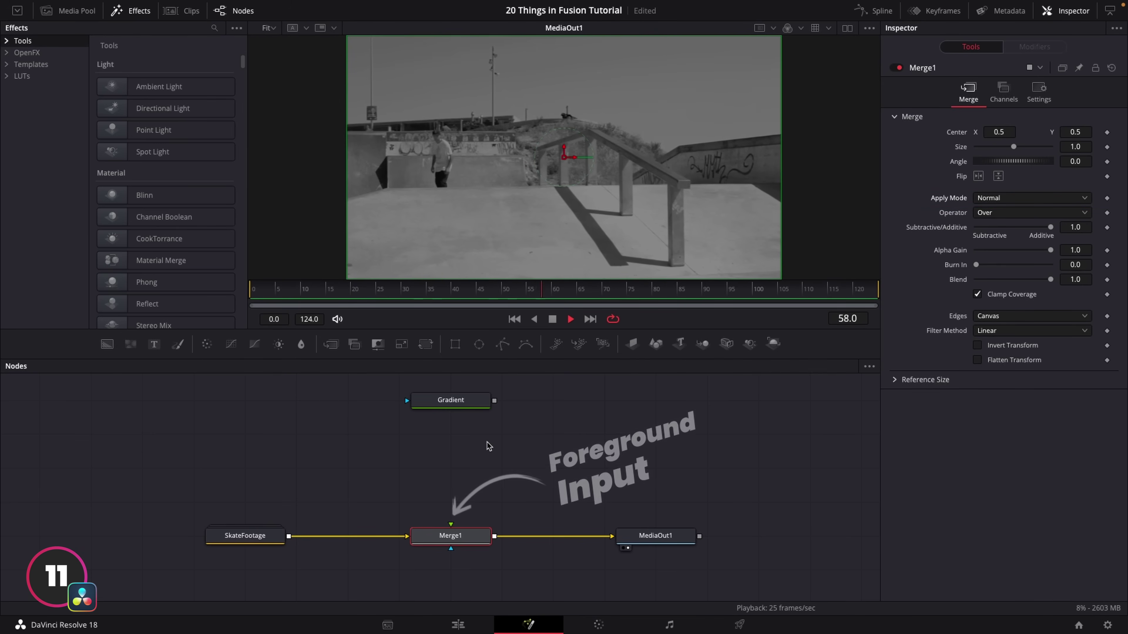
Connect the Gradient output to Merge1's foreground input and set Merge1's Apply Mode to Overlay.
drag(494, 401, 471, 486)
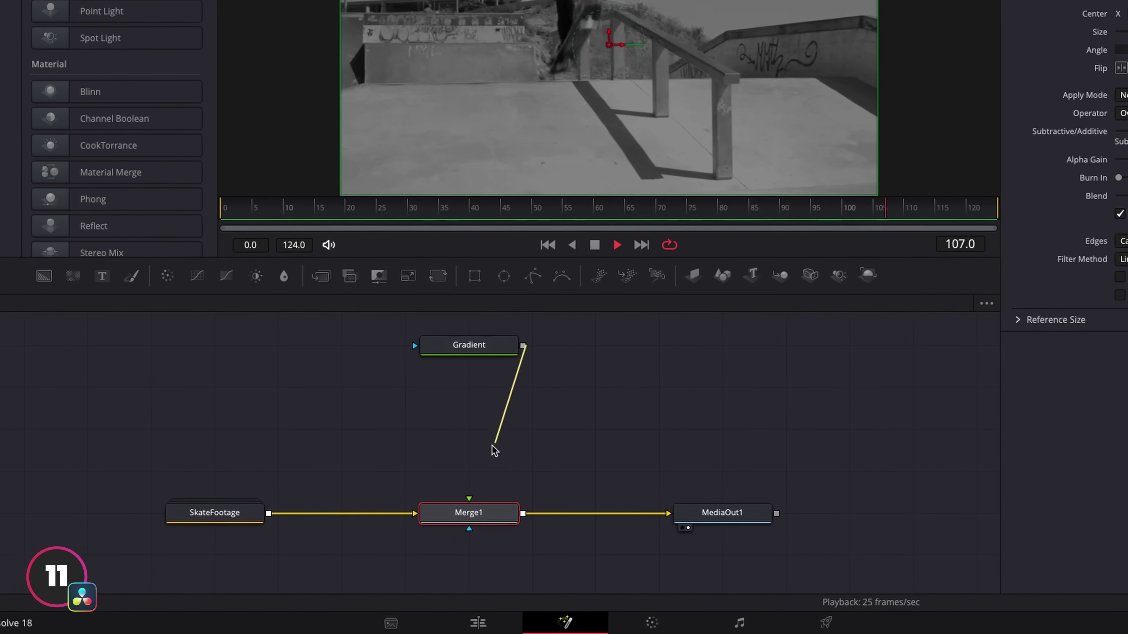
drag(494, 449, 469, 497)
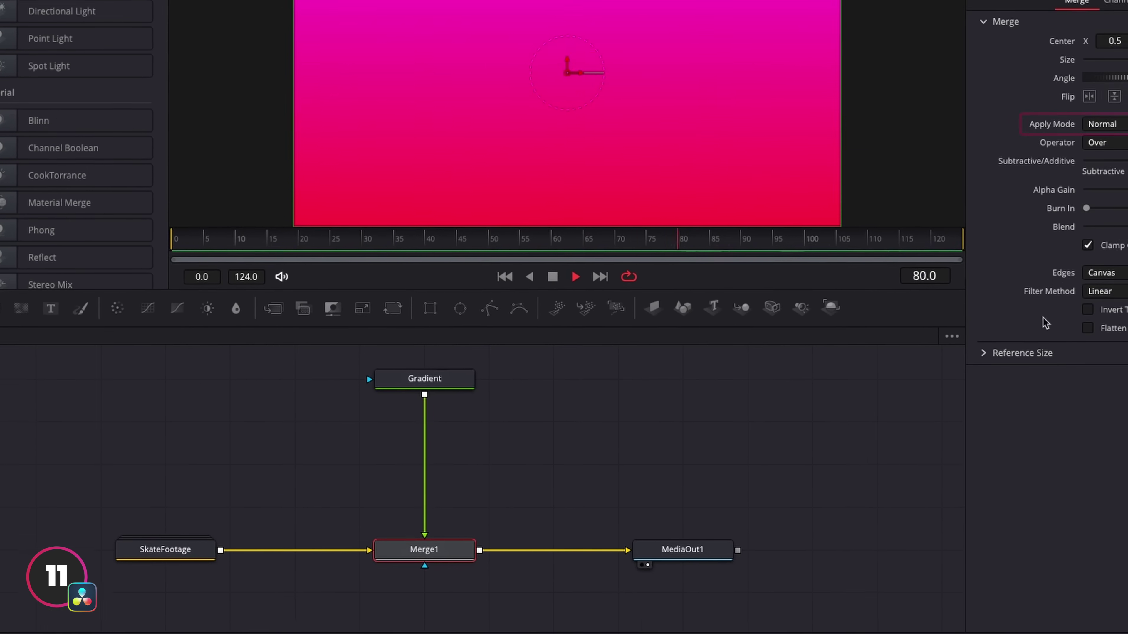
click(1125, 129)
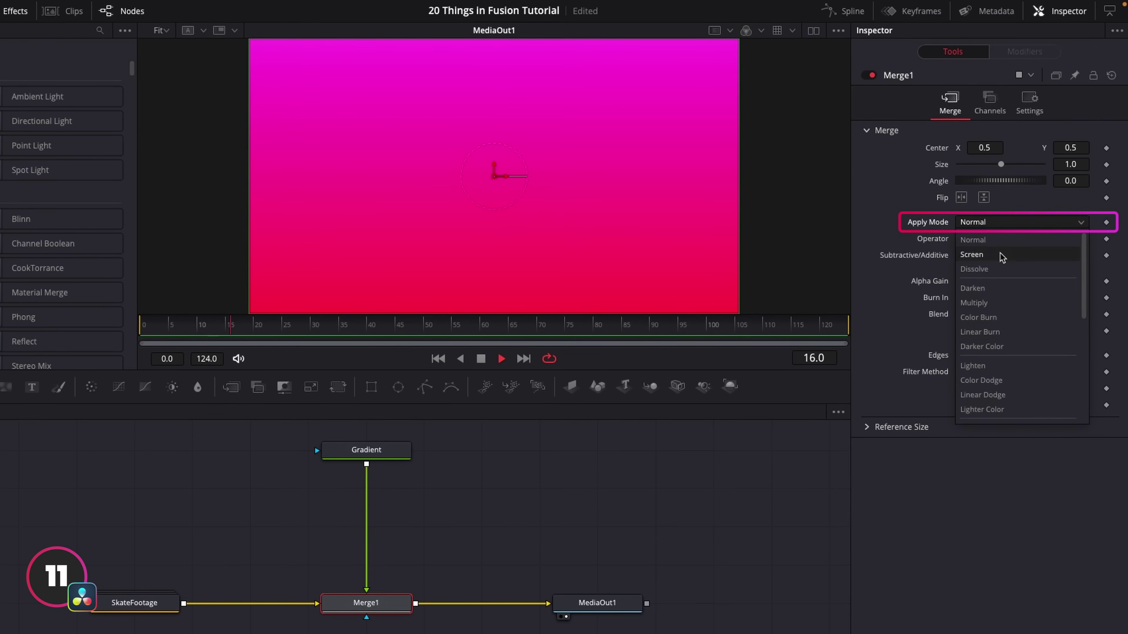
scroll(1002, 258, down, 3)
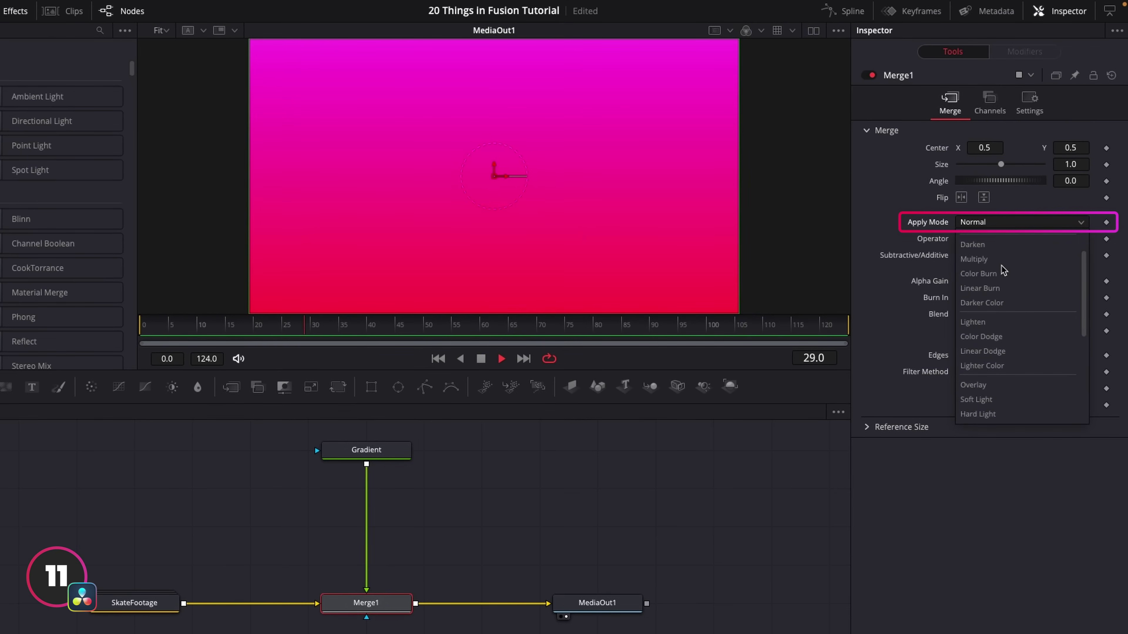
click(988, 351)
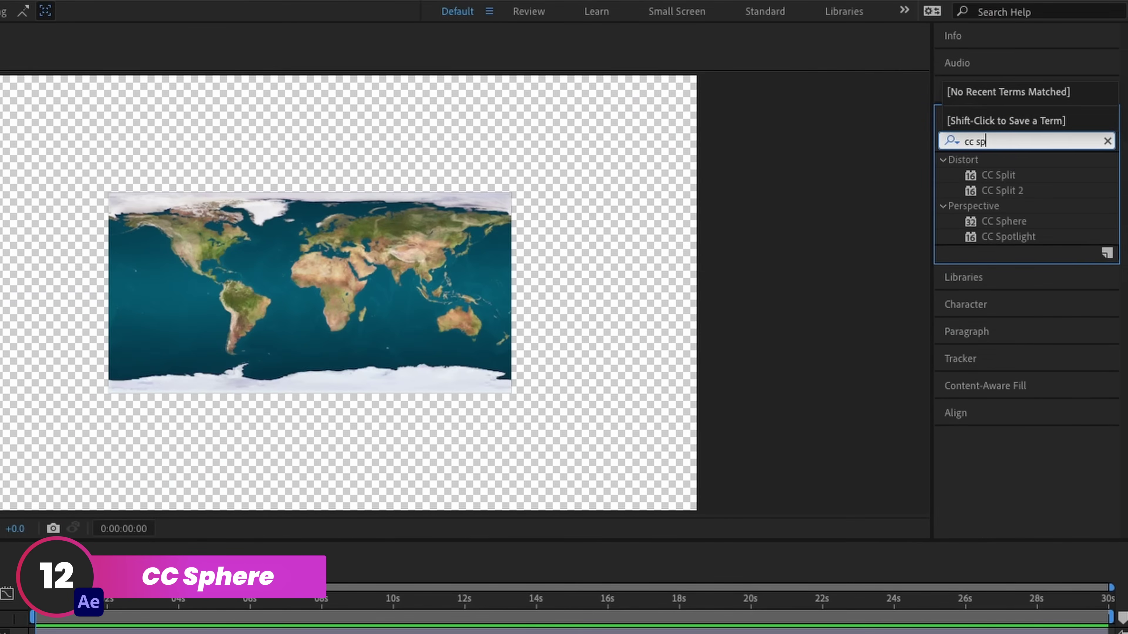
Apply the CC Sphere effect to the earthmap1k.jpg layer to turn the map into a globe.
click(1003, 175)
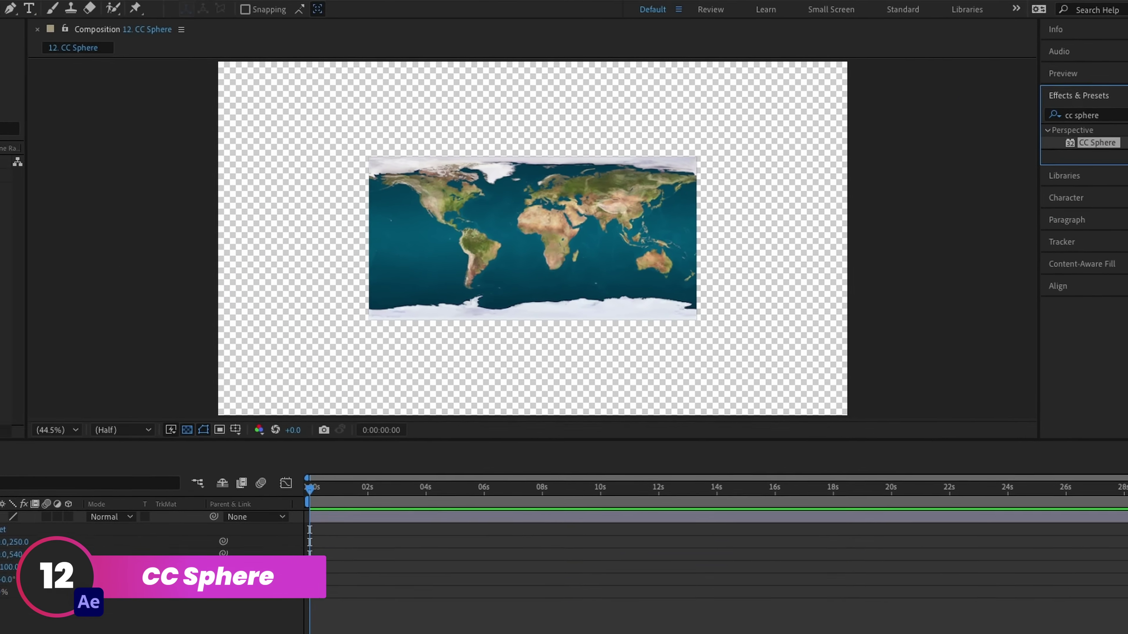
drag(1097, 142, 111, 456)
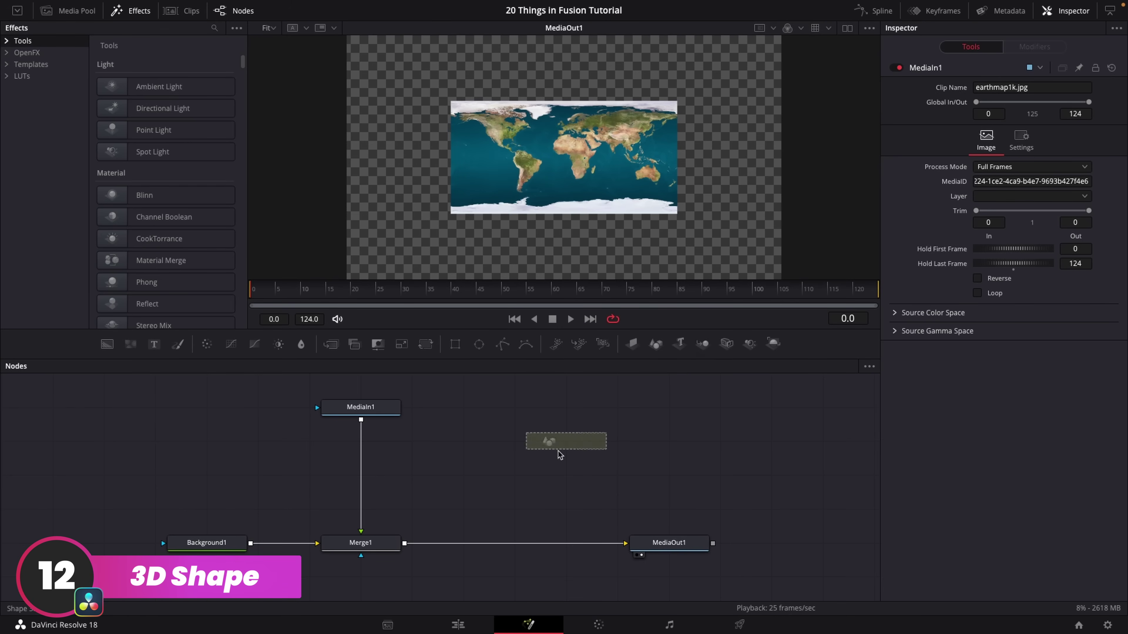
Add a Shape 3D node fed by MediaIn1 and set its shape to Sphere.
drag(505, 416, 504, 415)
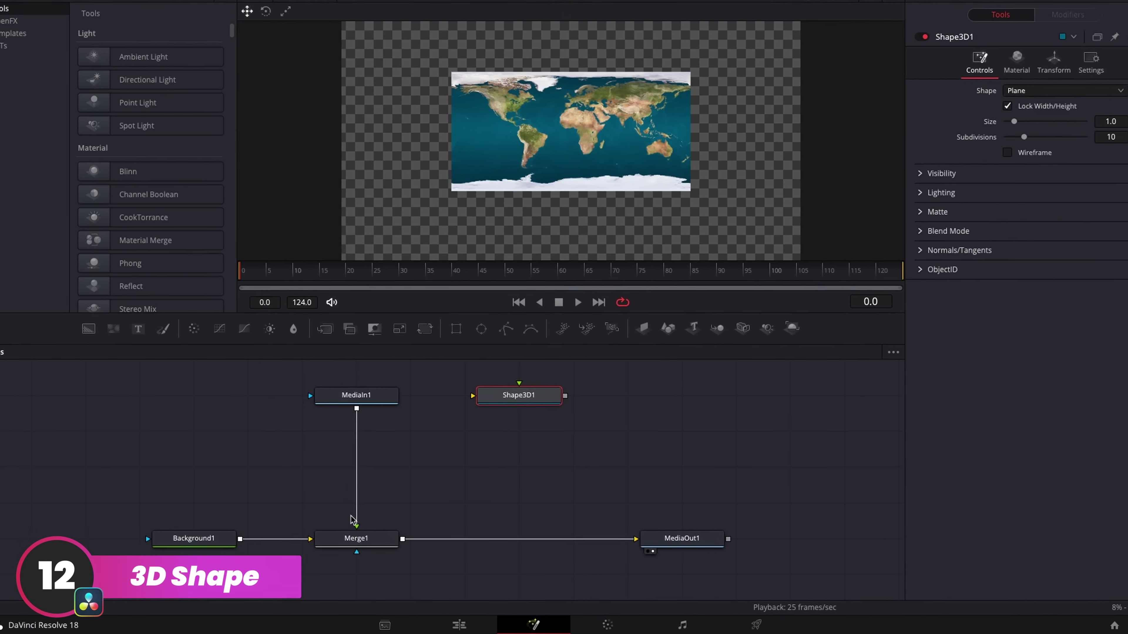
mouse_move(353, 510)
mouse_down()
mouse_move(495, 332)
mouse_move(526, 333)
mouse_move(513, 390)
mouse_move(527, 418)
mouse_up()
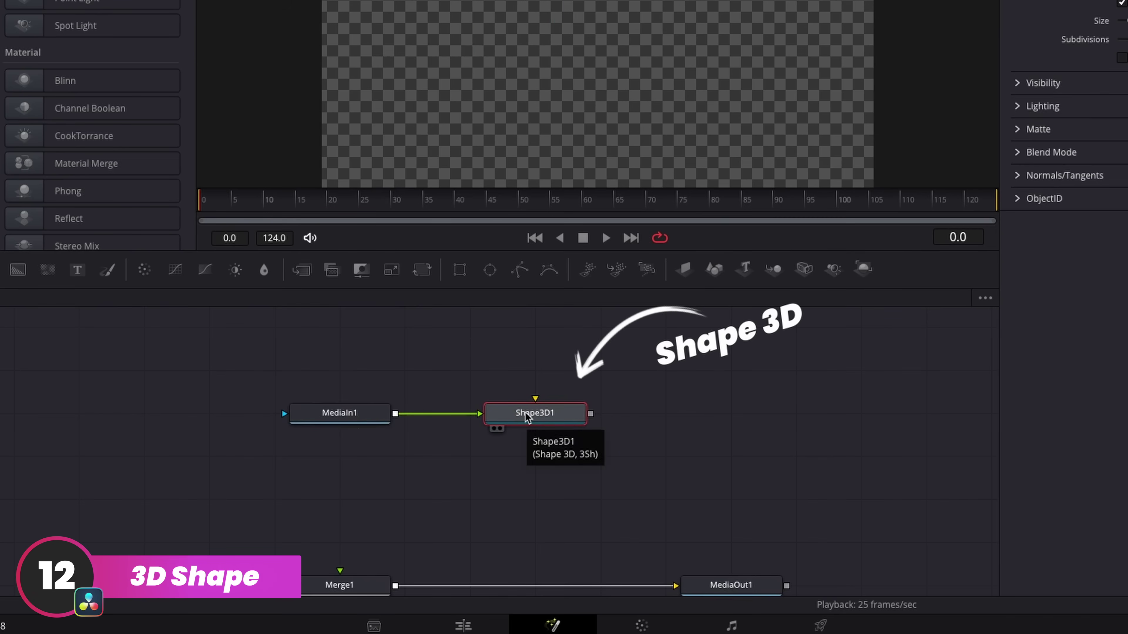
click(1059, 114)
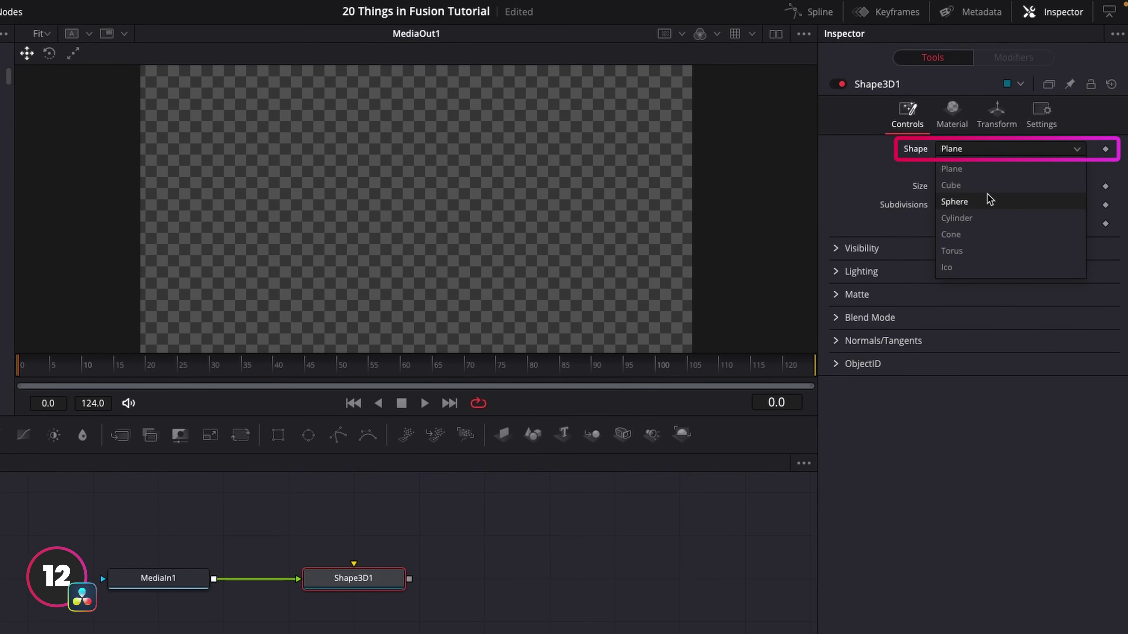
click(960, 201)
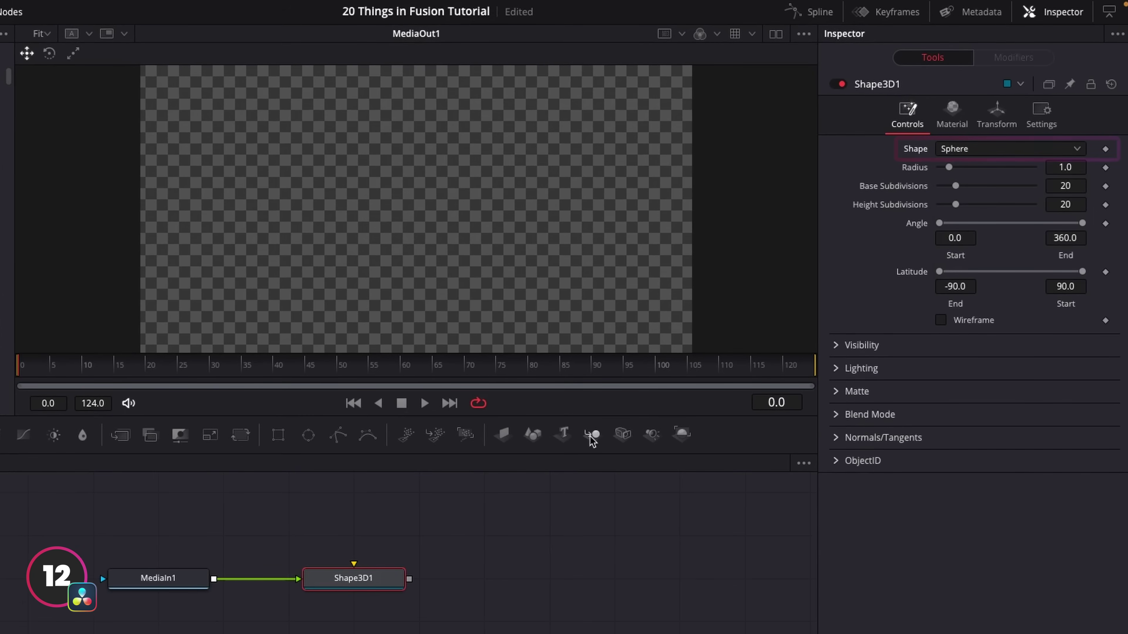
Add a Renderer 3D node and wire the sphere through it into Merge1.
drag(682, 434, 602, 589)
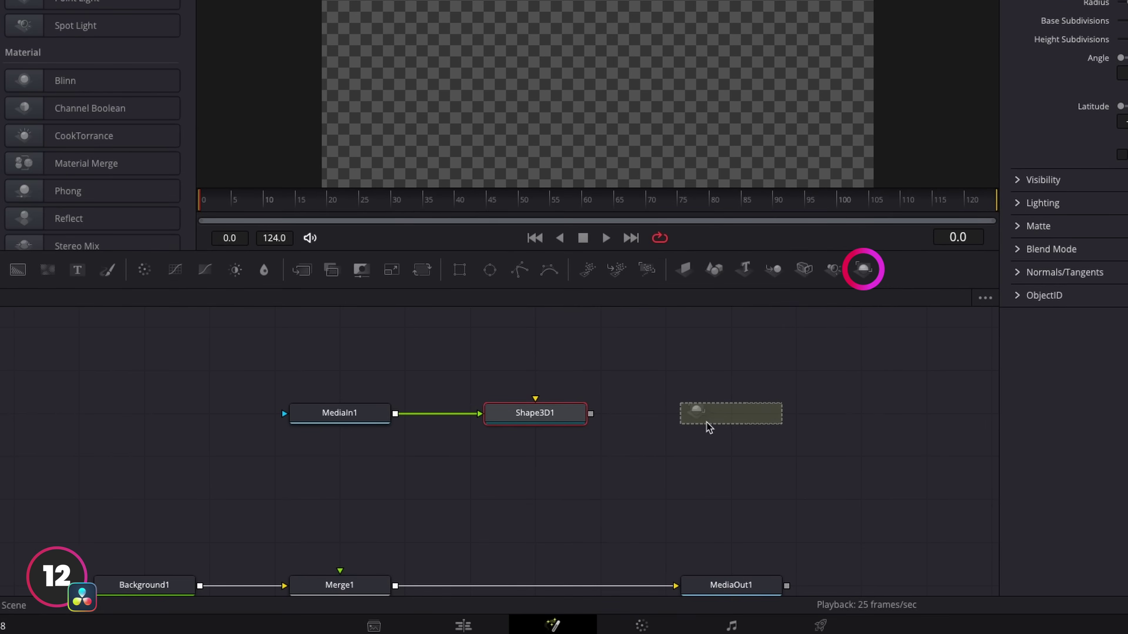
drag(682, 422, 679, 423)
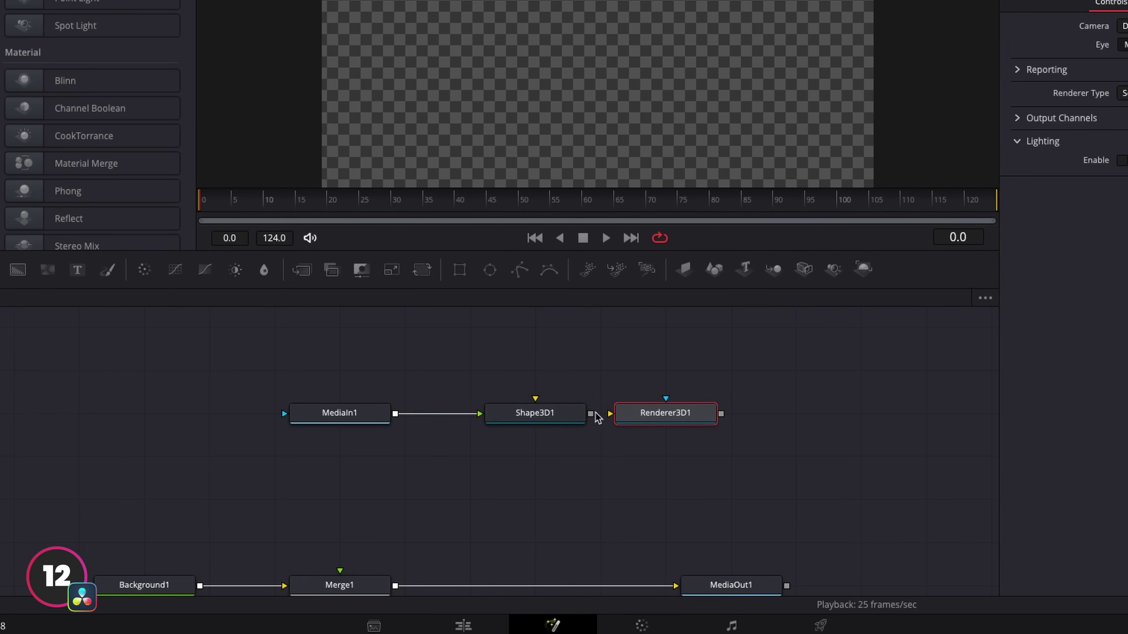
drag(591, 414, 340, 572)
click(534, 412)
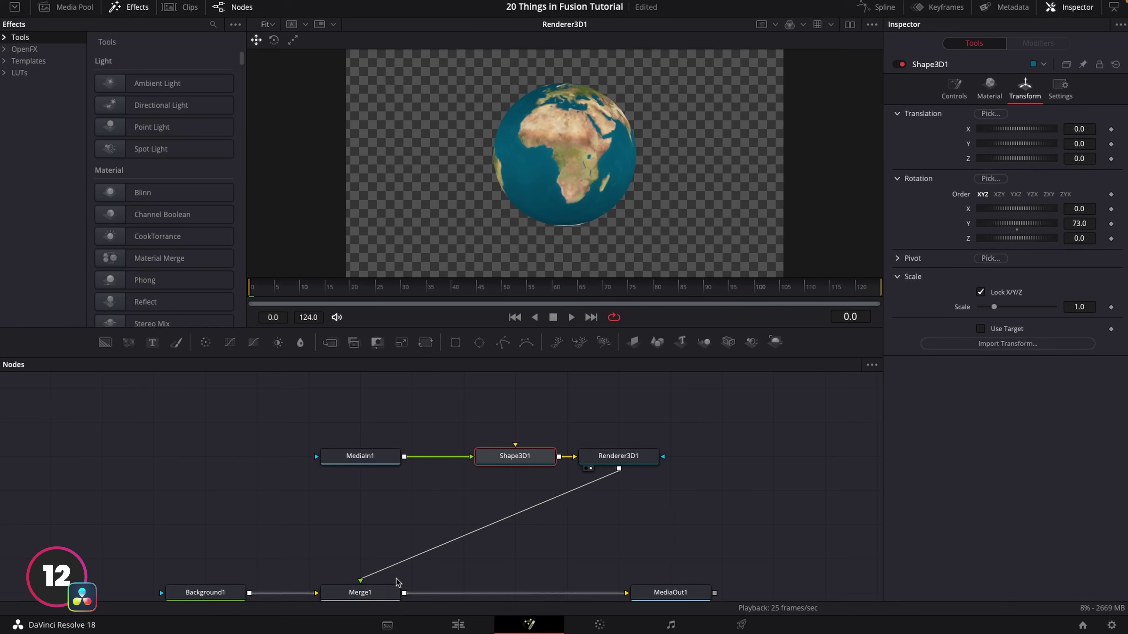
click(680, 452)
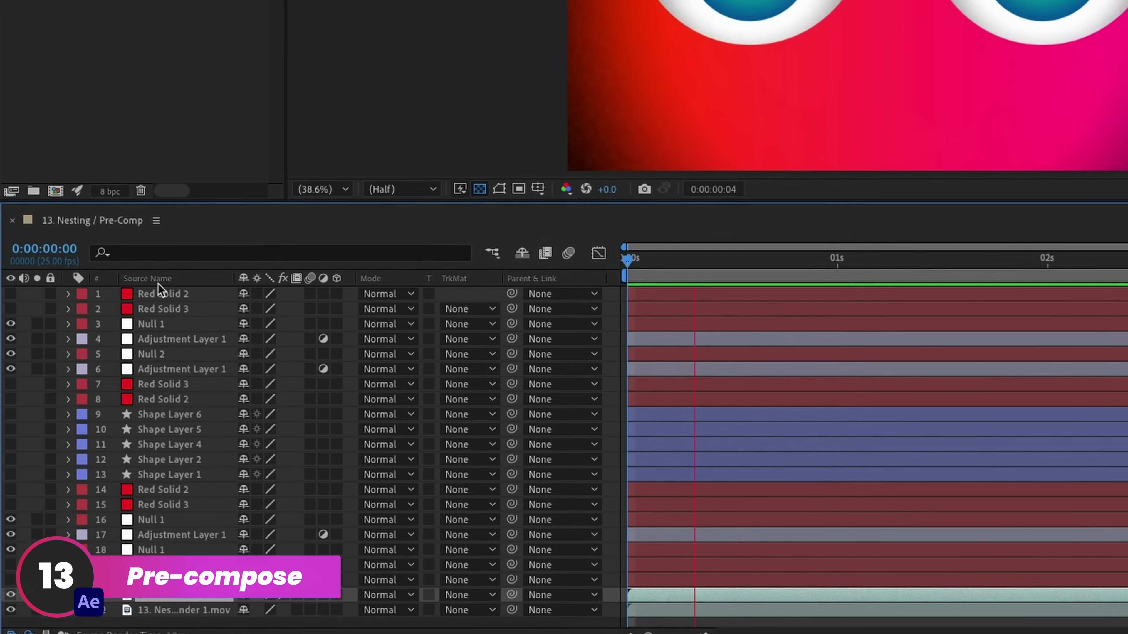
Select all layers in the Nesting composition and pre-compose them as 'Pre-comp 2'.
shift+click(135, 358)
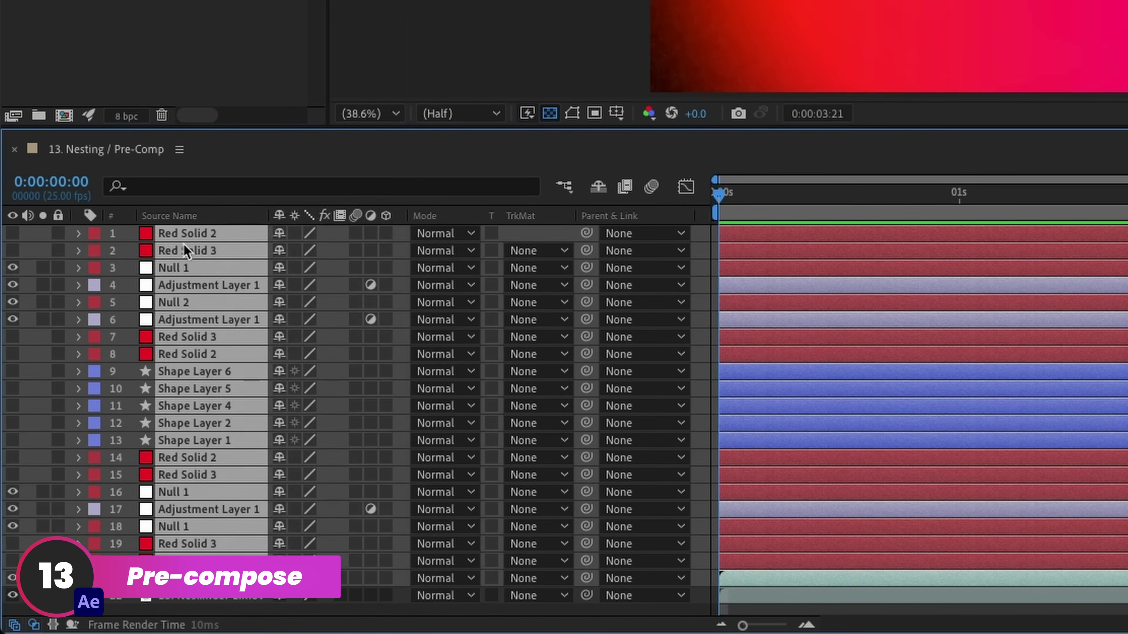
right_click(184, 245)
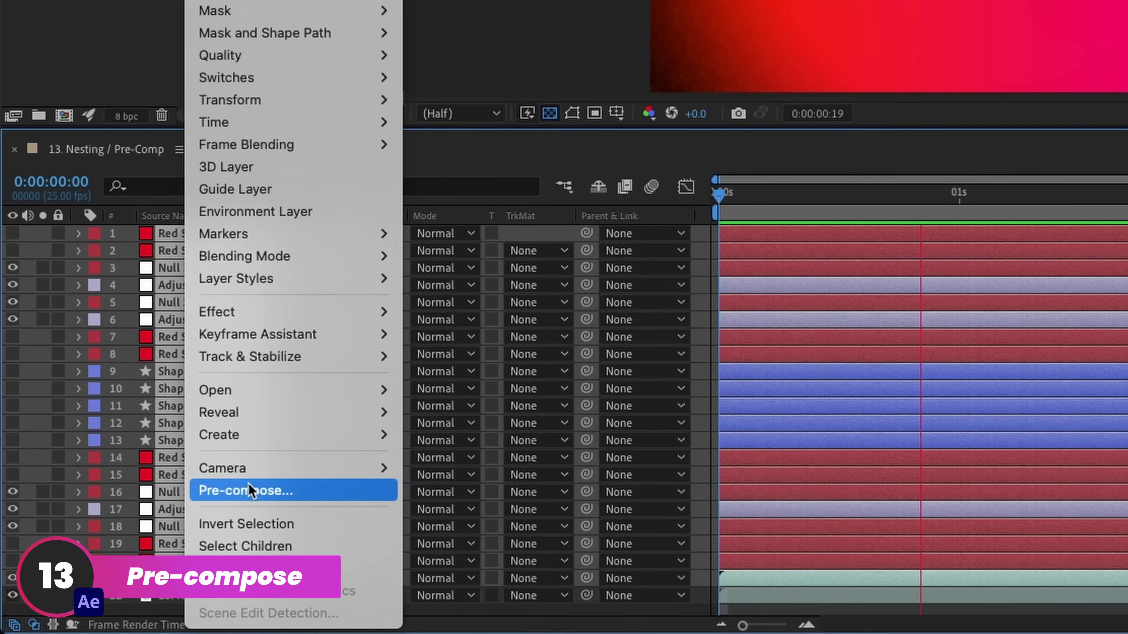
click(249, 482)
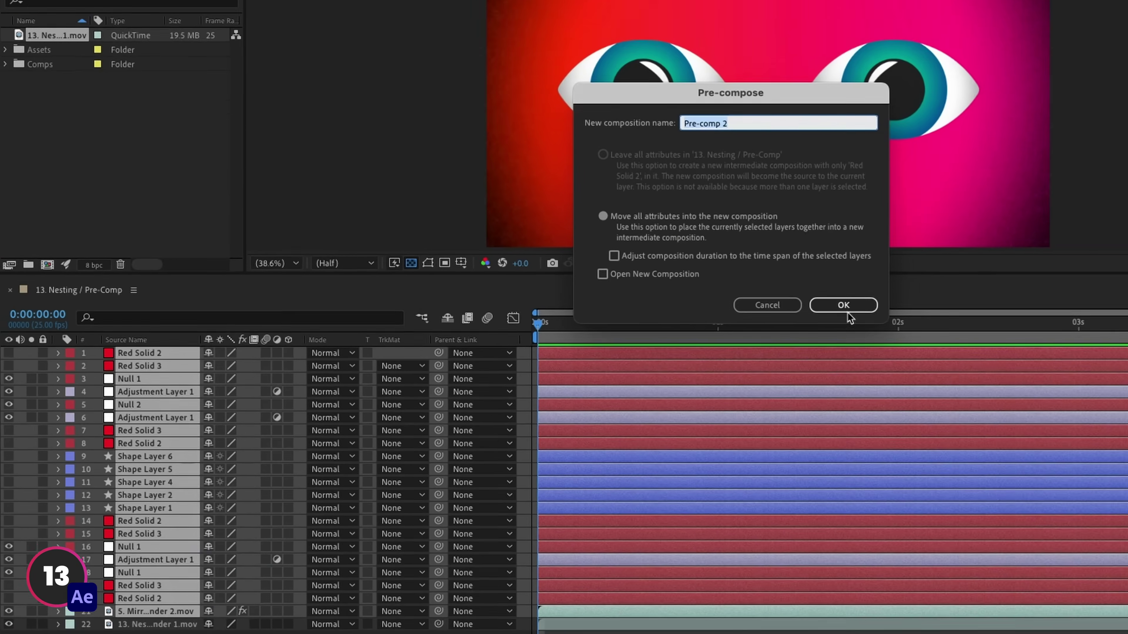
click(846, 307)
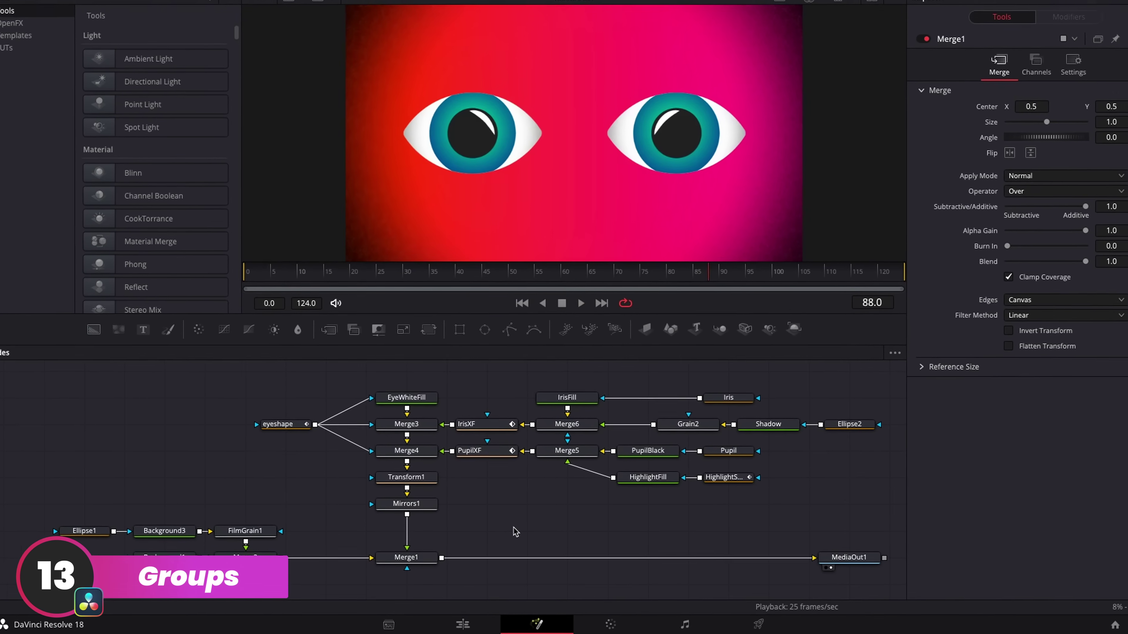
Group the selected eye nodes into Group1, then expand and collapse it to show its contents.
drag(953, 487, 232, 342)
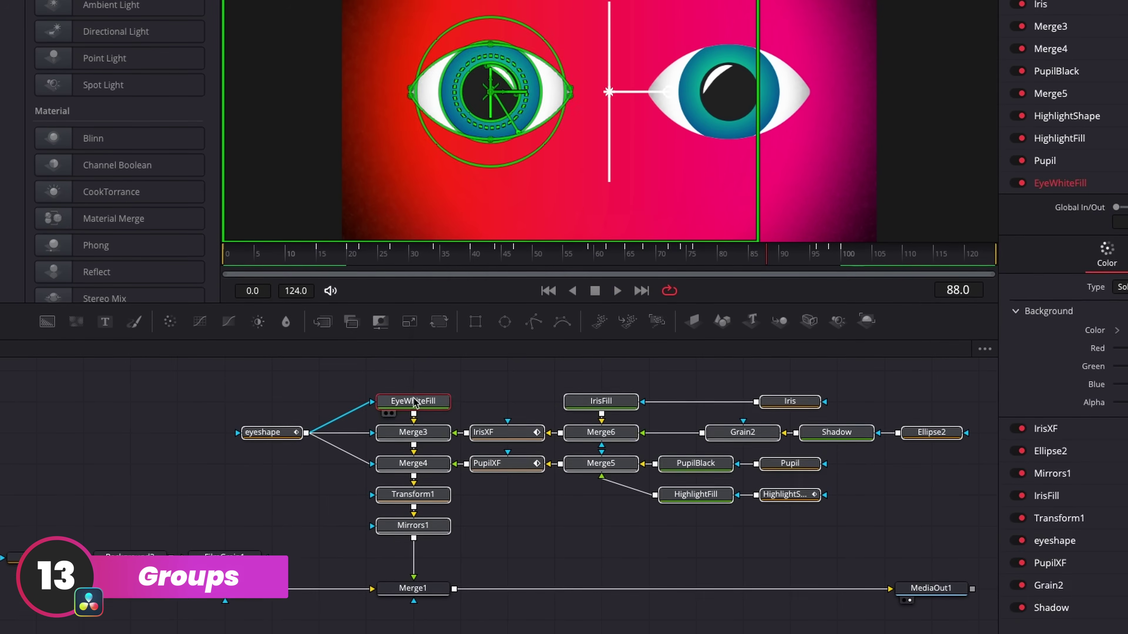
right_click(415, 359)
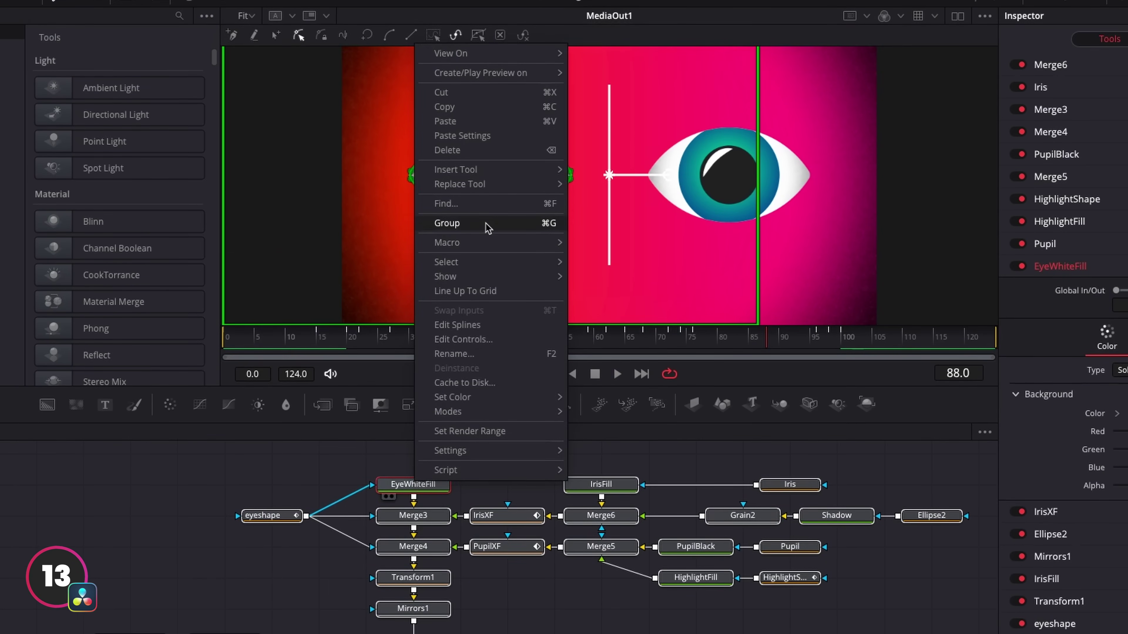
click(487, 228)
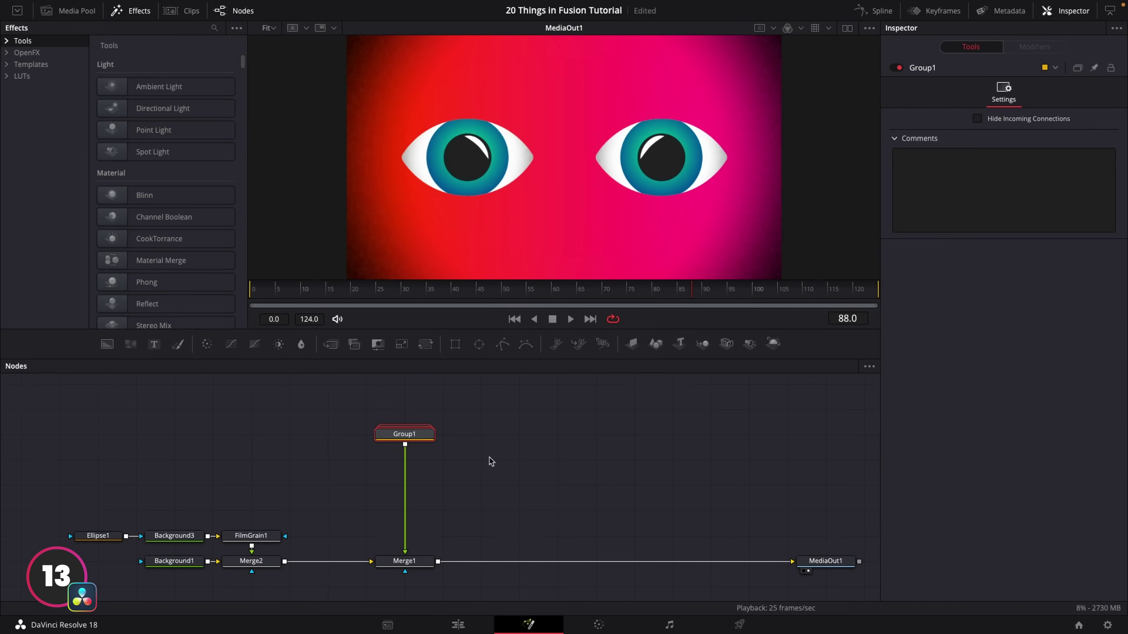
key(space)
click(429, 429)
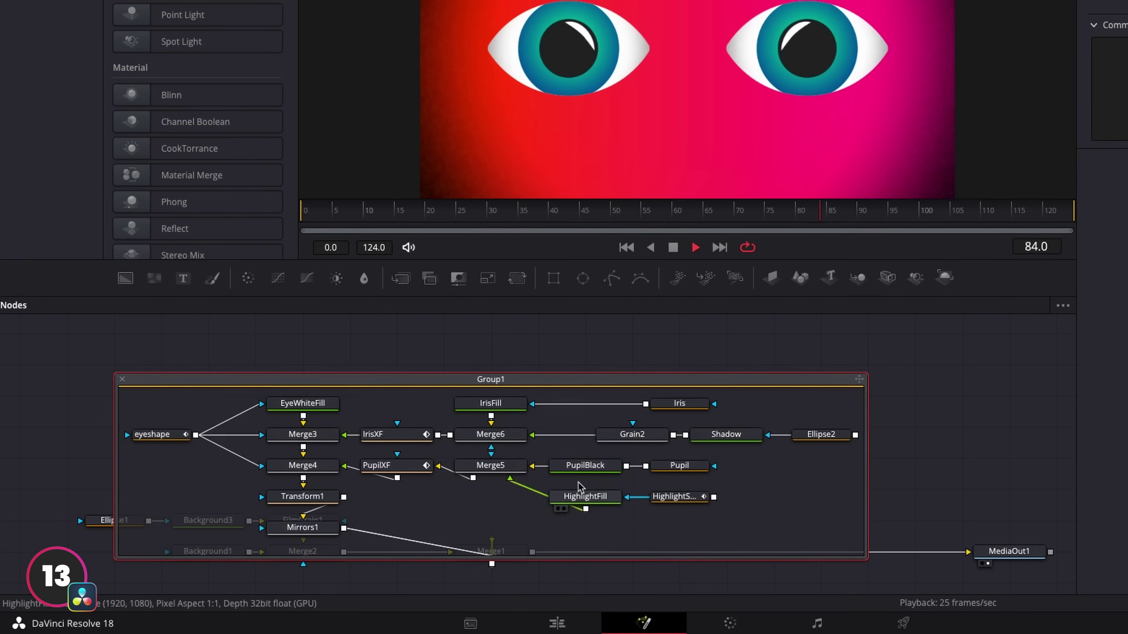
click(122, 379)
double_click(475, 411)
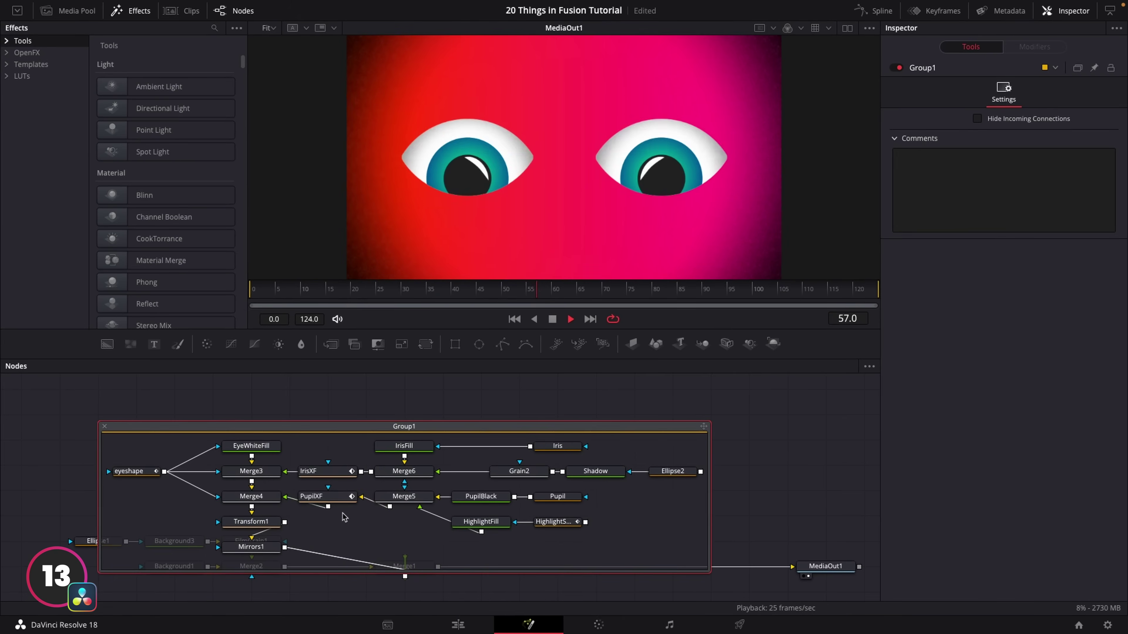
click(105, 427)
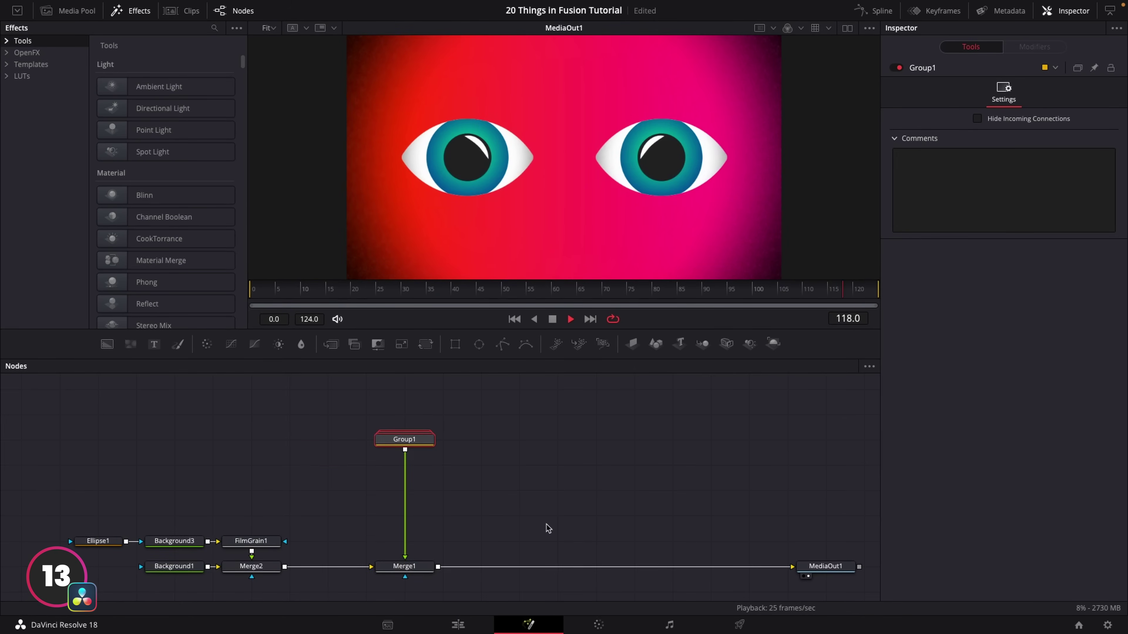
Open the Keyframes view with F7 and expand, collapse and select Group1's tracks.
key(F7)
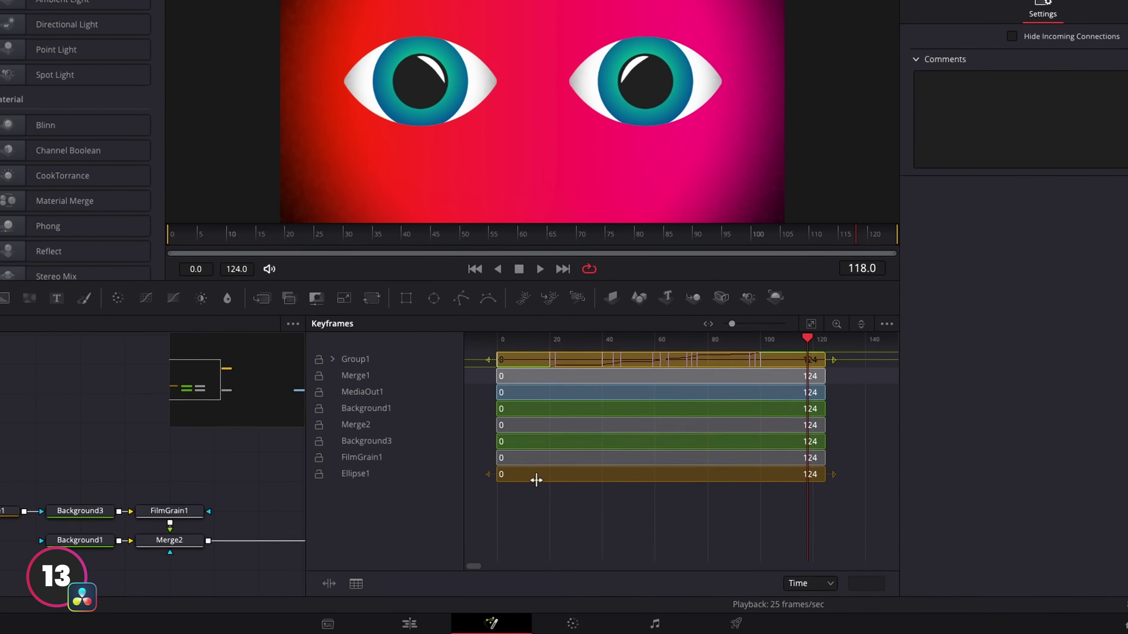
click(332, 359)
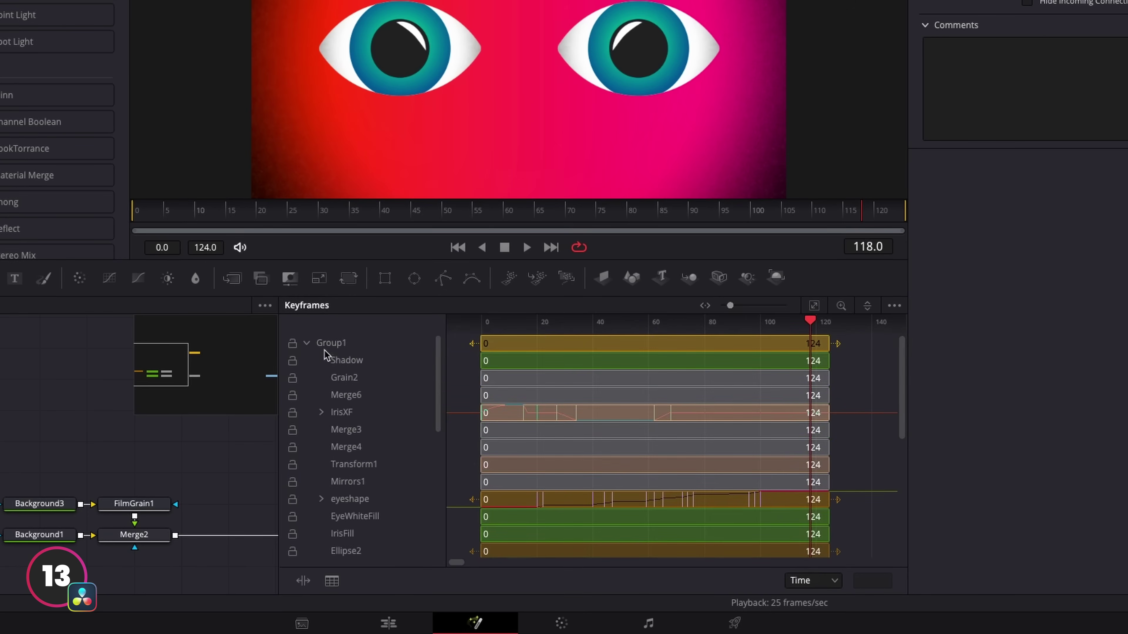
click(306, 343)
click(325, 344)
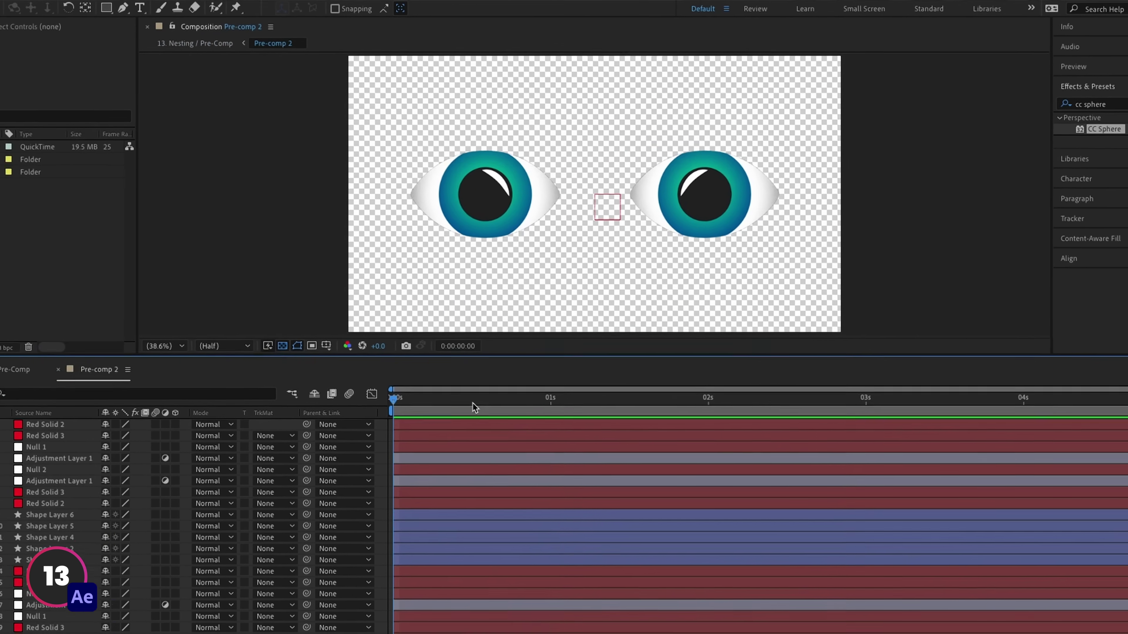
Scrub Pre-comp 2's playhead through the first second to preview the eyes over transparency.
drag(386, 433, 522, 435)
drag(647, 399, 485, 406)
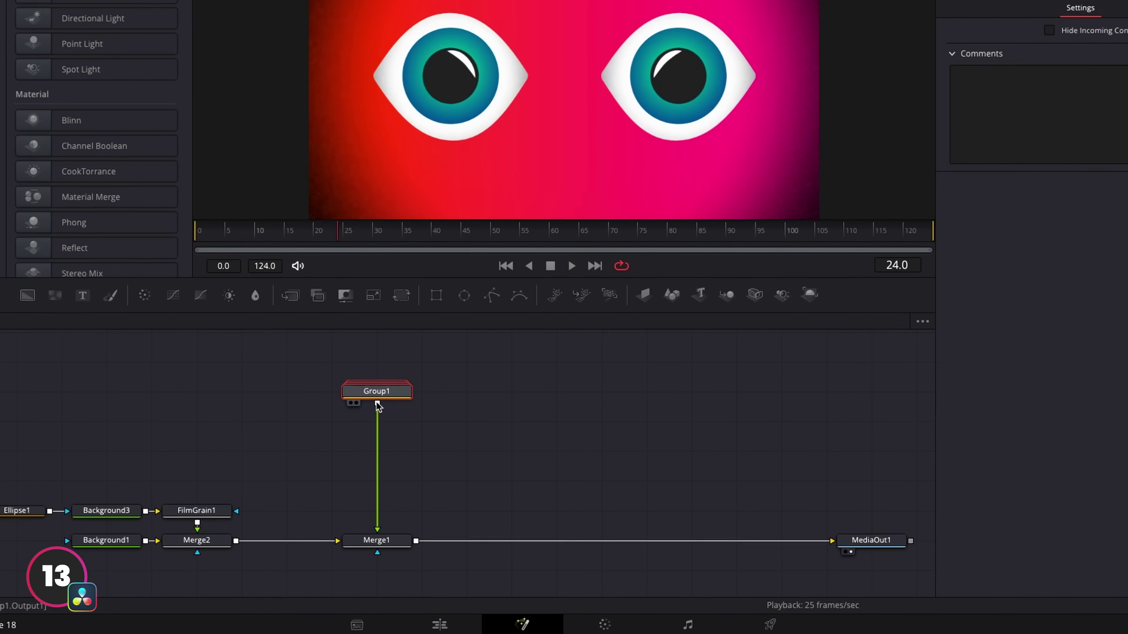
Merge Group1 twice more as 0.52-size eye pairs at Center Y 0.172 and 0.81, then play.
drag(377, 404, 482, 529)
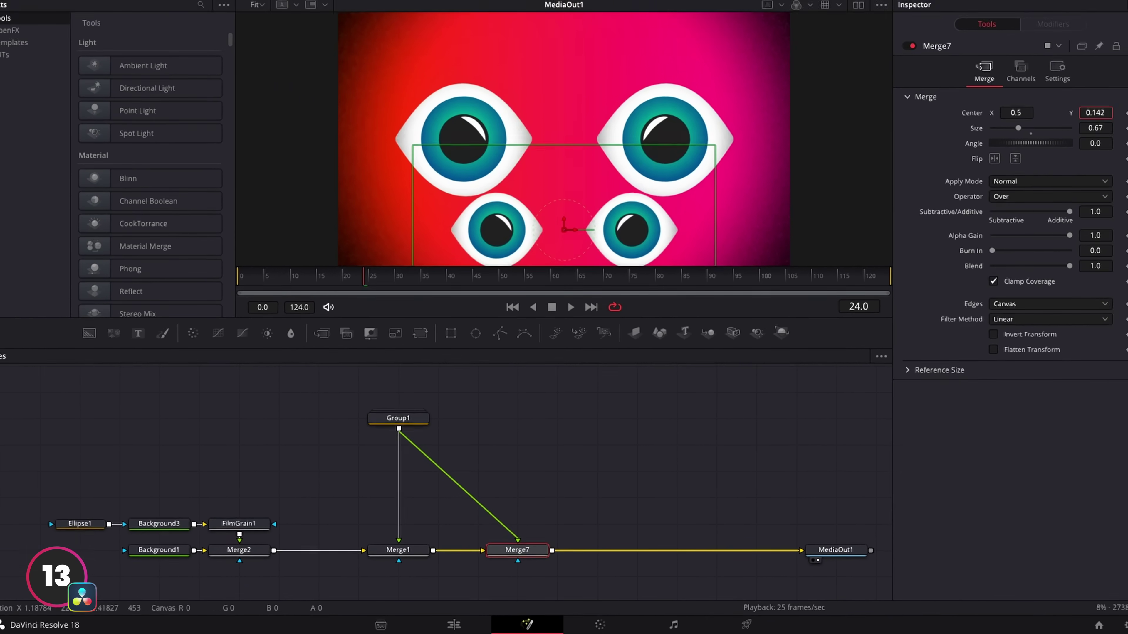
drag(398, 417, 483, 414)
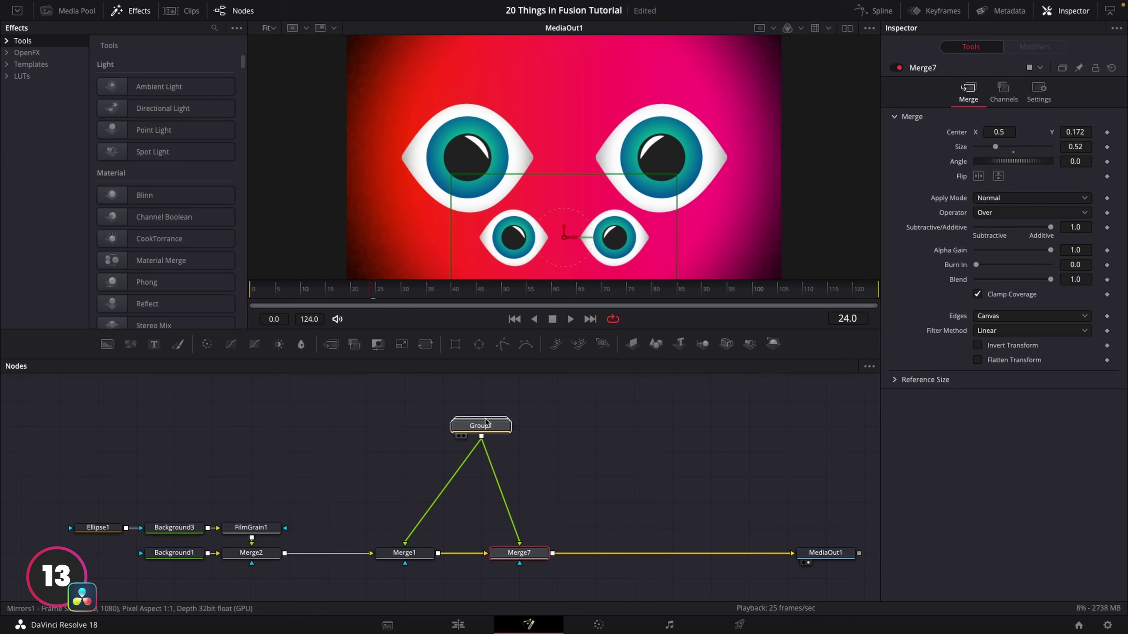
click(470, 421)
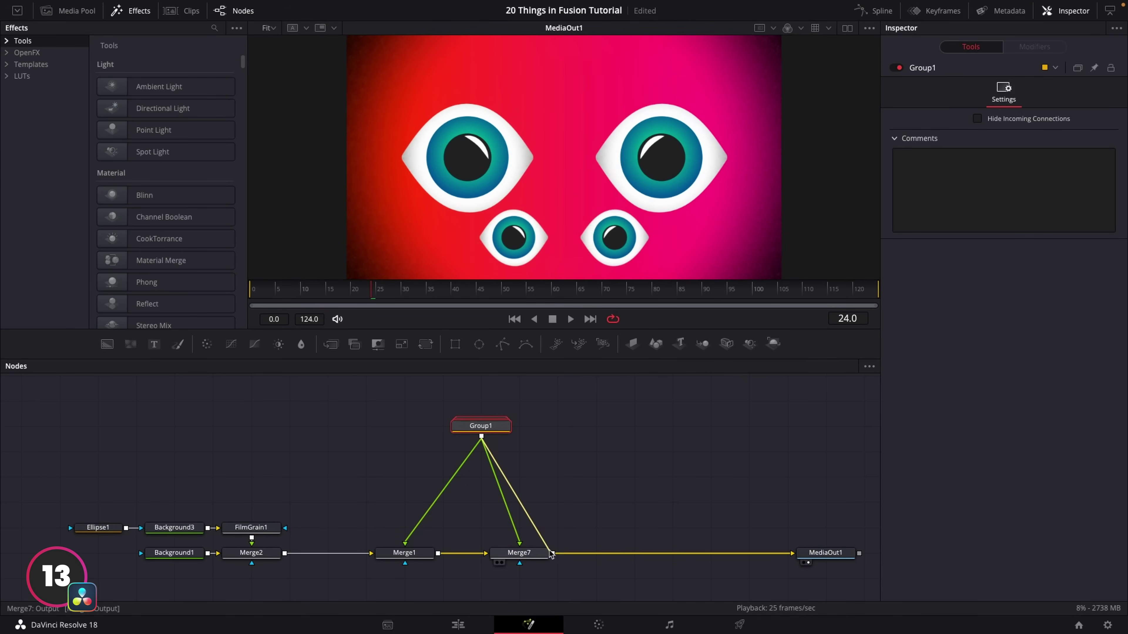
drag(551, 553, 550, 553)
text(0.81)
key(Return)
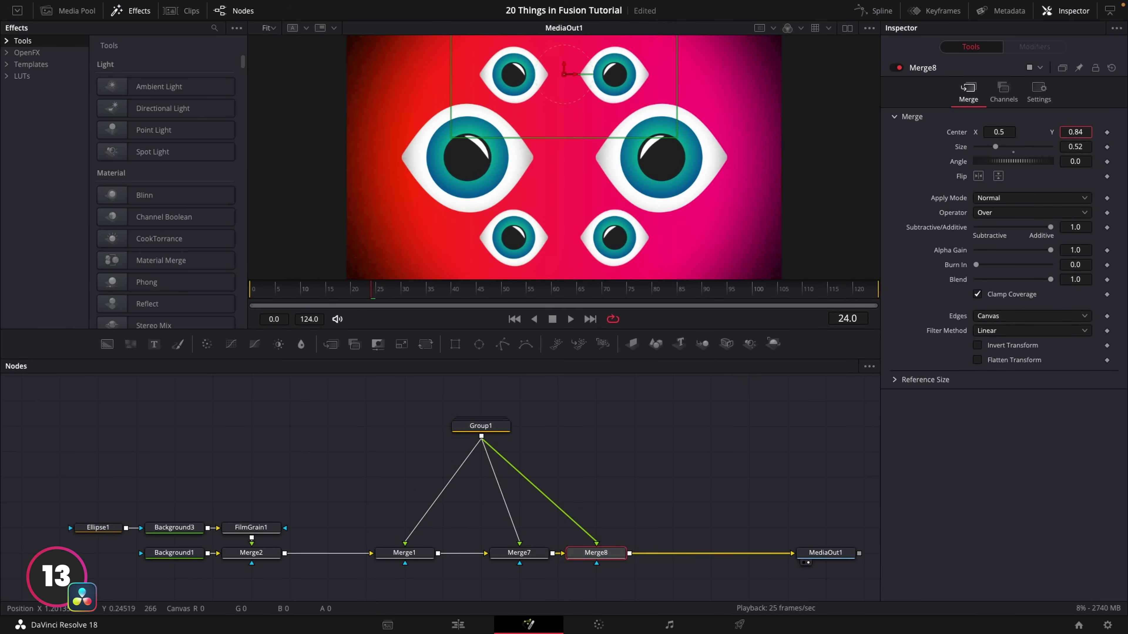
key(space)
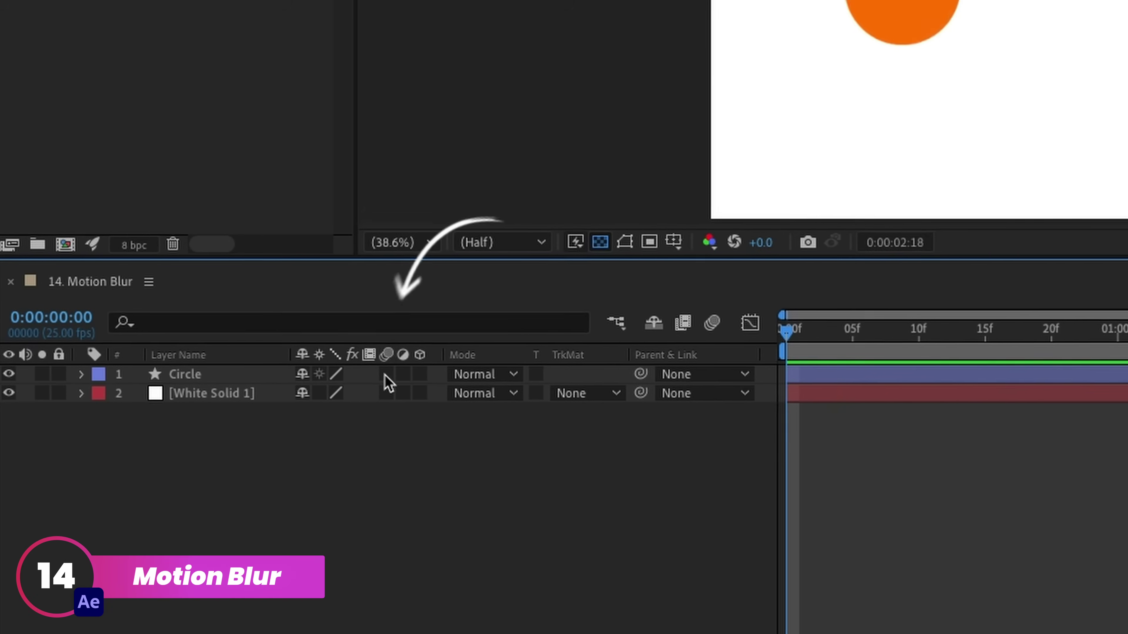
Switch on Motion Blur for the moving orange Circle layer.
click(411, 368)
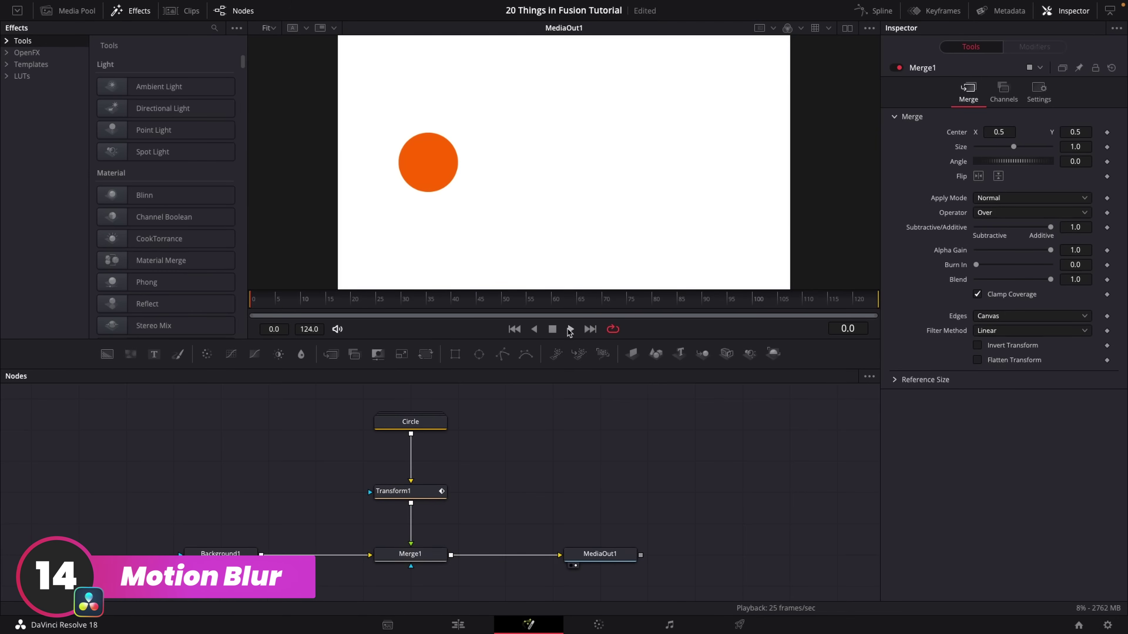
Check Motion Blur in Transform1's Settings so the moving orange circle smears.
click(569, 328)
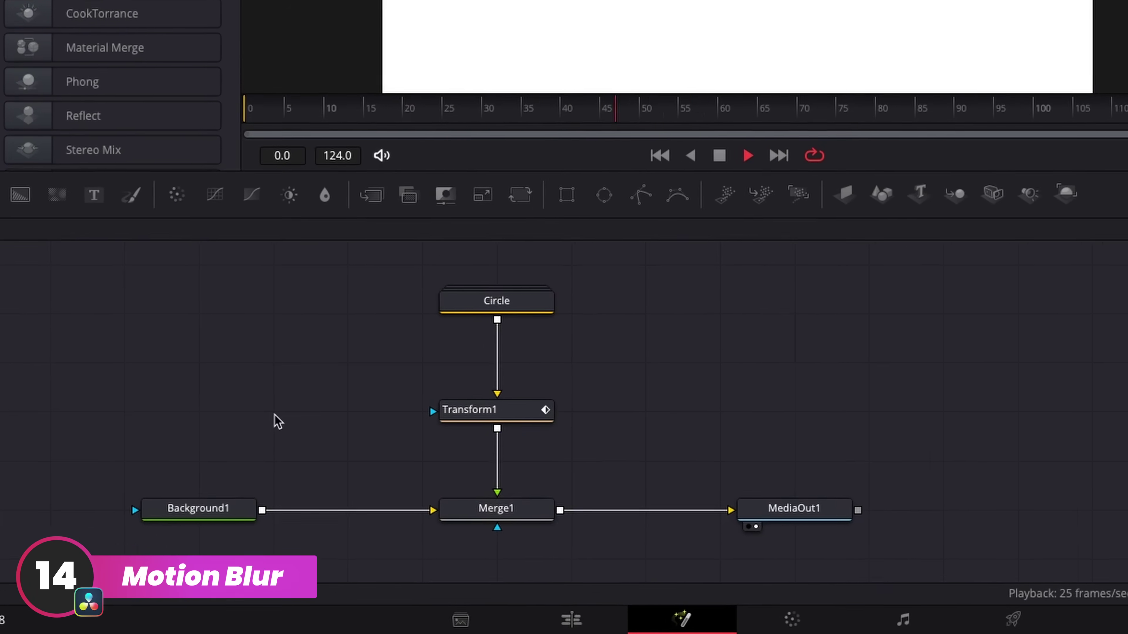
click(510, 415)
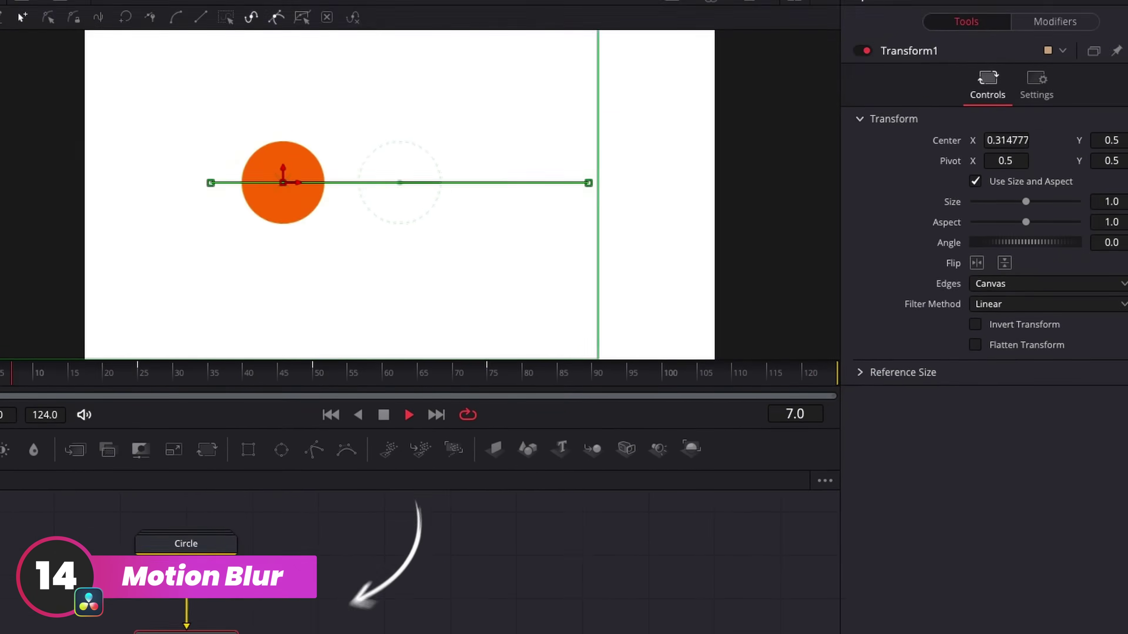
click(1036, 83)
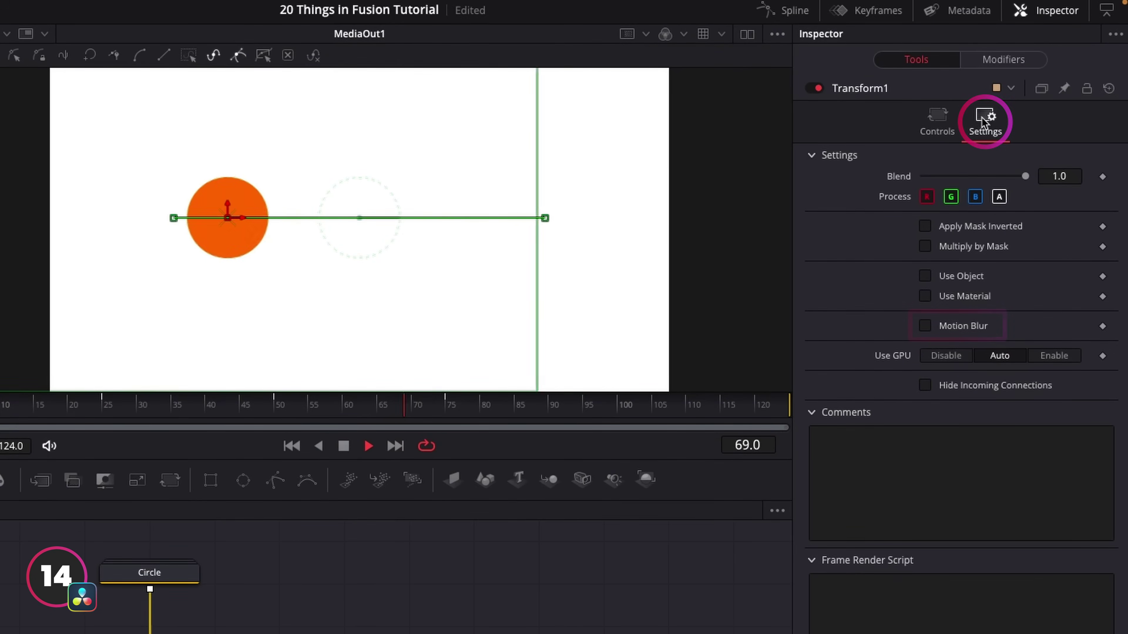
click(926, 326)
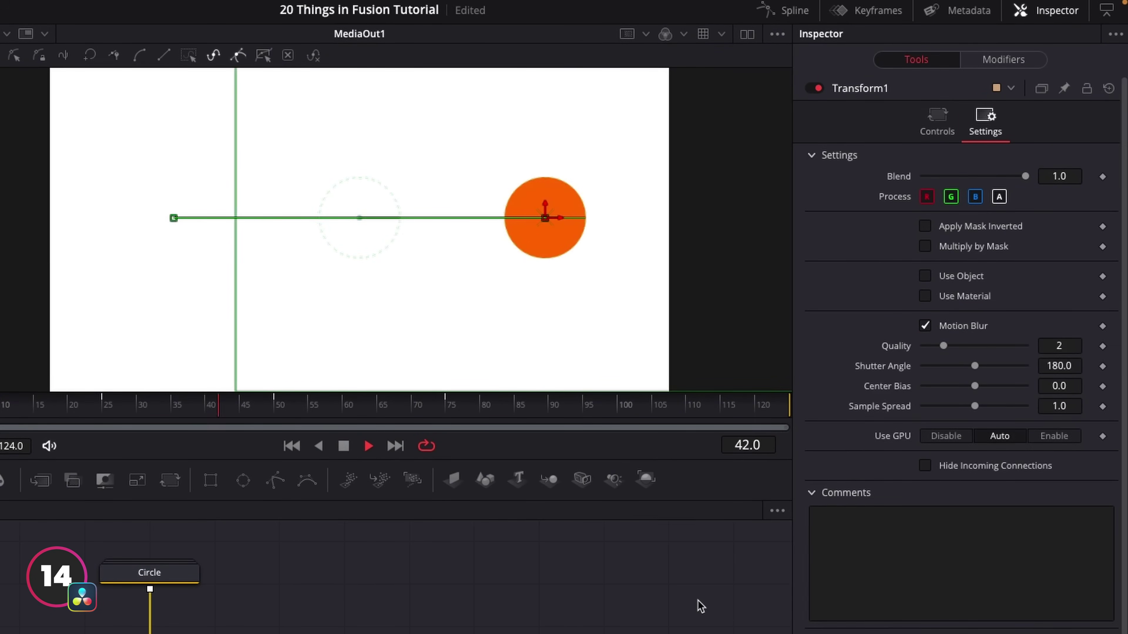
click(503, 598)
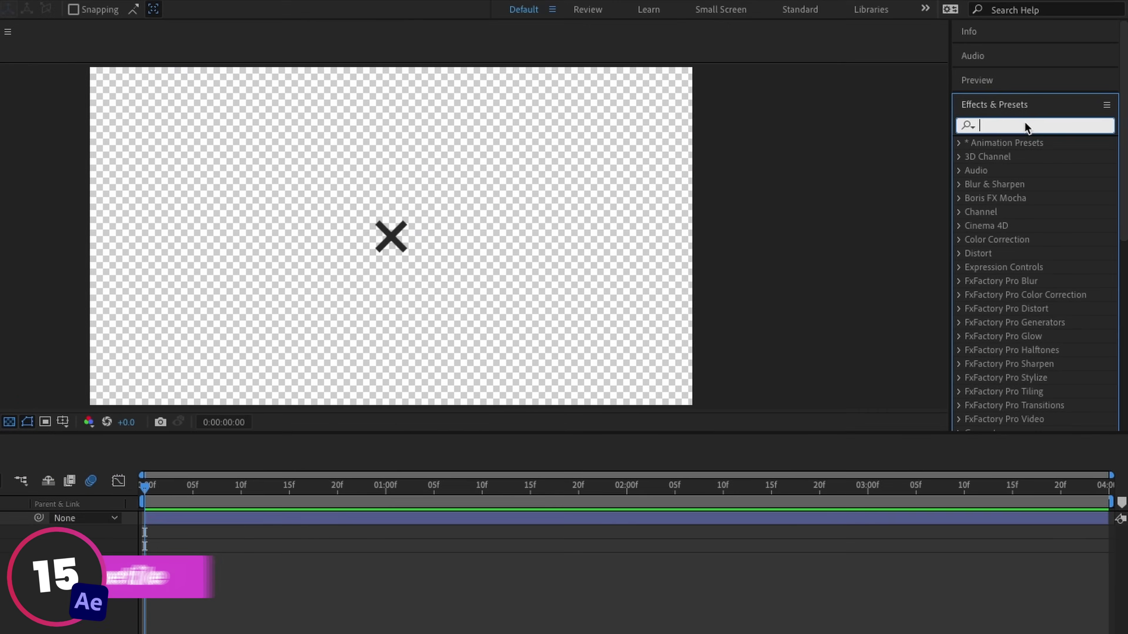
Apply CC RepeTile to Cross Outlines and expand it right and up to fill the frame.
text(cc repe)
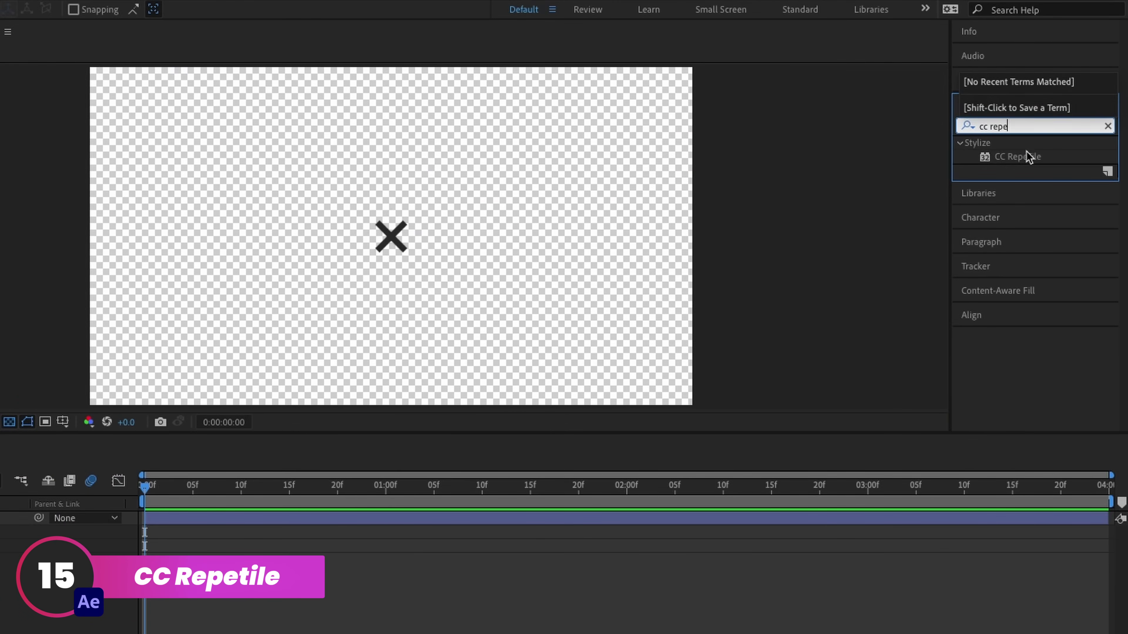
drag(1025, 156, 174, 489)
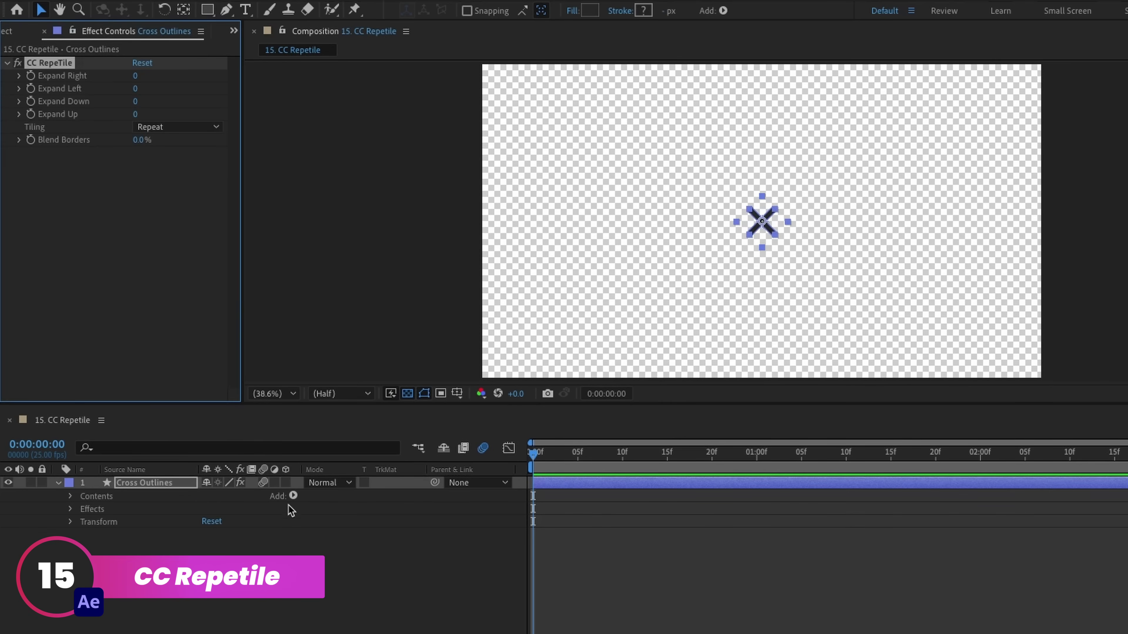
drag(135, 76, 487, 135)
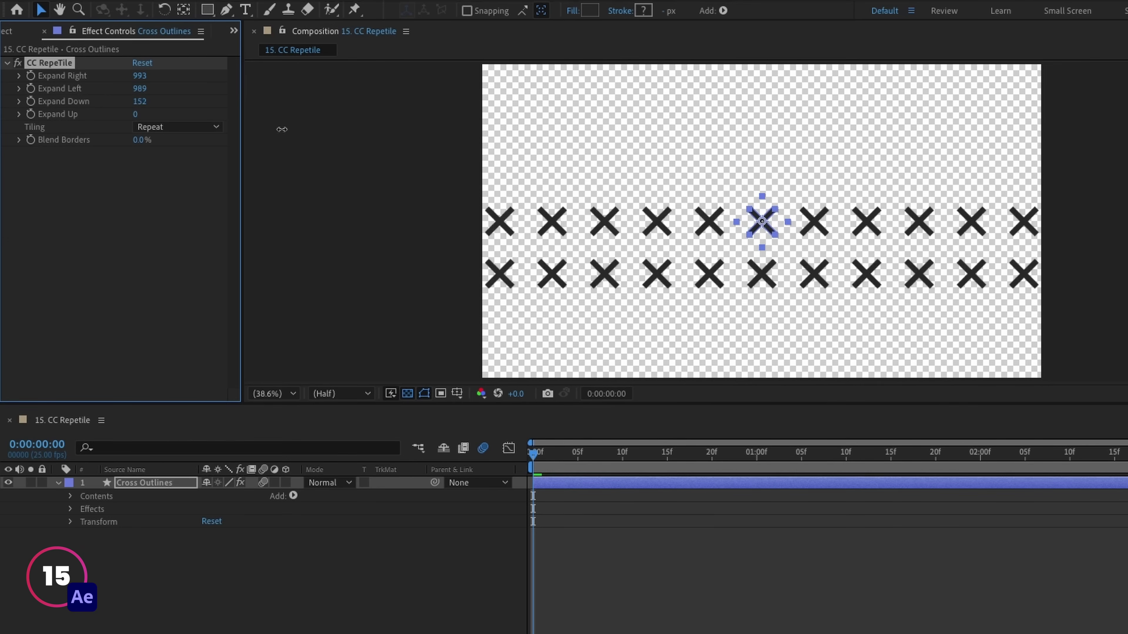
drag(138, 113, 512, 123)
click(453, 619)
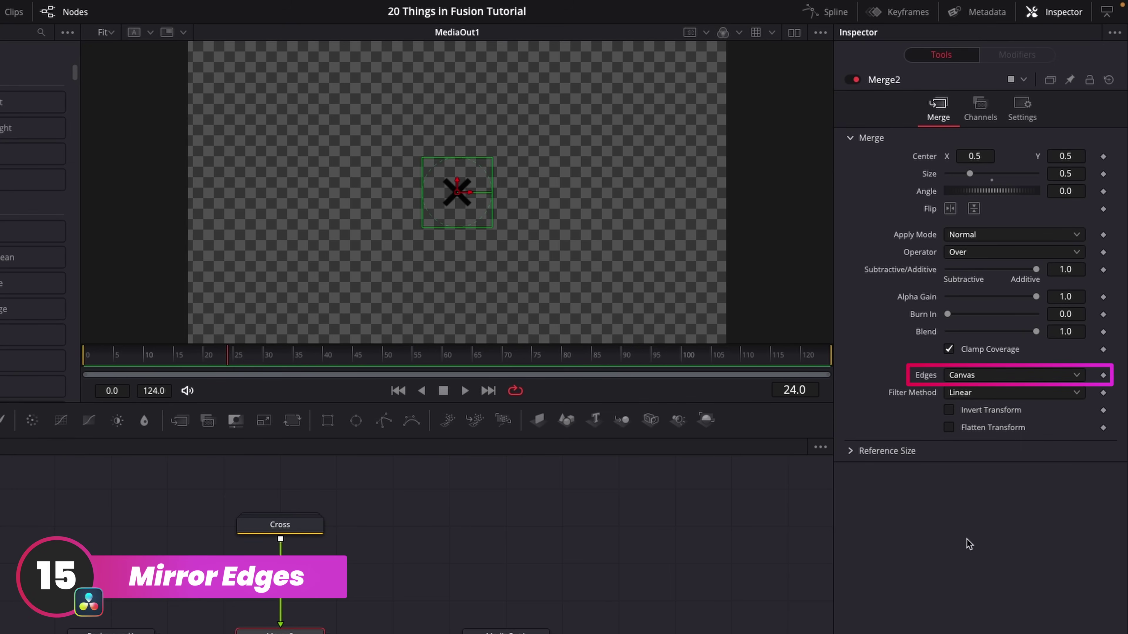
Set Merge2's Edges to Mirror and insert a Transform after Cross rotated to 33.9 degrees.
click(993, 378)
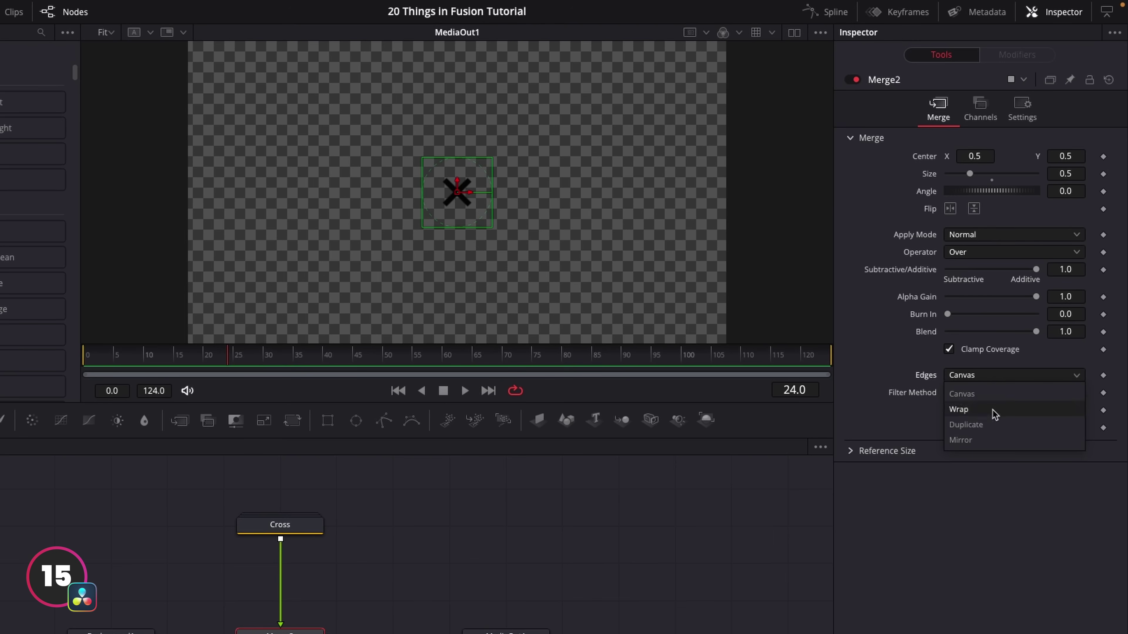
click(983, 434)
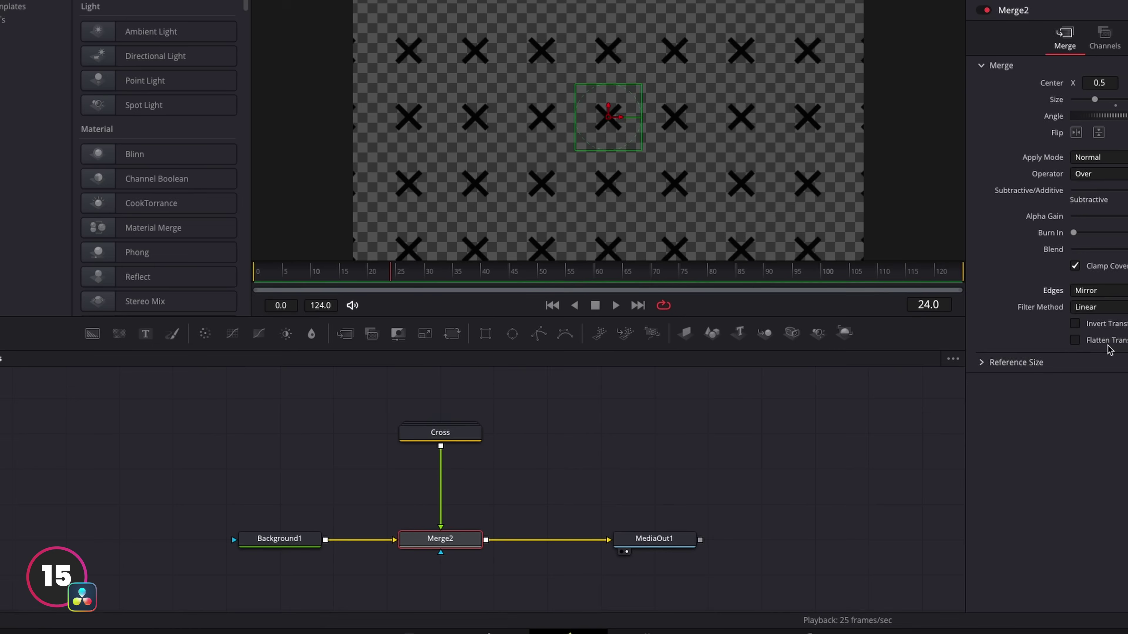
click(401, 454)
drag(469, 326, 475, 482)
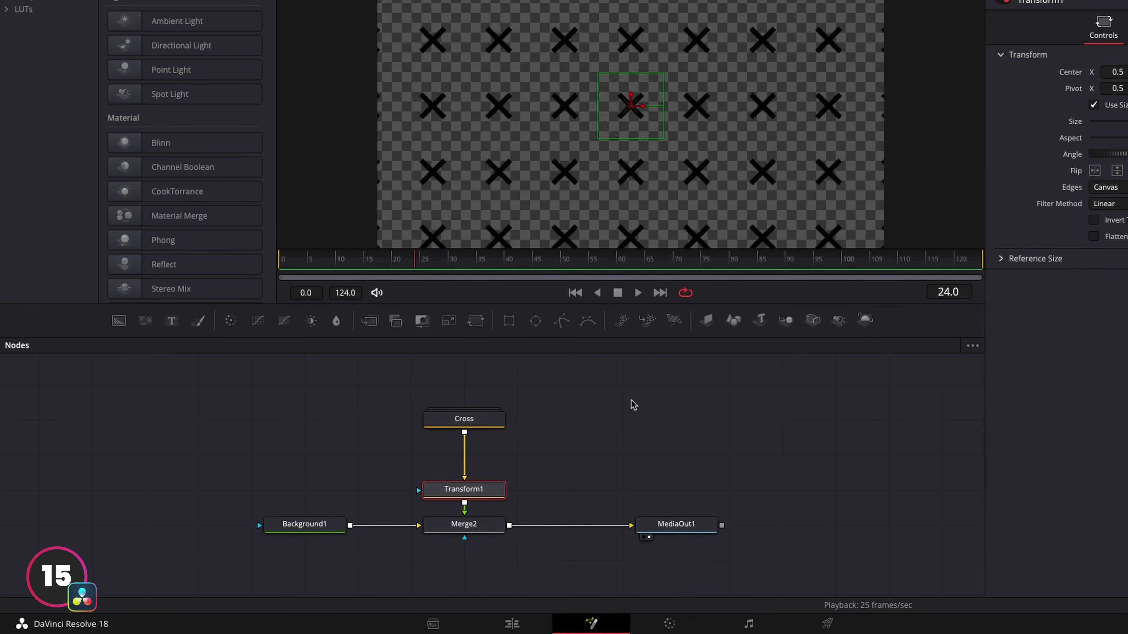
mouse_move(1027, 216)
mouse_down()
mouse_move(1050, 222)
mouse_move(1025, 216)
mouse_move(1035, 223)
mouse_up()
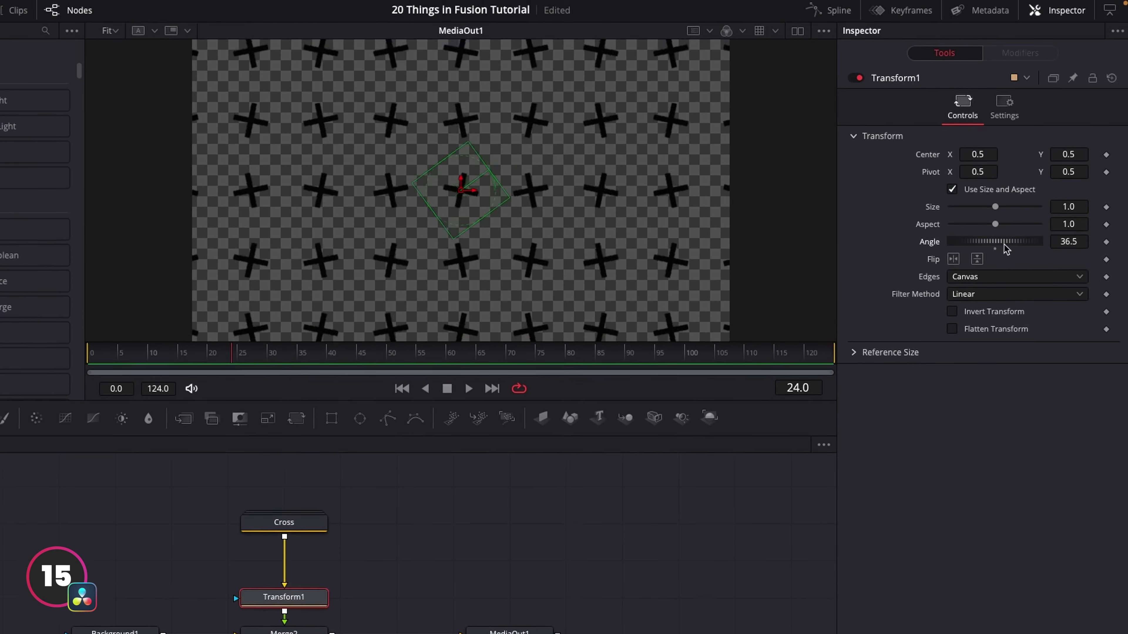
click(377, 533)
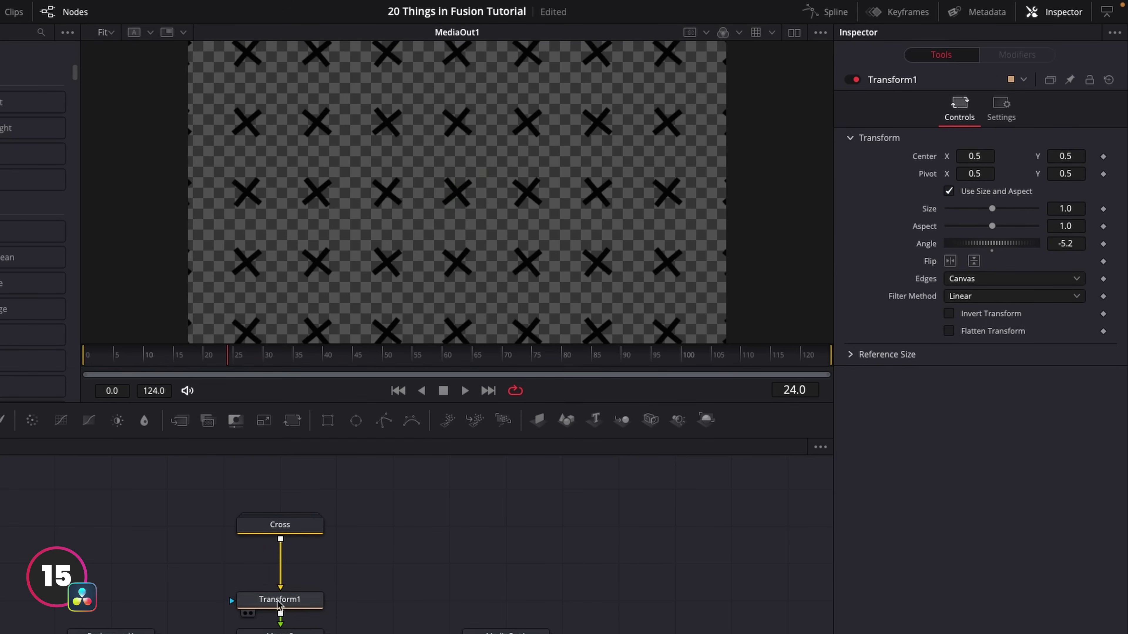
drag(983, 251, 994, 247)
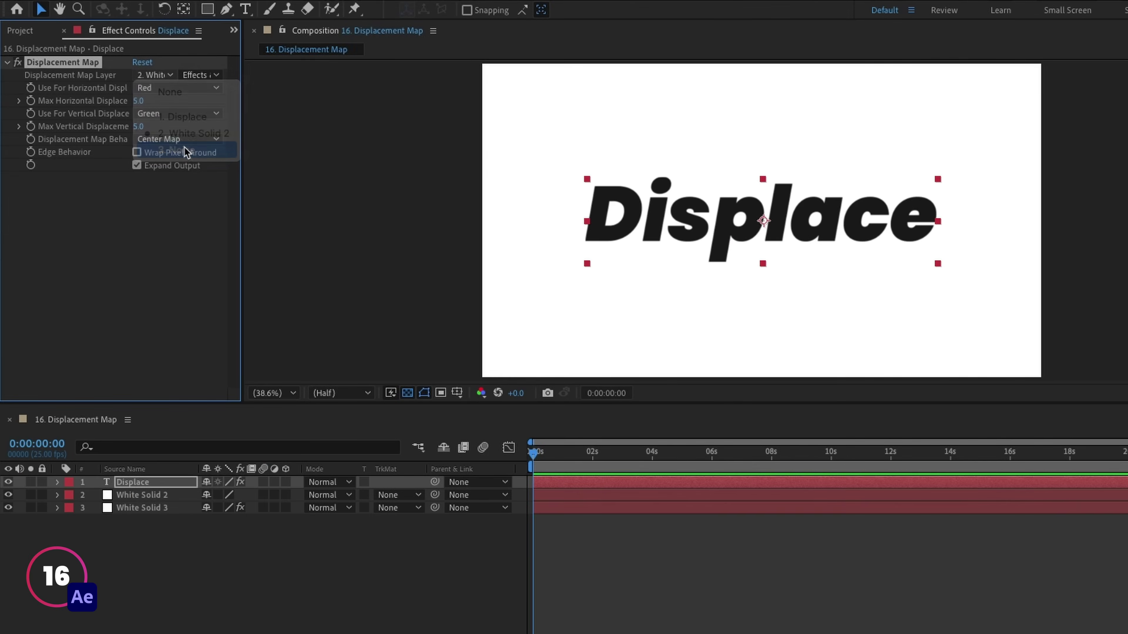
Use 3. Noise as the Displacement Map Layer with Max Vertical displacement at -160.
click(184, 151)
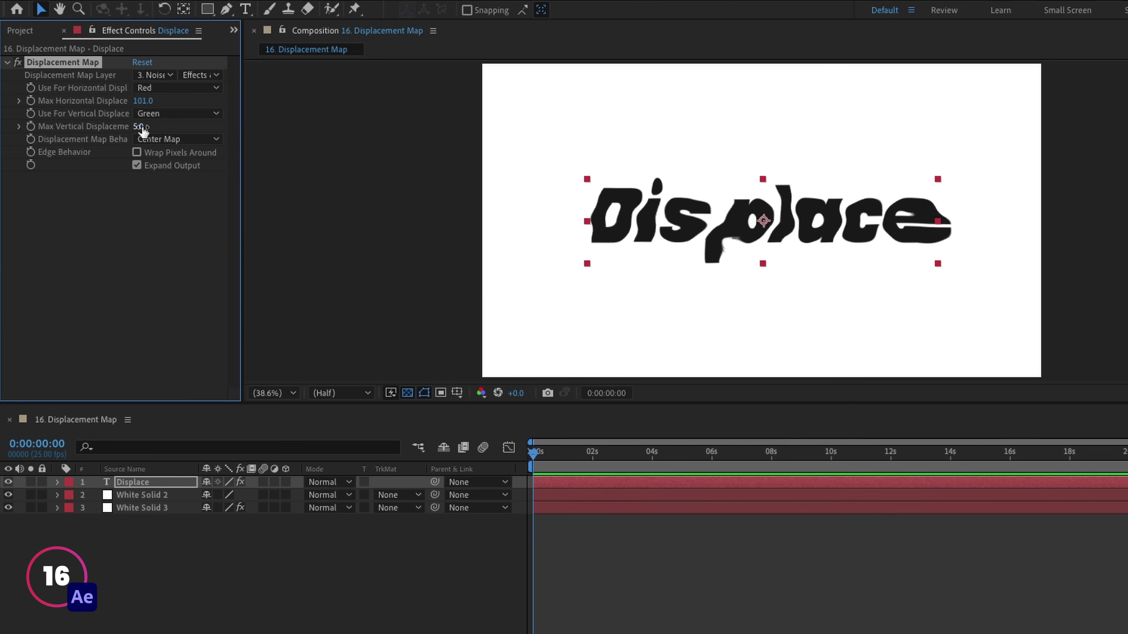
drag(164, 135, 21, 135)
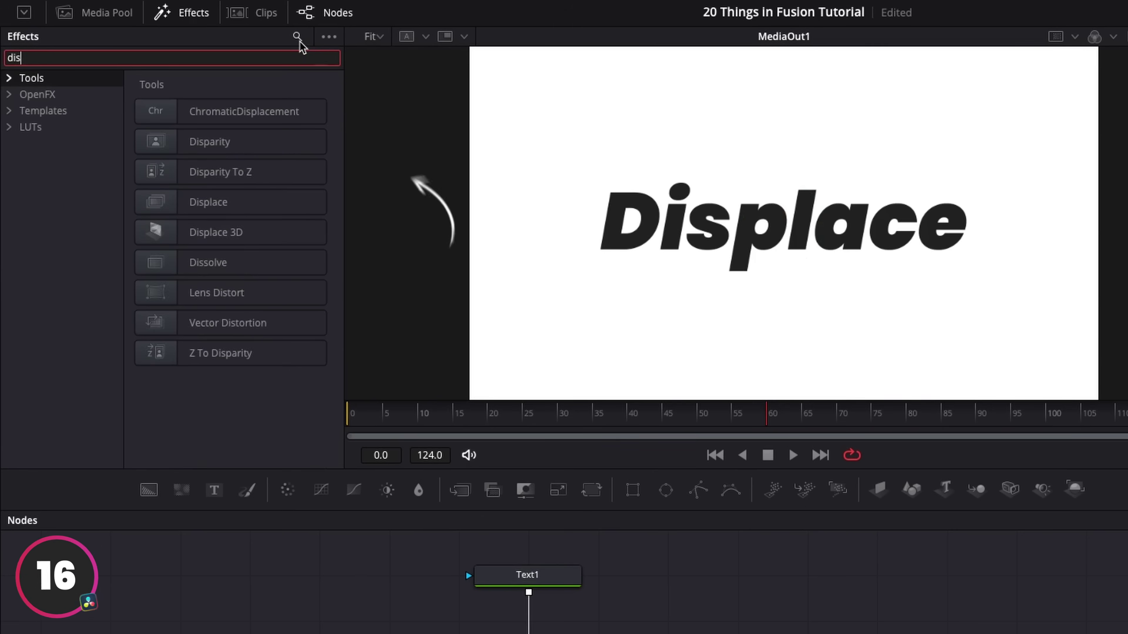
text(place)
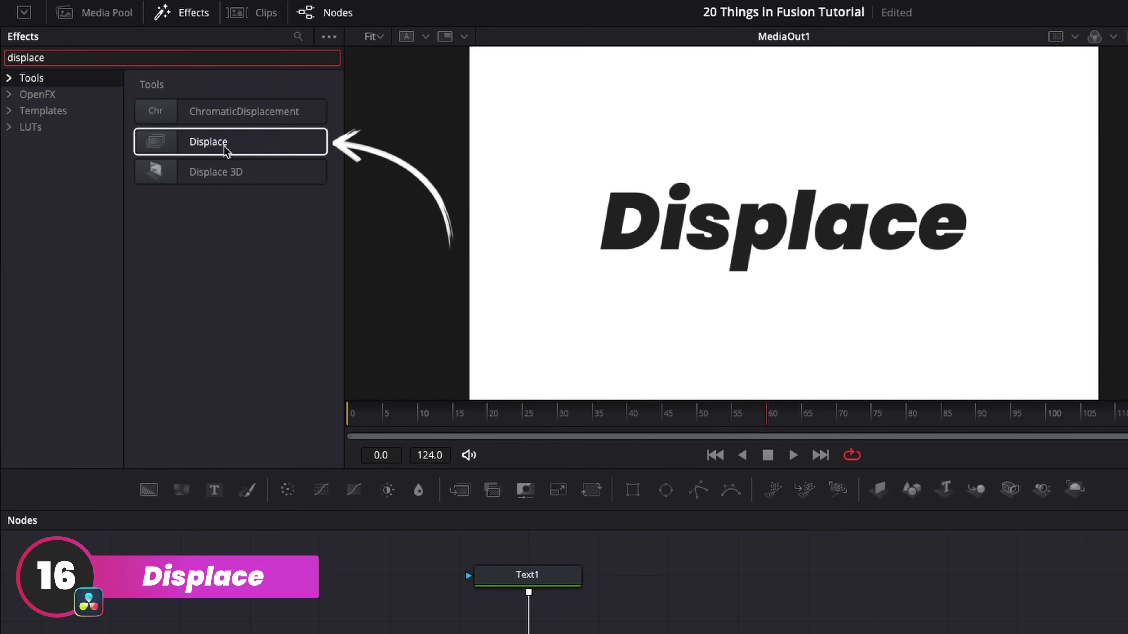
Insert a Displace node between Text1 and Merge1.
drag(227, 151, 447, 633)
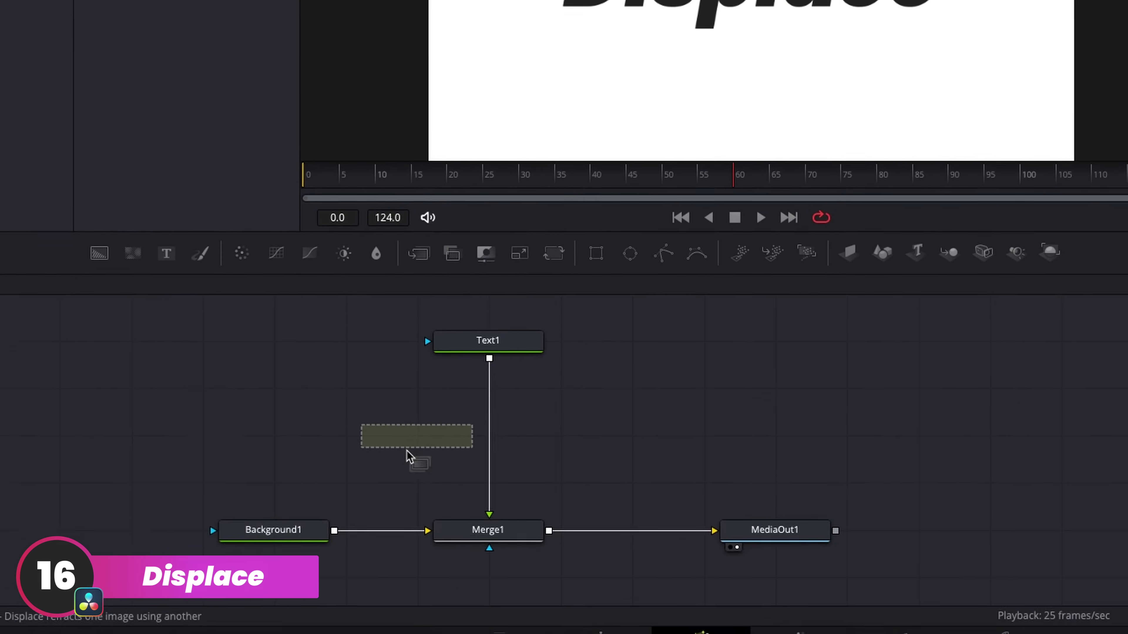
drag(406, 451, 492, 439)
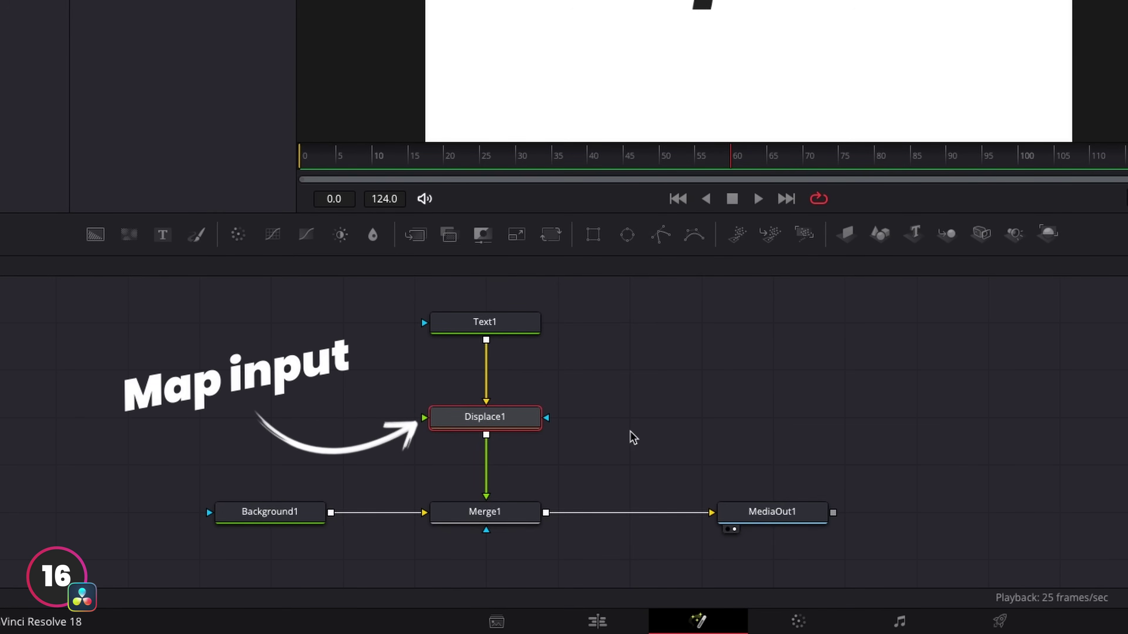
click(616, 434)
Drive Displace1 with FastNoise at contrast 2.59, adjusting X offset and Y Refraction to 0.022.
drag(129, 234, 444, 425)
key(1)
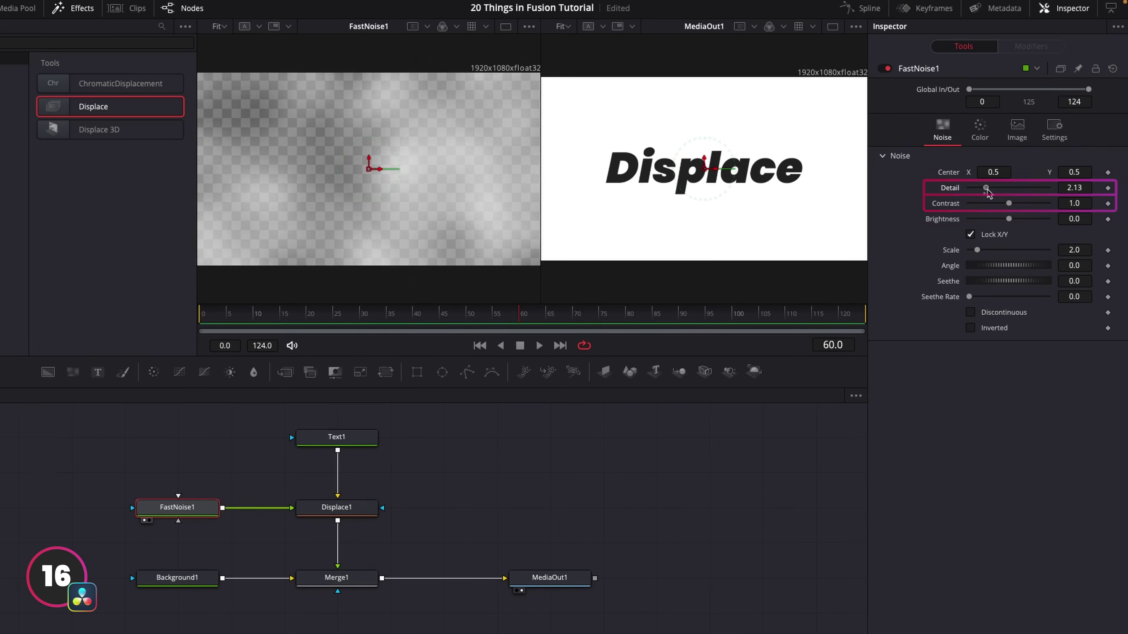
drag(1016, 208, 1024, 209)
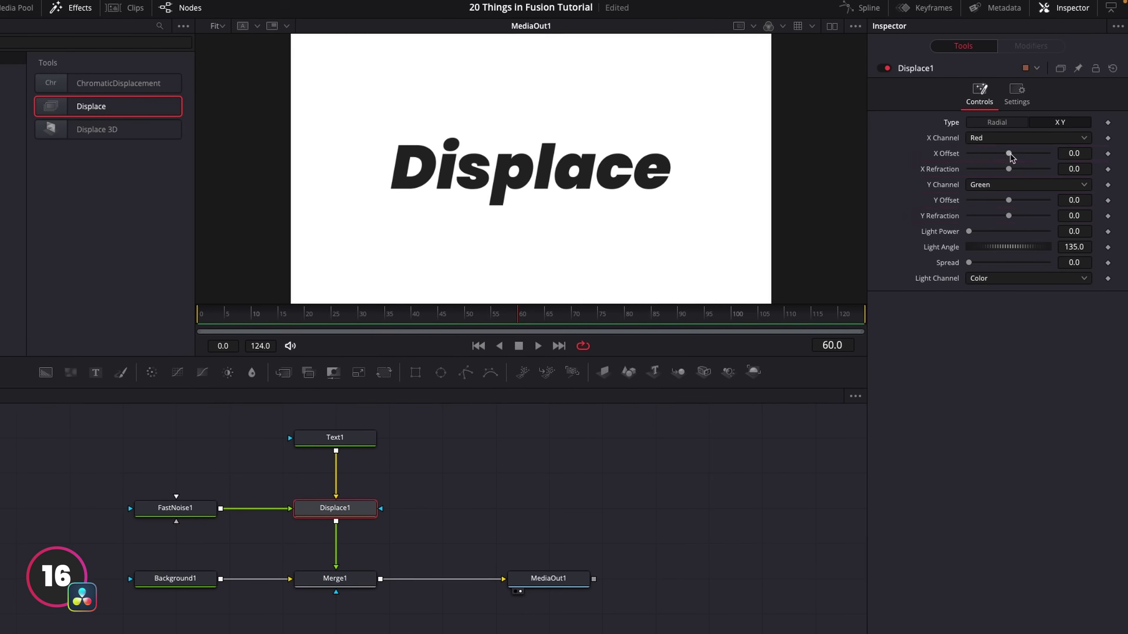
mouse_move(1007, 153)
mouse_down()
mouse_move(1031, 164)
mouse_move(1016, 158)
mouse_move(1011, 170)
mouse_up()
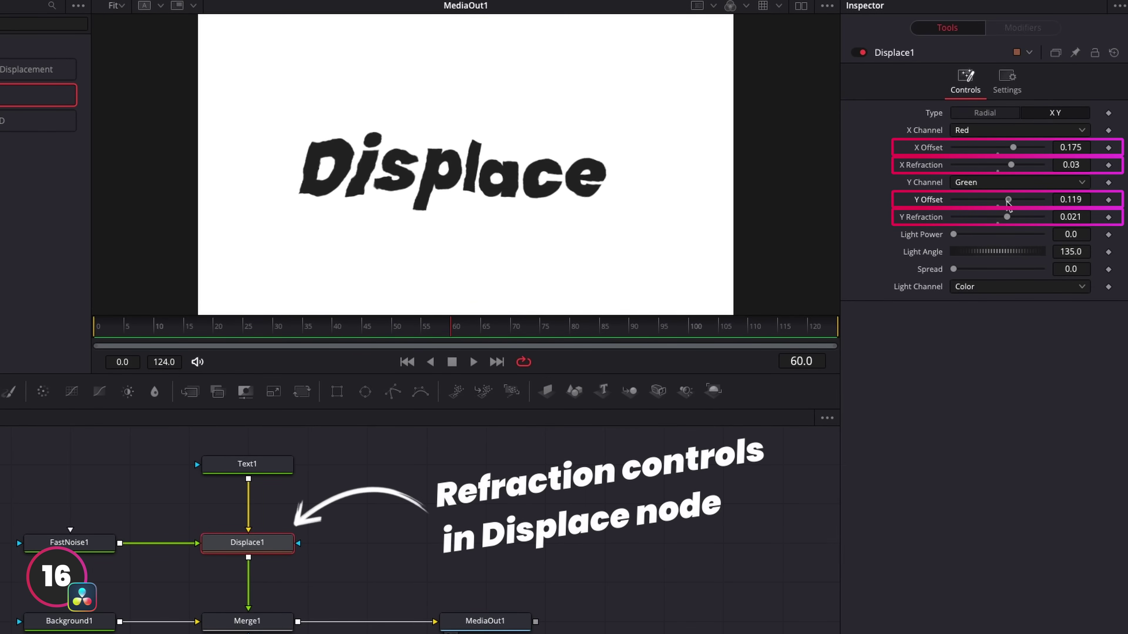
drag(992, 222, 1007, 224)
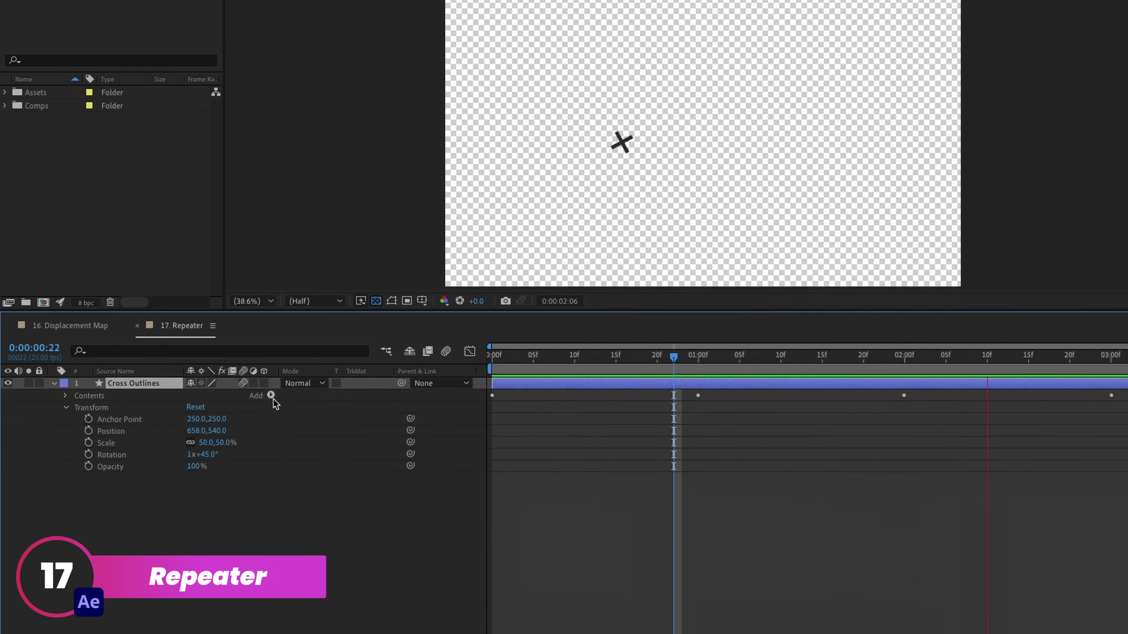
Add a Repeater to the Cross Outlines contents and play the three offset crosses.
click(249, 421)
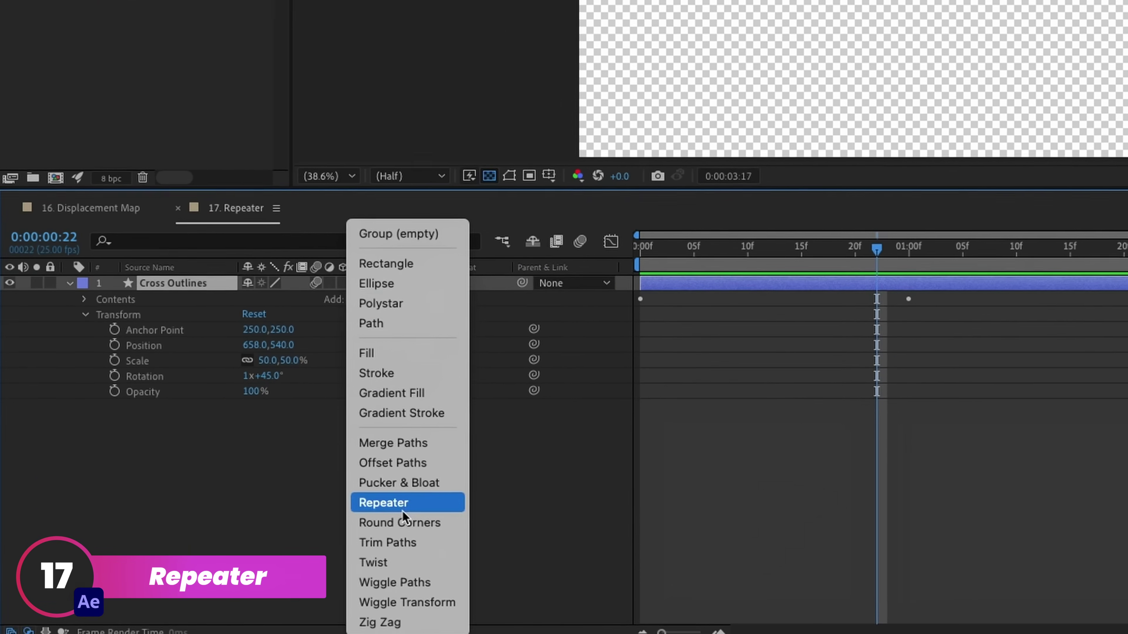
click(401, 504)
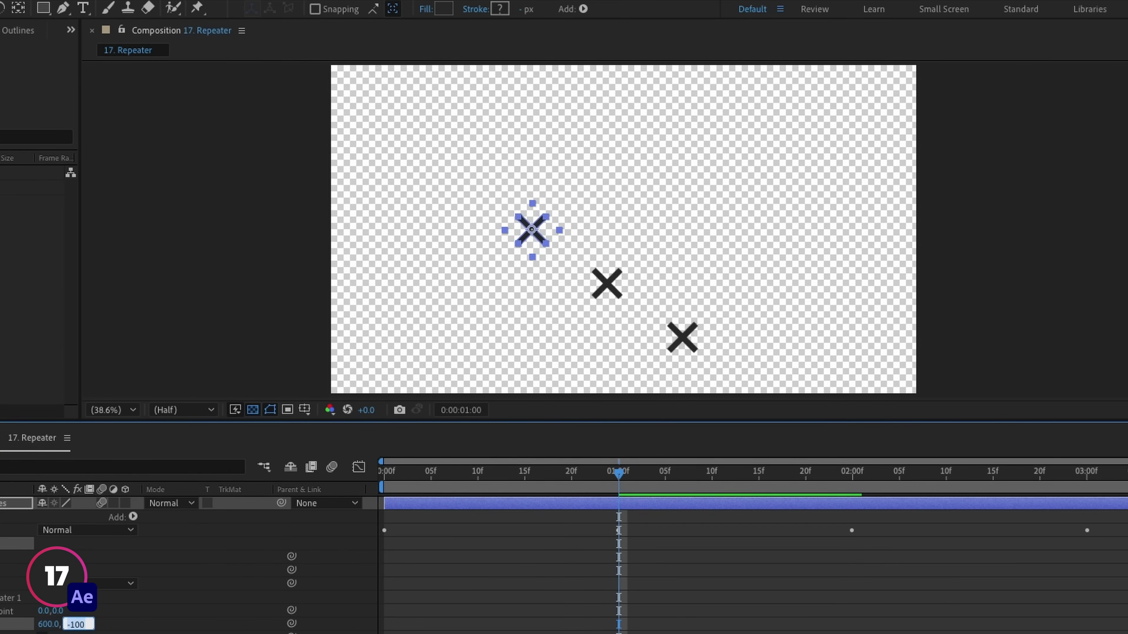
key(space)
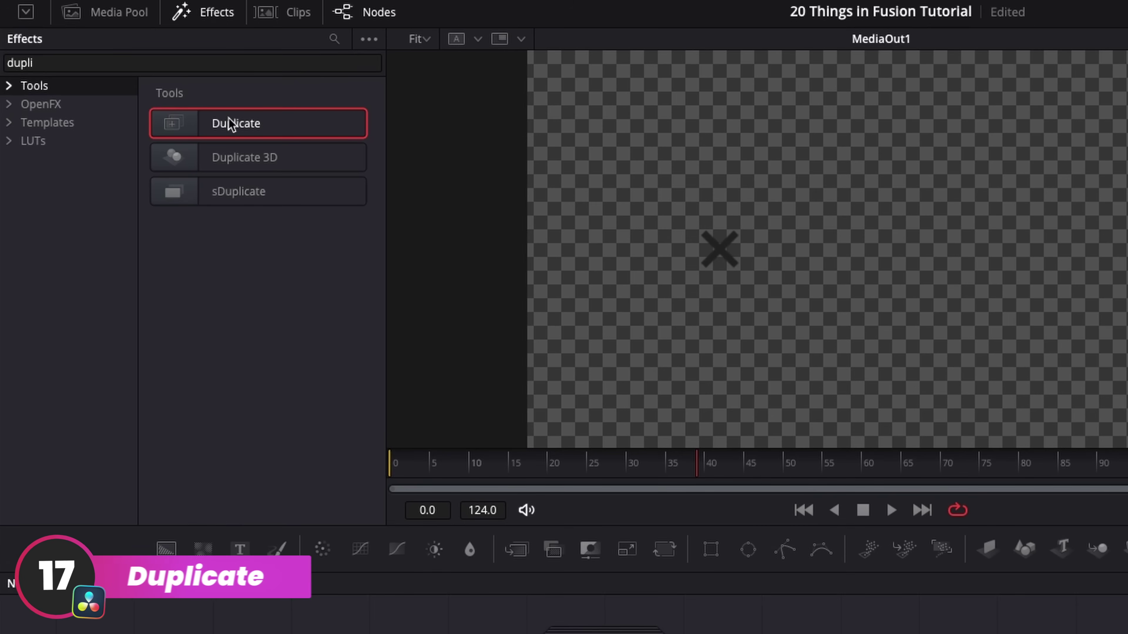
Insert Duplicate between Merge2 and MediaOut1 with 3 copies and Center X 0.721.
drag(320, 133, 879, 633)
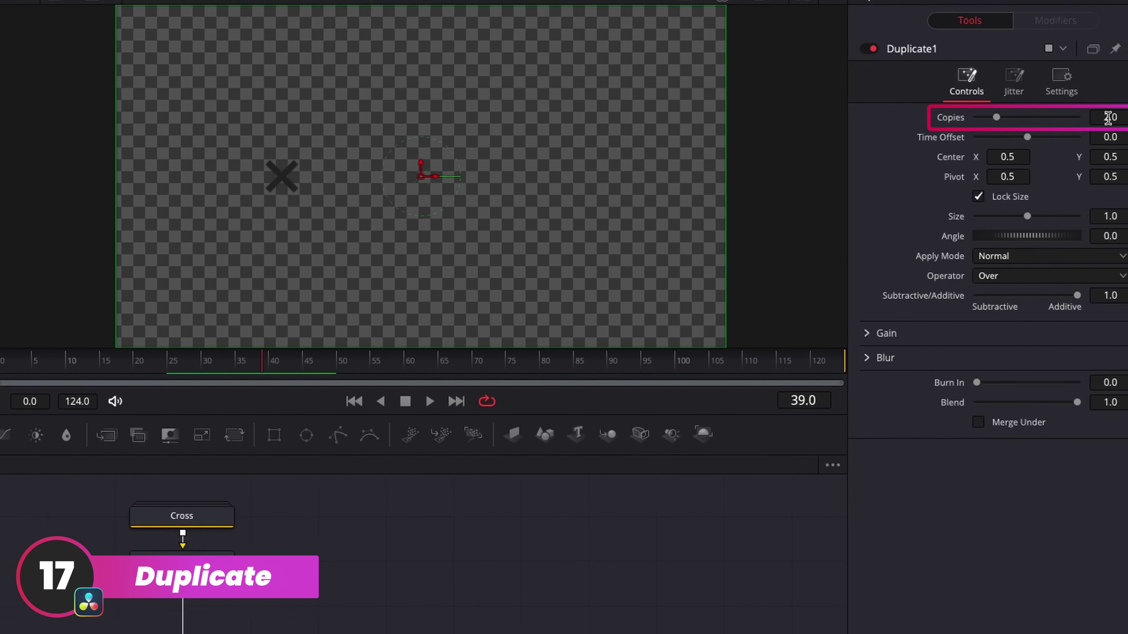
click(1108, 118)
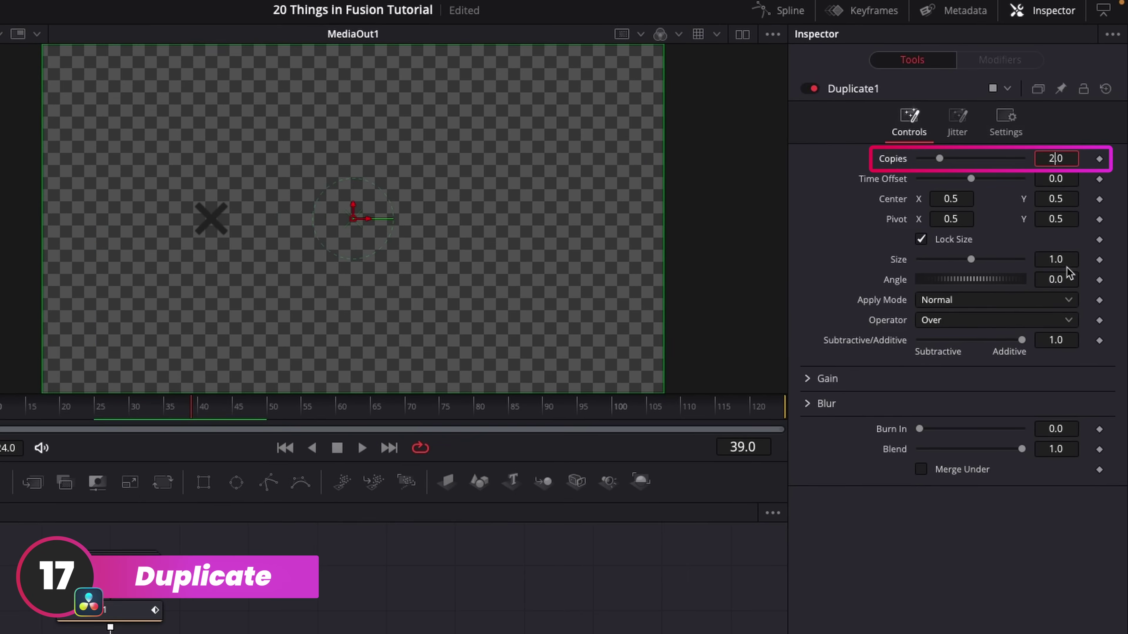
key(BackSpace)
text(3)
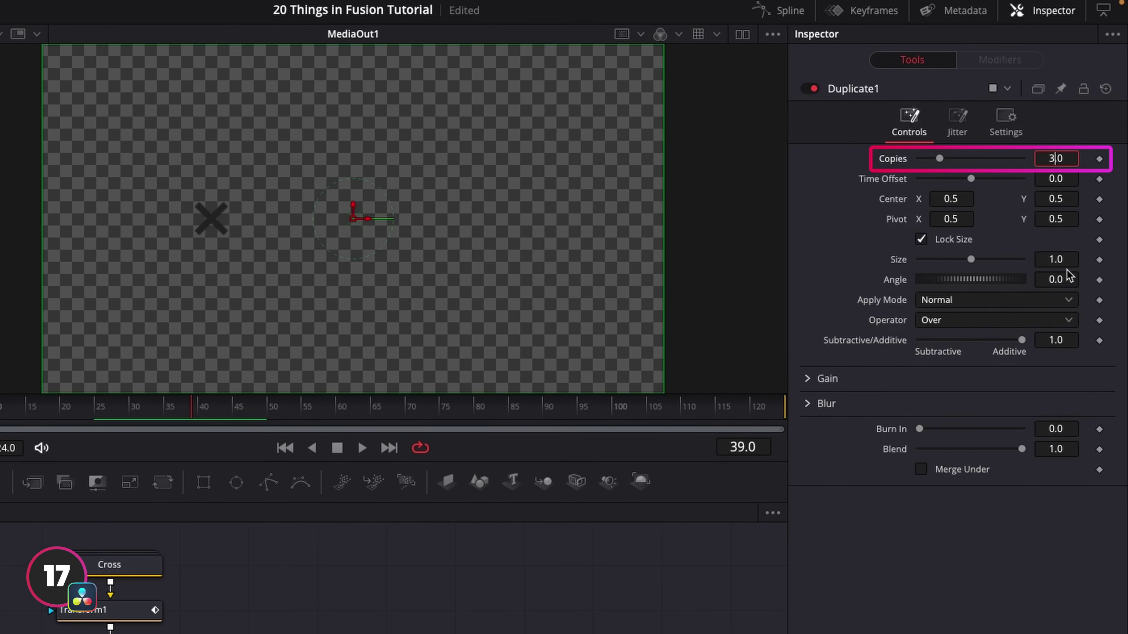
key(Return)
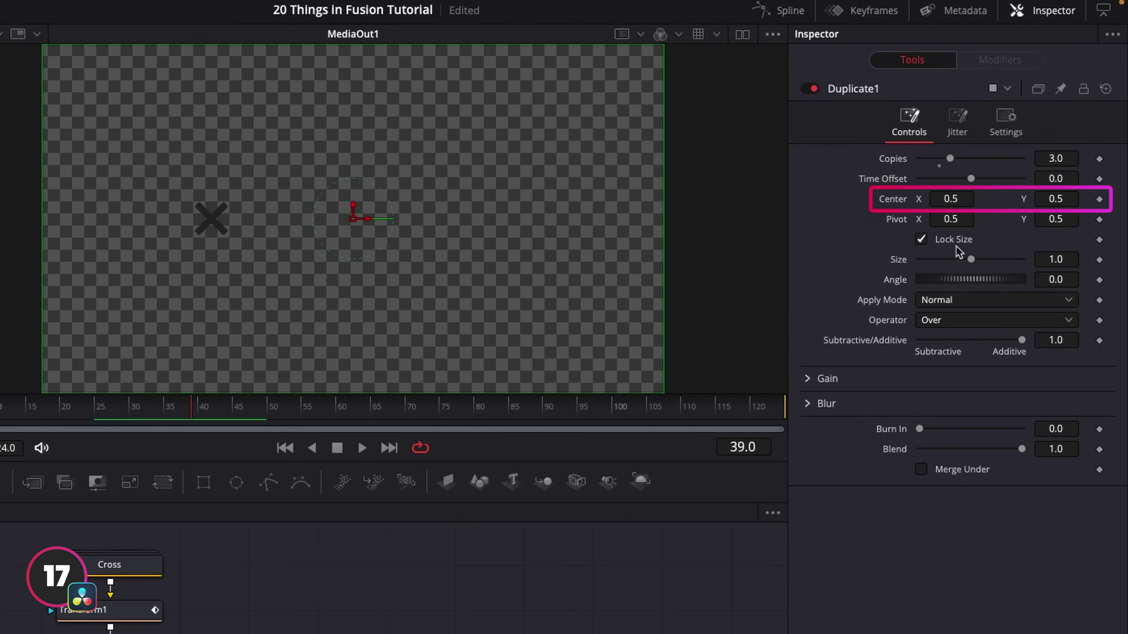
drag(951, 199, 1007, 199)
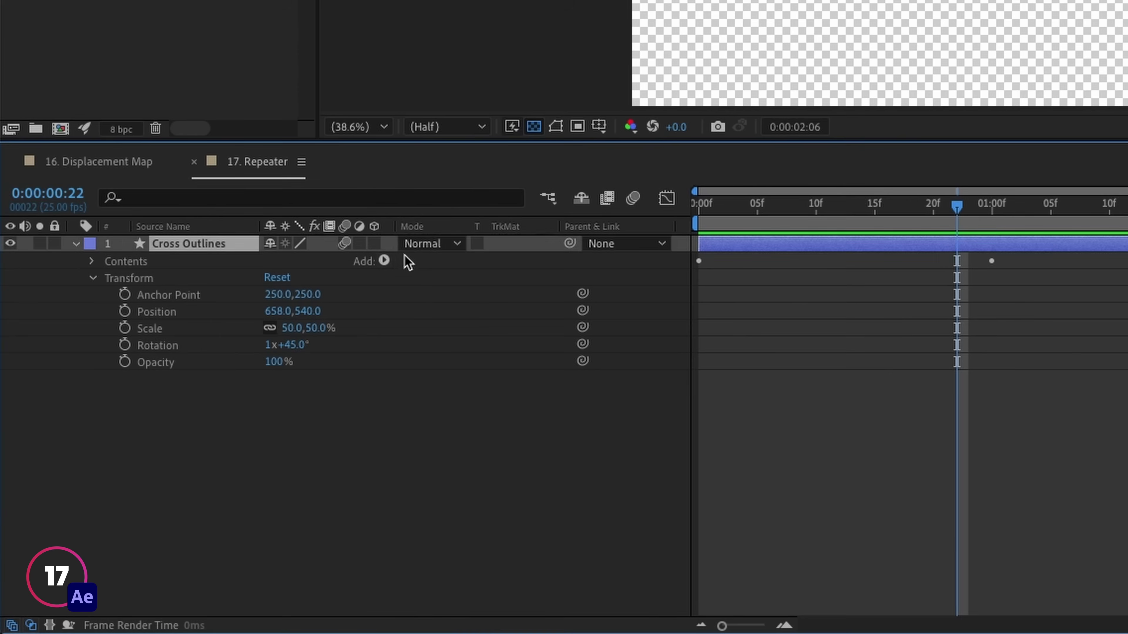
Add Repeater 1 to Cross Outlines and expand its Copies, Offset and Transform settings.
click(384, 261)
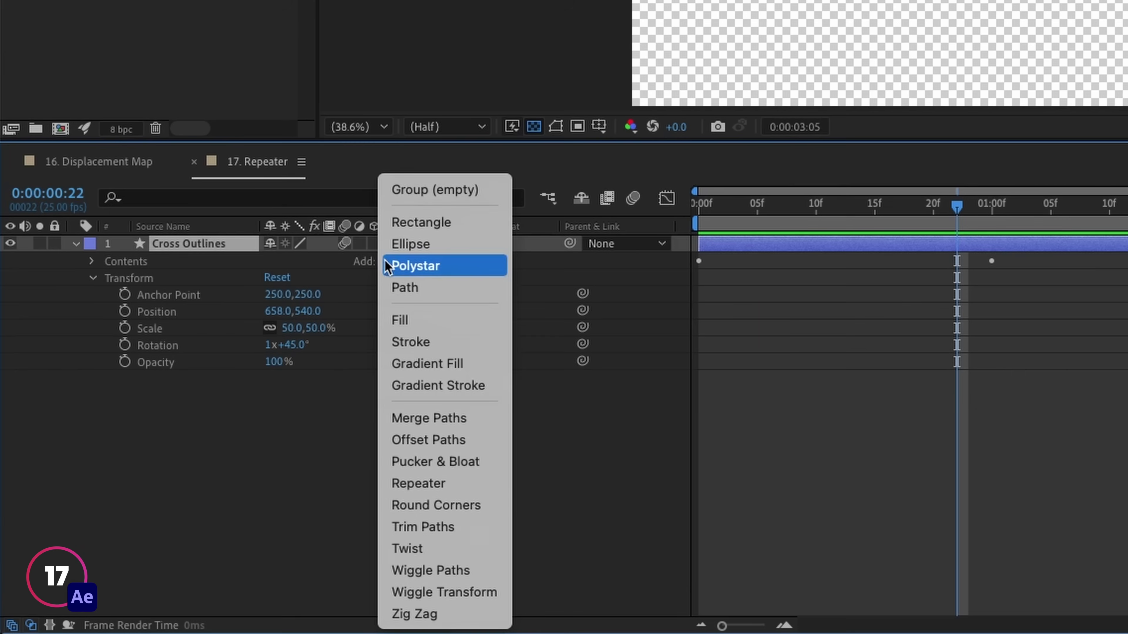
click(441, 484)
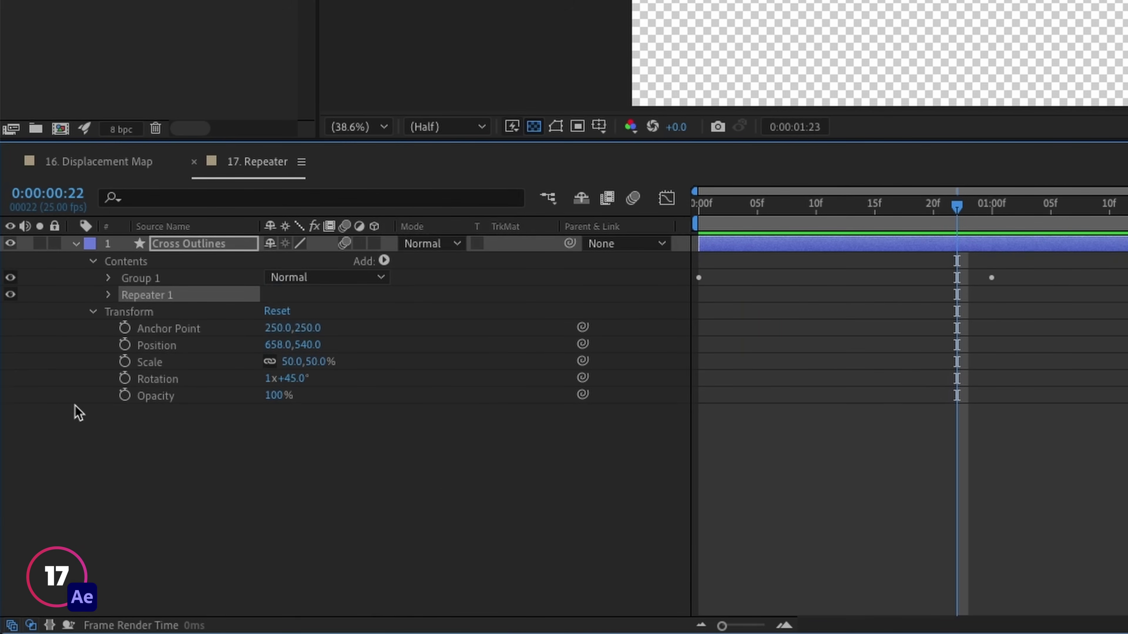
click(108, 295)
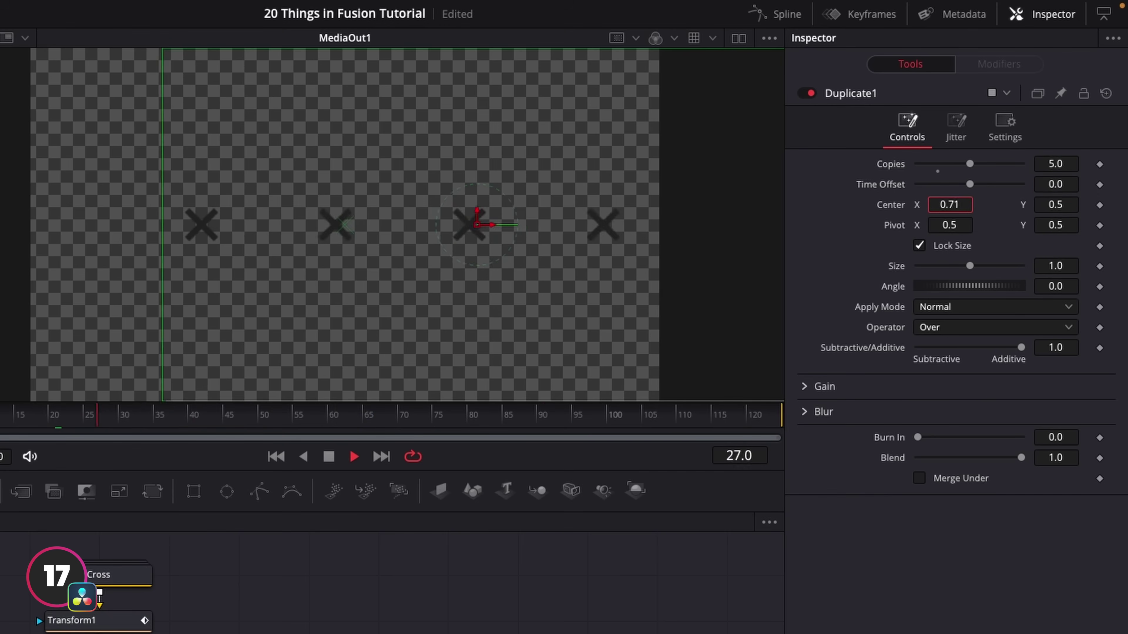
Set Duplicate1's Center X to 0.608, then start a search in Reactor's package list.
text(0.608)
key(Return)
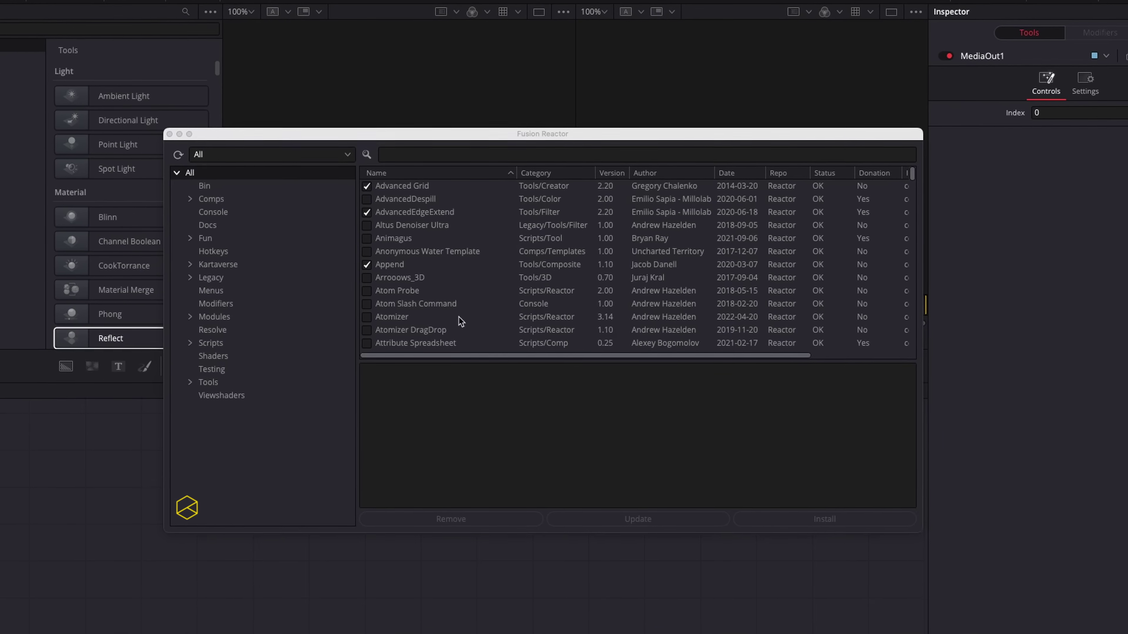
scroll(460, 302, down, 4)
click(486, 151)
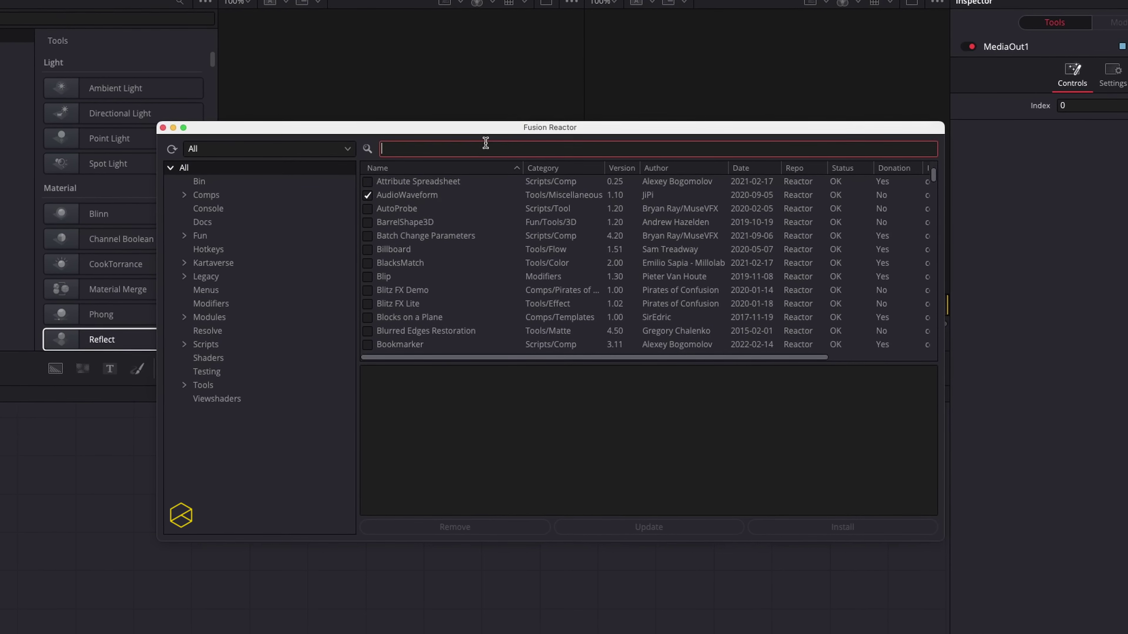
text(e)
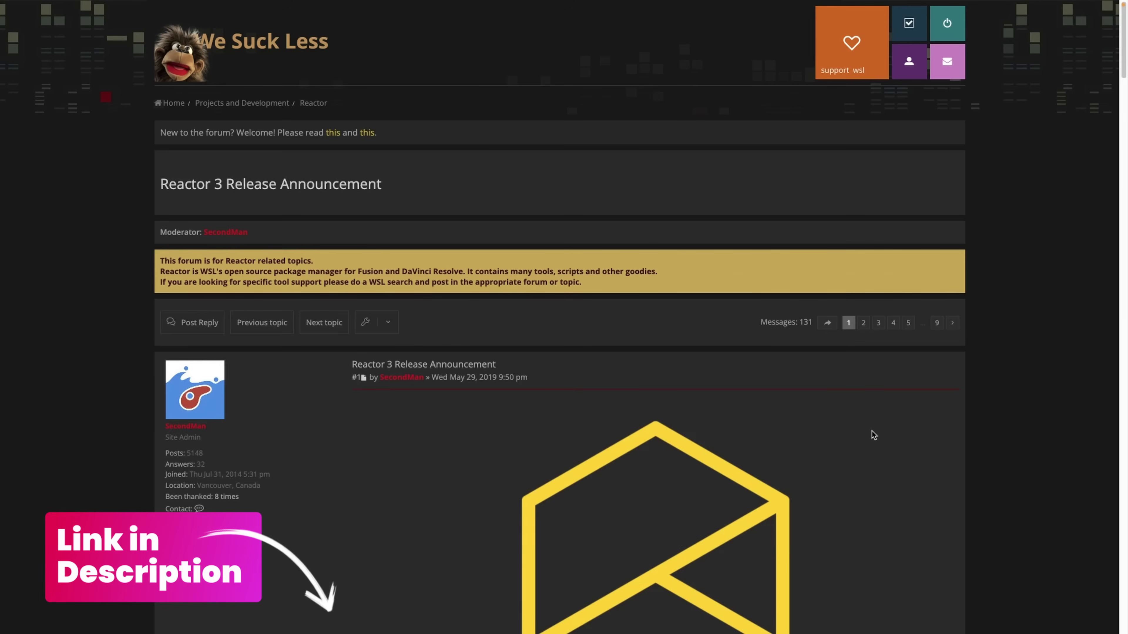
scroll(872, 430, down, 10)
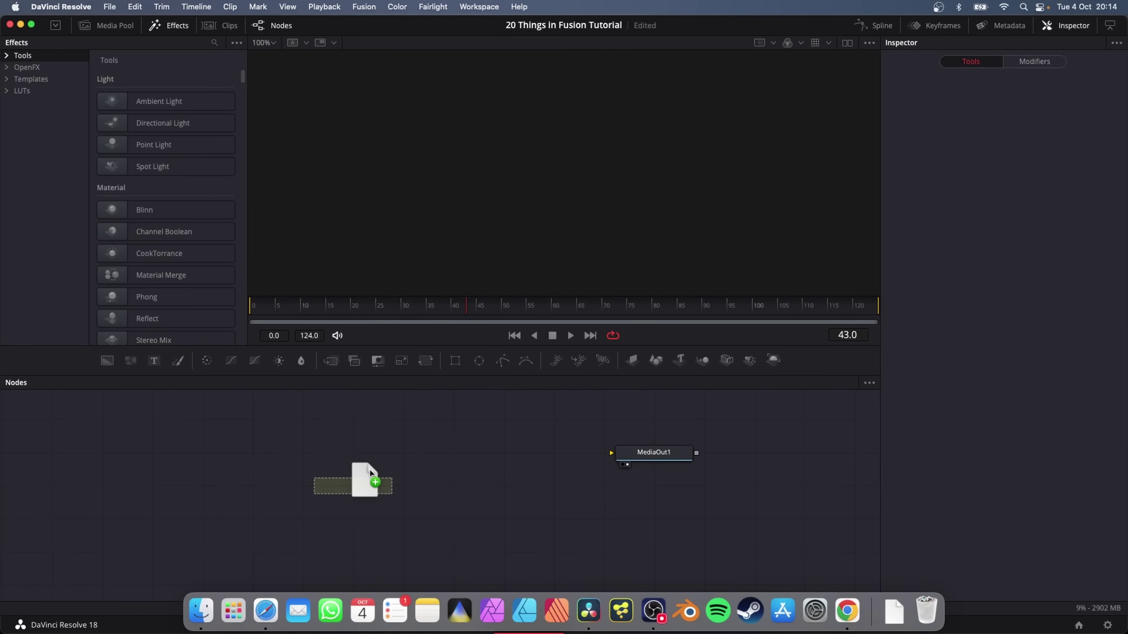
Install and launch Reactor, then search its packages for 'echo'.
drag(371, 440, 539, 533)
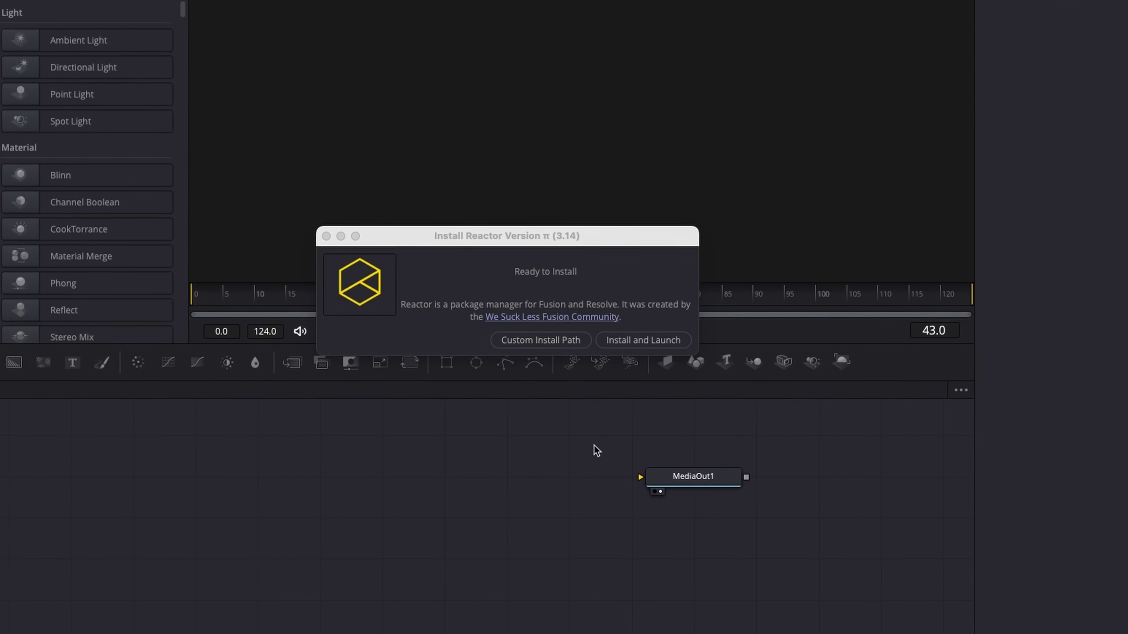
click(655, 340)
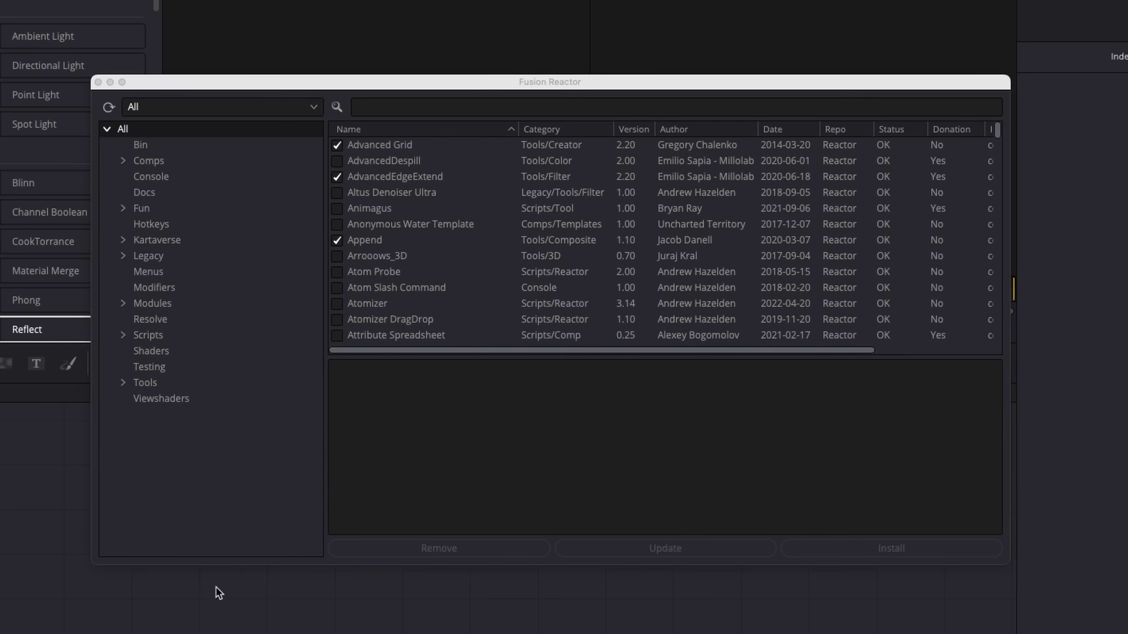
scroll(452, 325, down, 5)
click(475, 102)
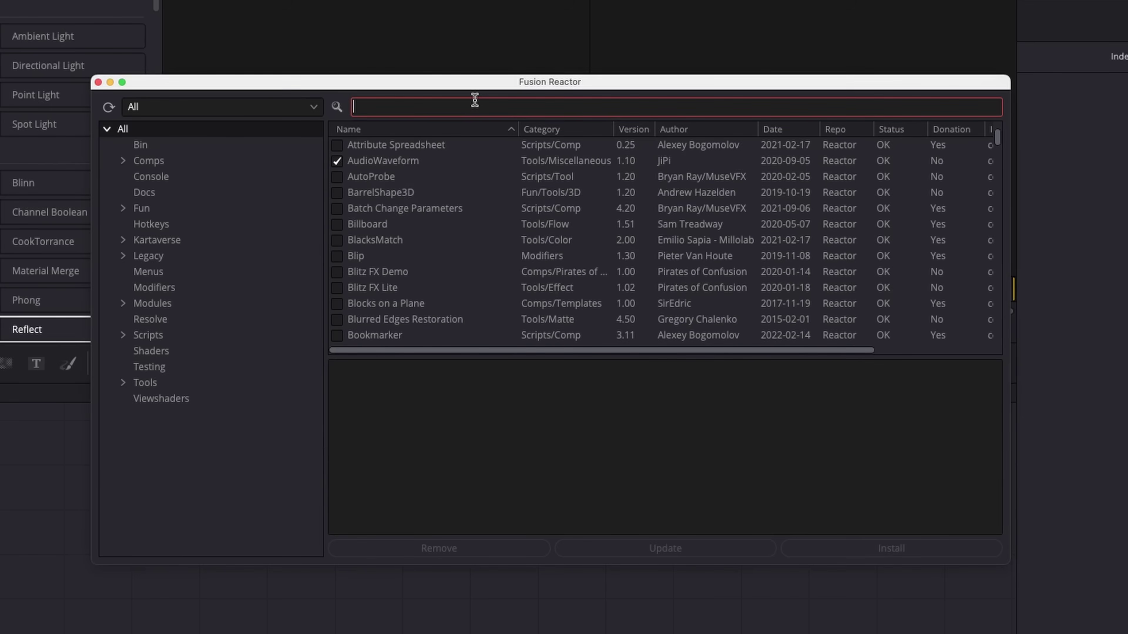
text(echo)
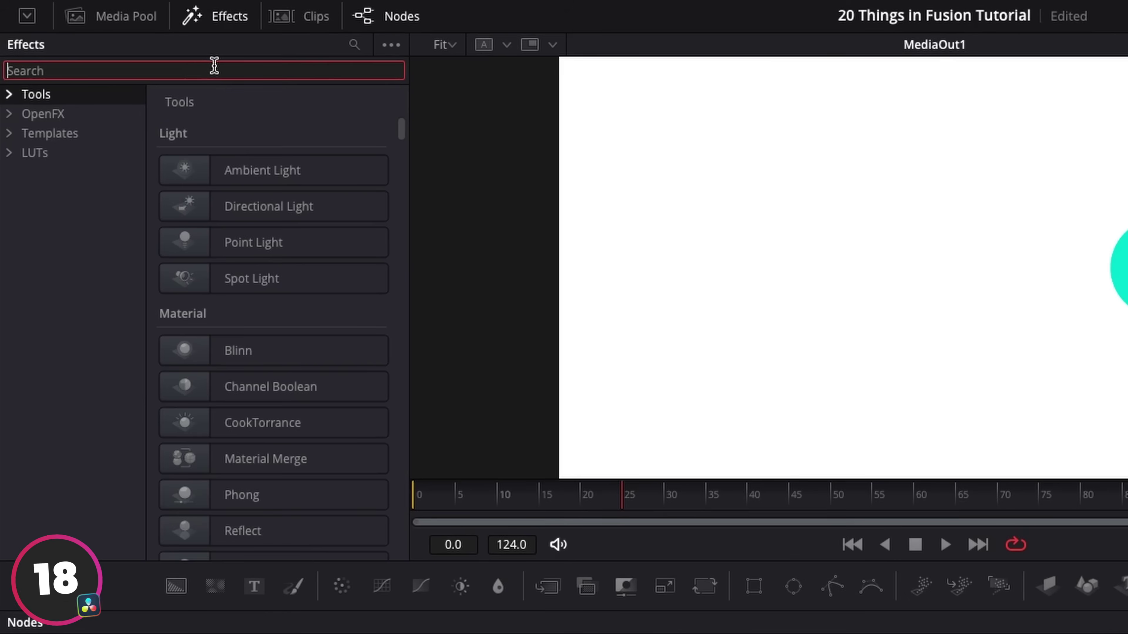
Insert an Echo tool on the link between CircleAnimation and Merge1.
text(echo)
drag(240, 129, 655, 633)
drag(635, 551, 525, 515)
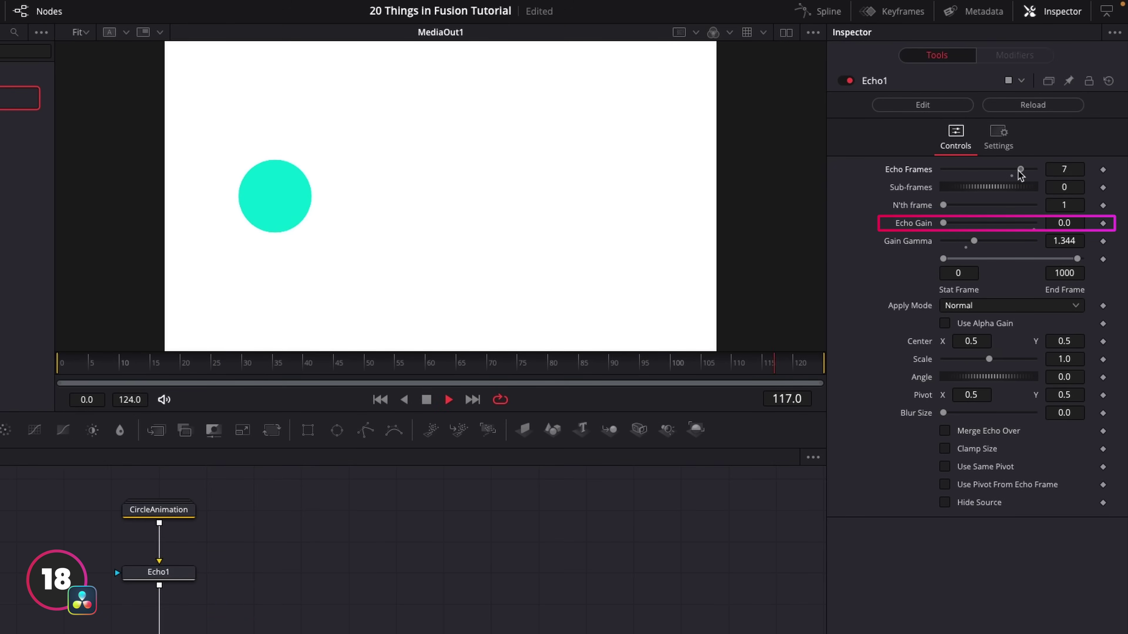
Lower Echo Frames from 7 to 5, then insert a shadow between Text and Merge1.
drag(1020, 173, 1010, 174)
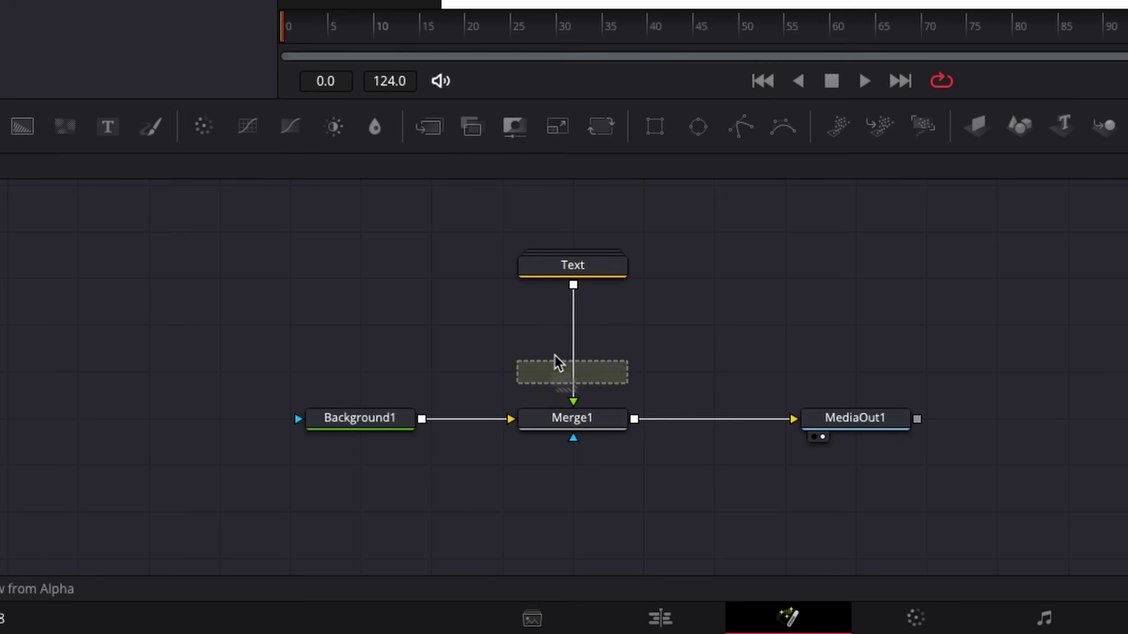
drag(580, 387, 580, 347)
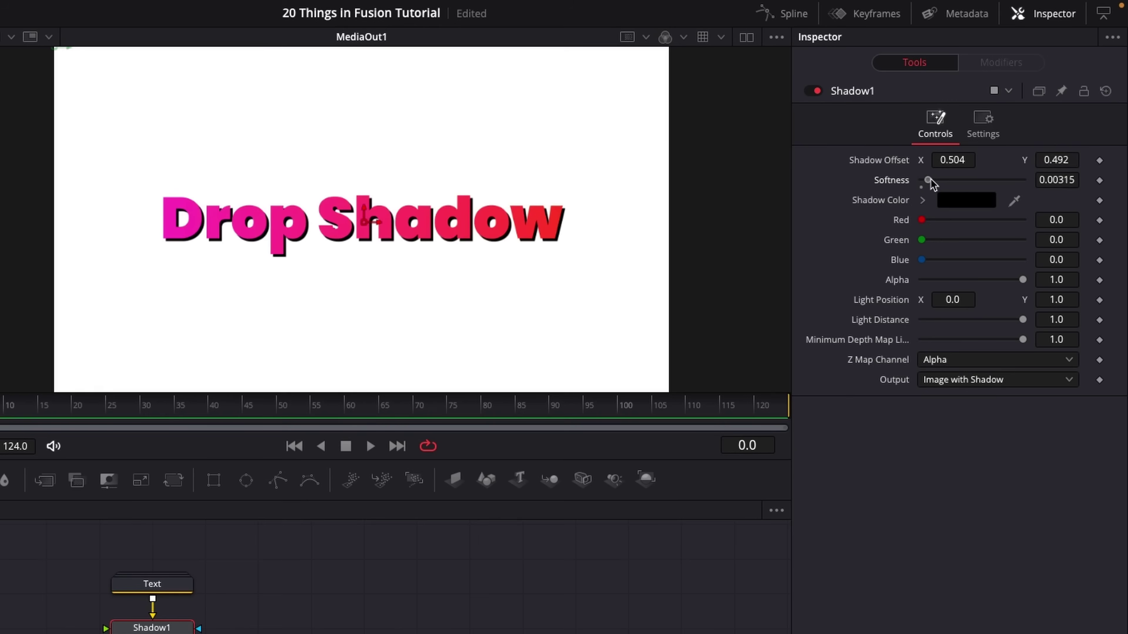
Soften the basic shadow's blur, then find the Real Shadow package in Reactor and view its details.
mouse_move(927, 182)
mouse_down()
mouse_move(951, 182)
mouse_move(933, 182)
mouse_up()
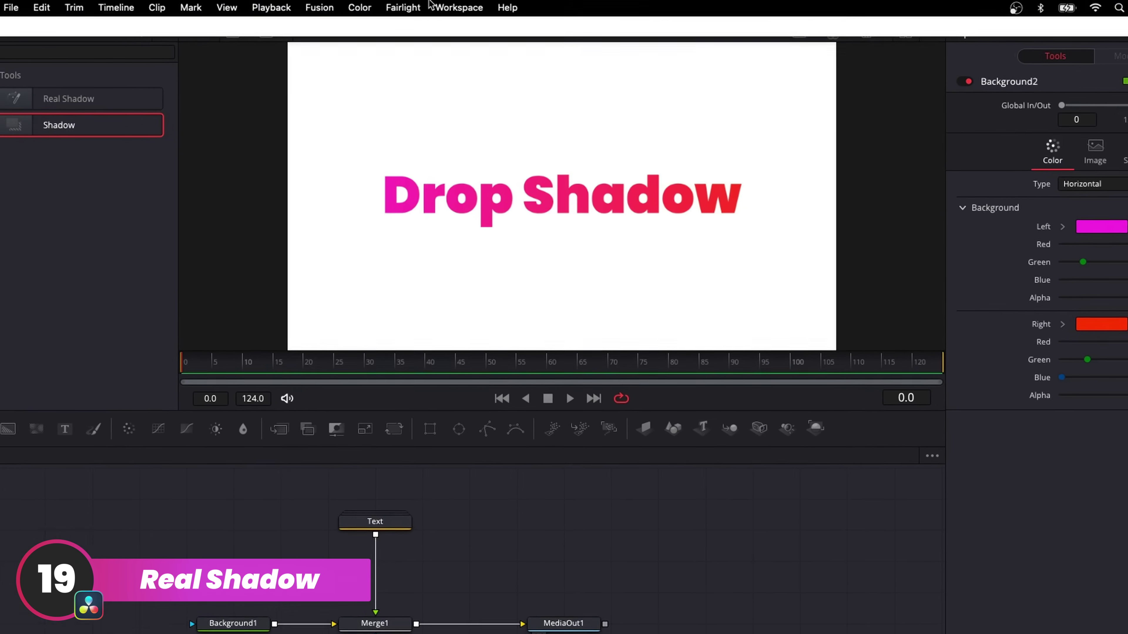
click(460, 8)
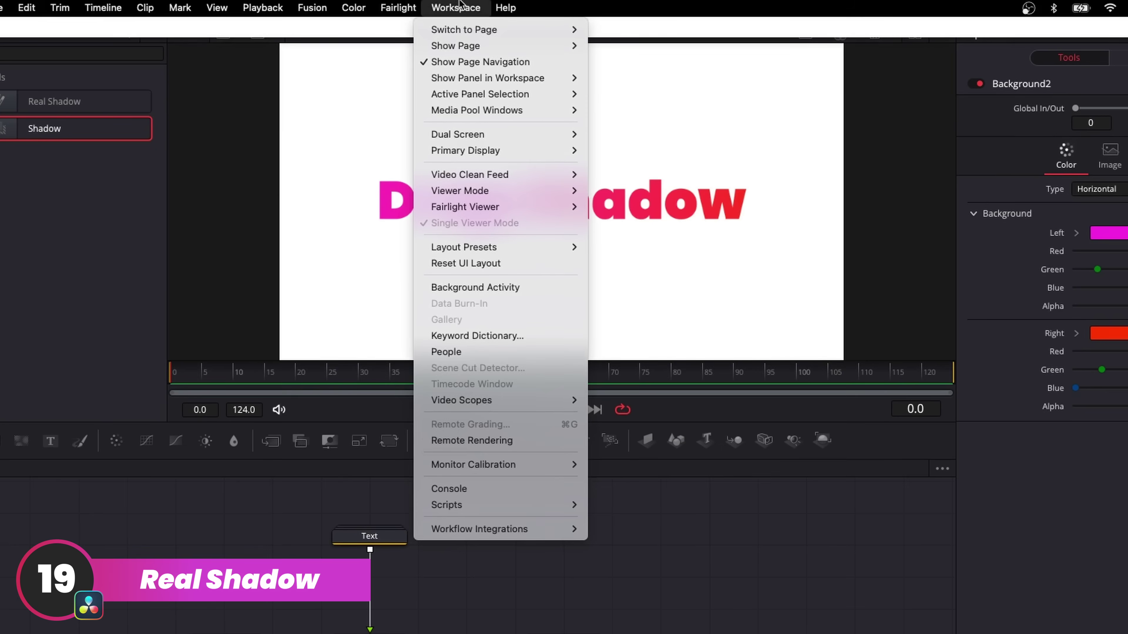
mouse_move(531, 496)
mouse_move(624, 510)
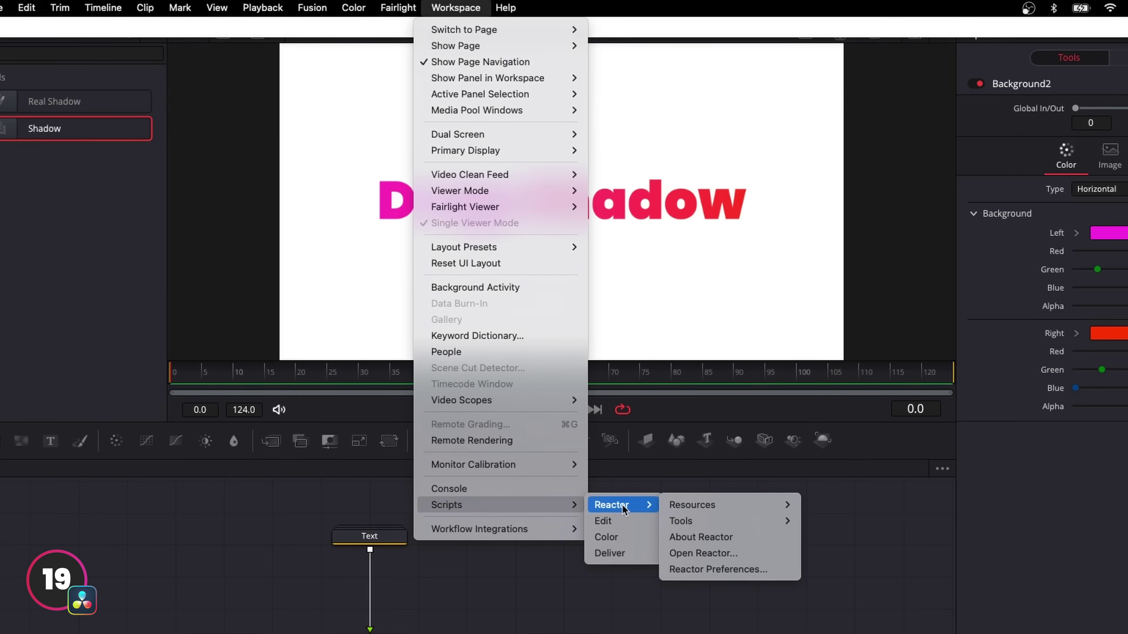
click(717, 552)
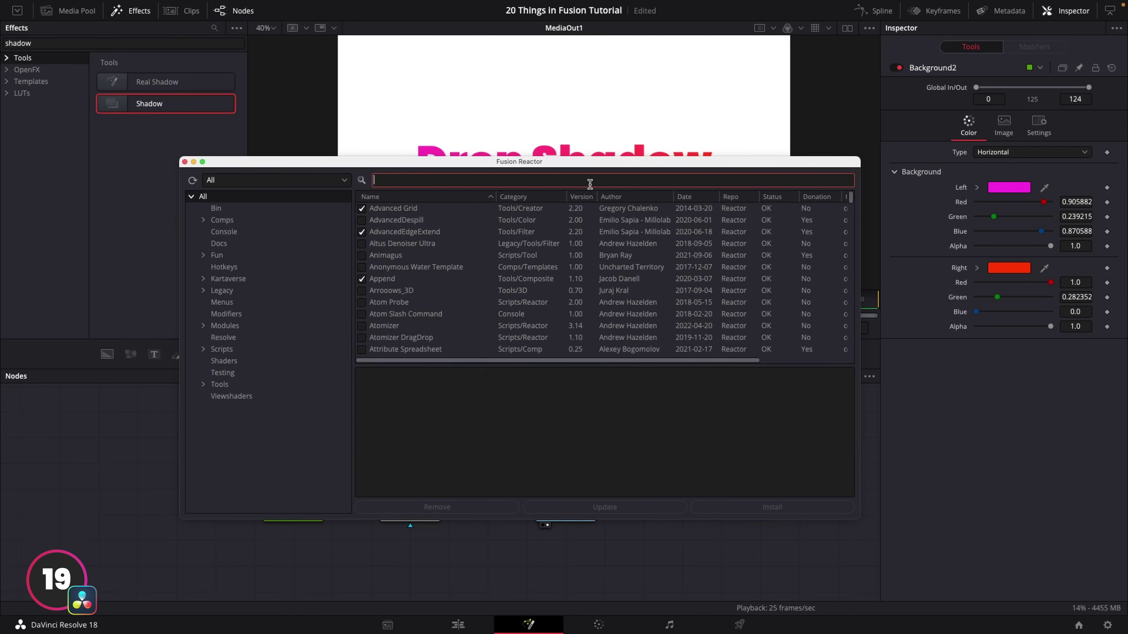
text(real shadow)
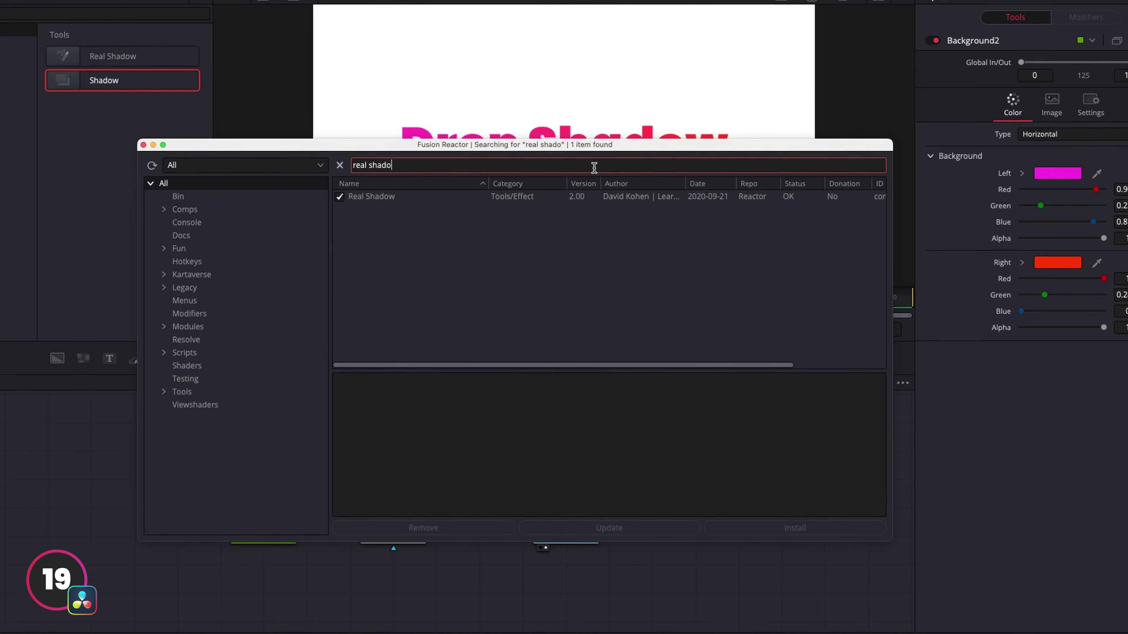
click(391, 187)
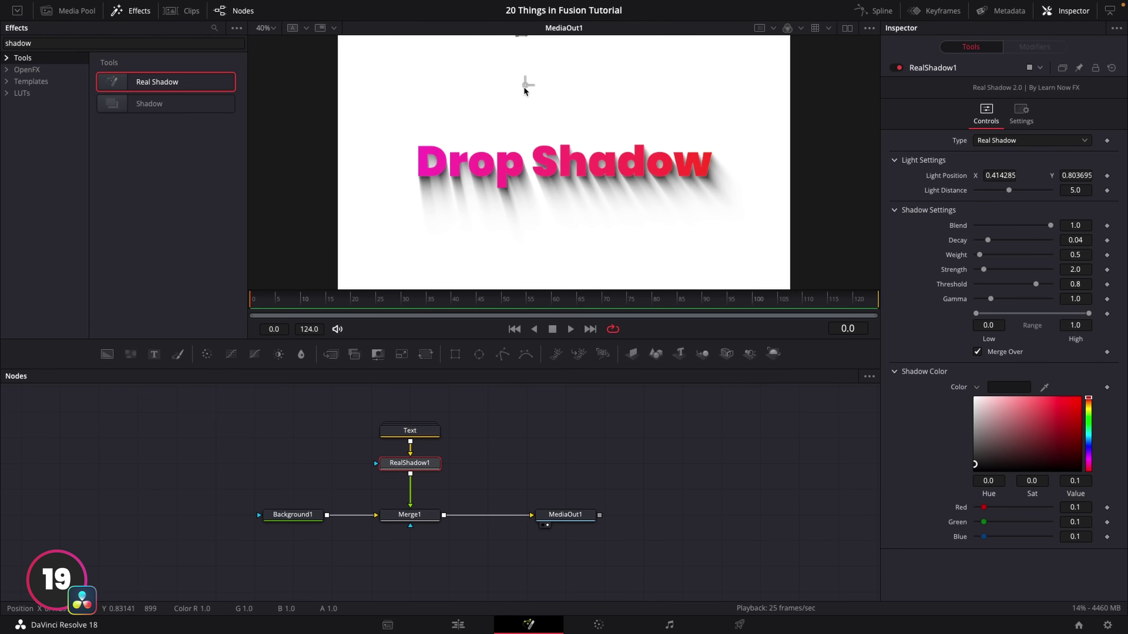
Change the shadow type to Long Shadow and move the light to set the shadow direction.
drag(527, 104, 570, 133)
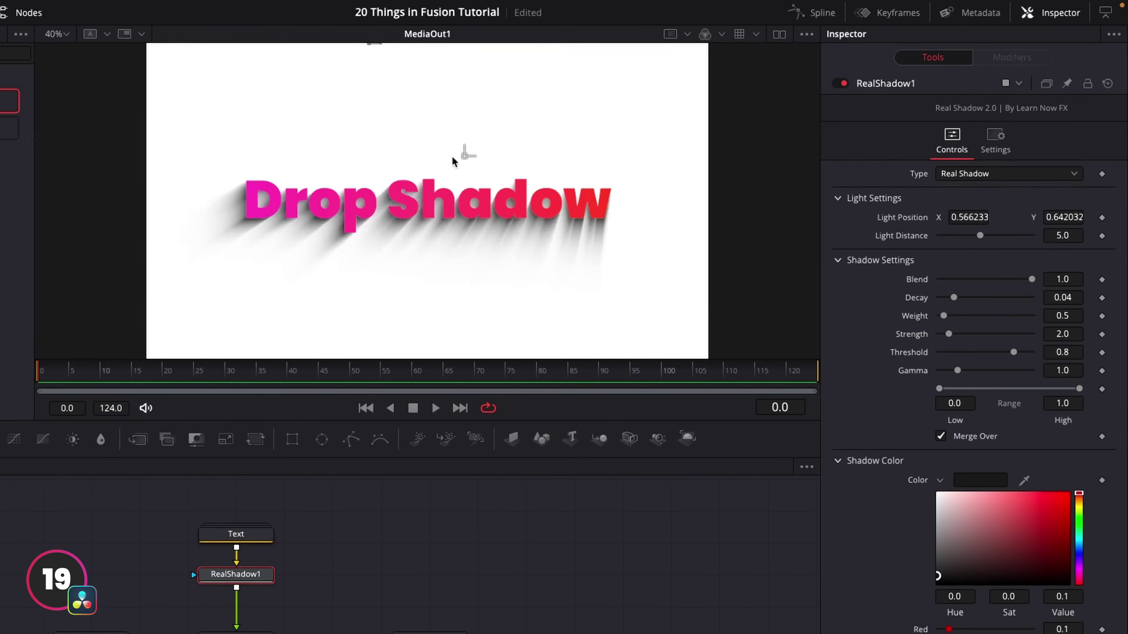
drag(452, 161, 349, 161)
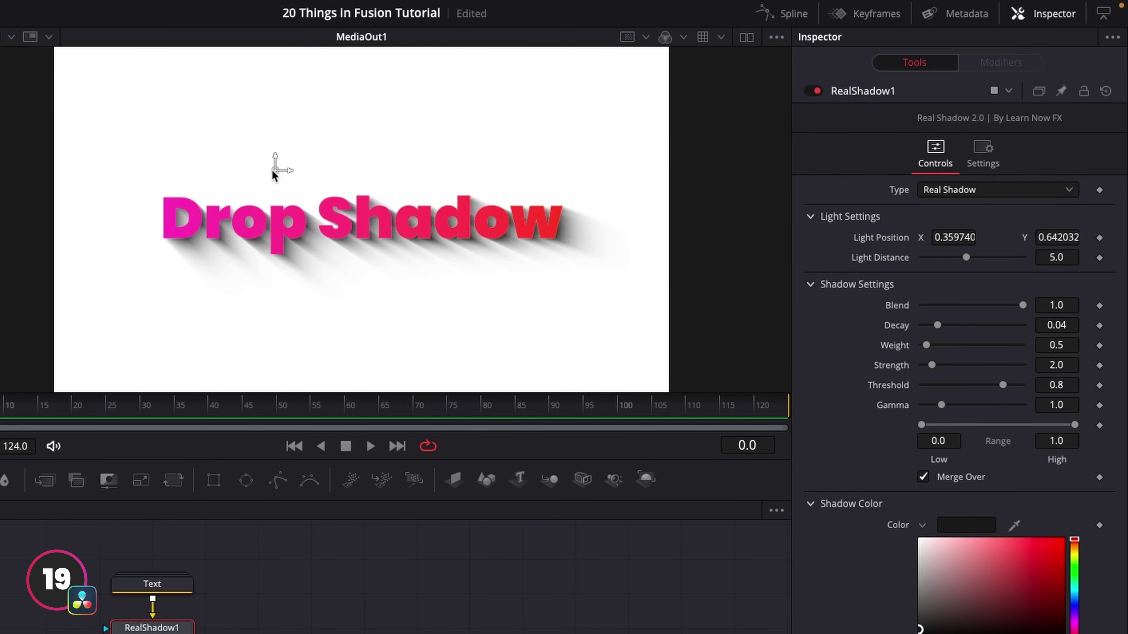
click(1006, 189)
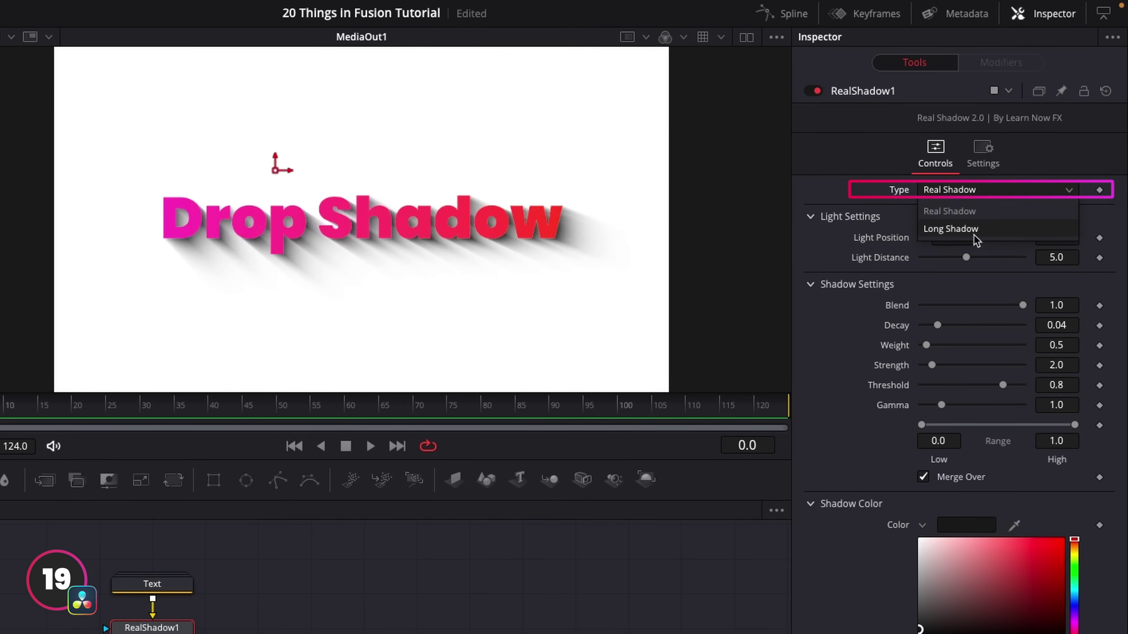
click(963, 229)
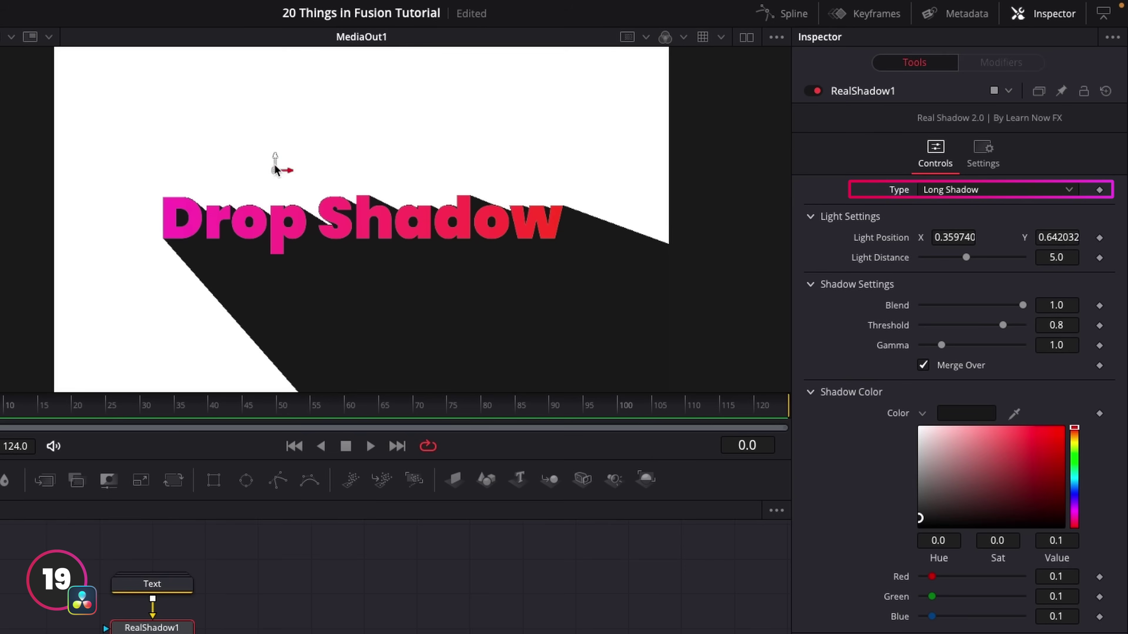
drag(275, 170, 410, 179)
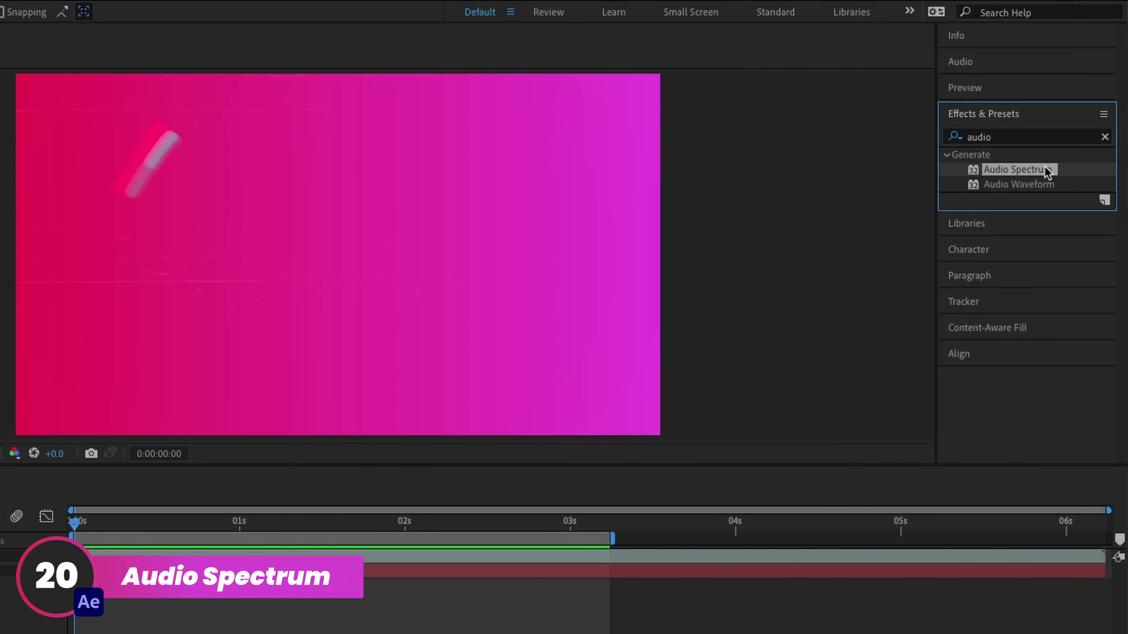
Apply Audio Spectrum to the audio clip layer and raise its frequency bands above 64.
drag(1046, 173, 166, 464)
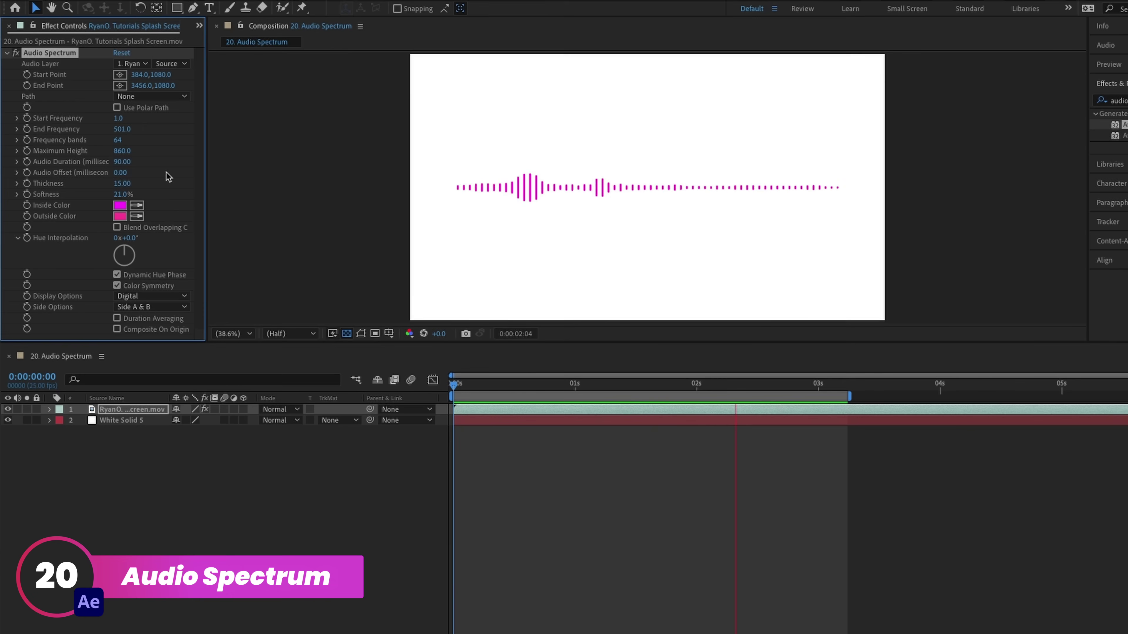
drag(119, 140, 462, 153)
key(space)
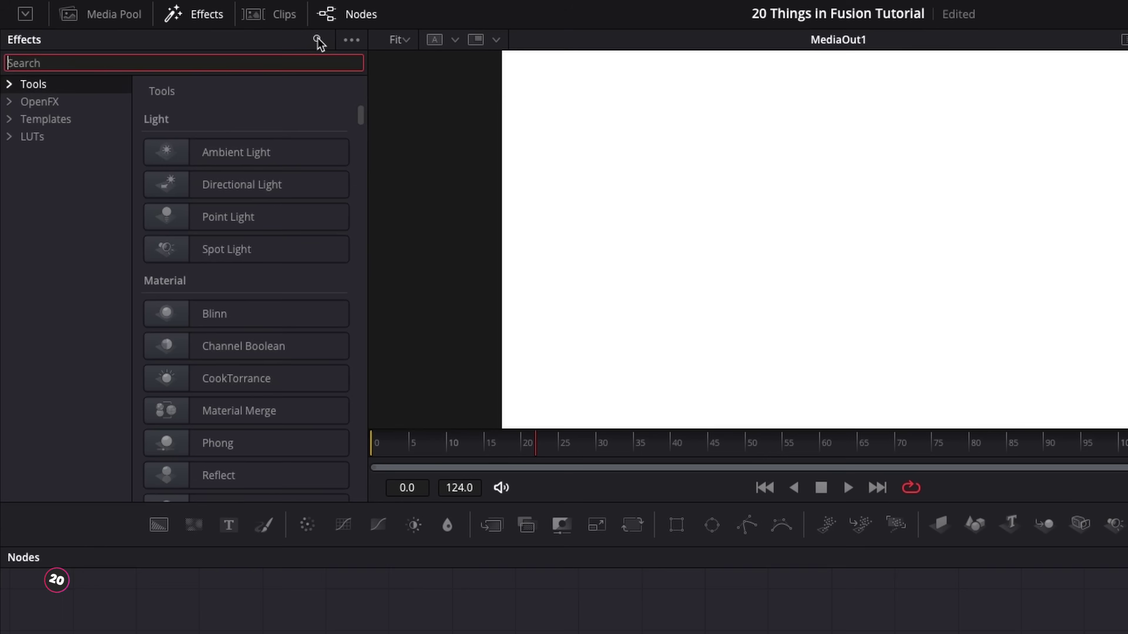
Add an Audio Waveform node and load WAVE.wav into it.
text(au)
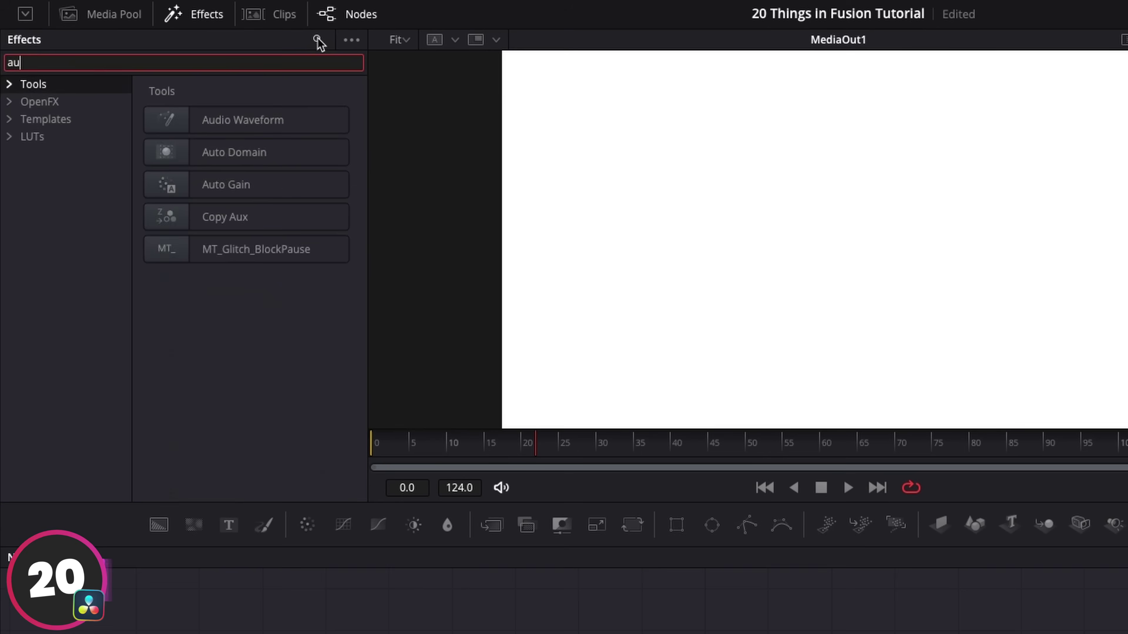
text(dio)
drag(188, 120, 546, 505)
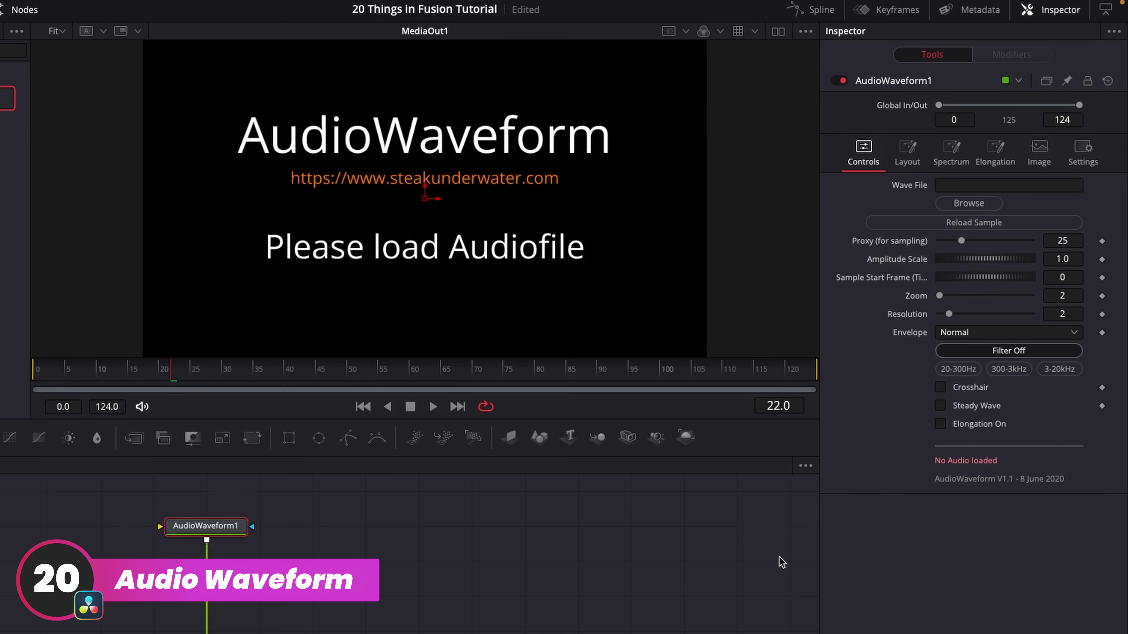
click(957, 203)
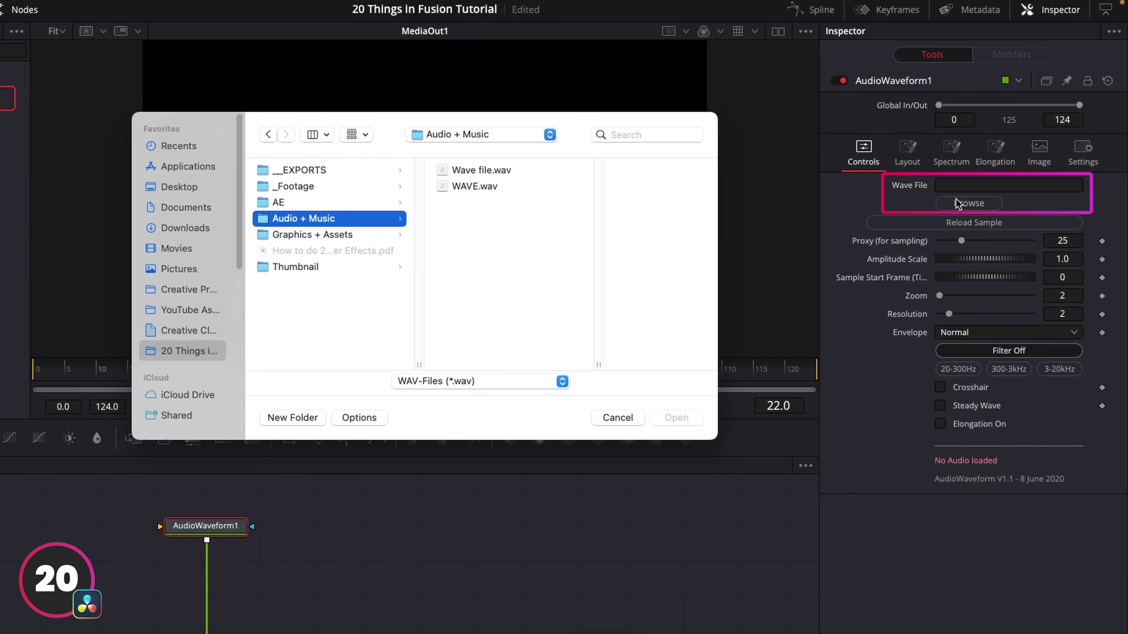
click(475, 187)
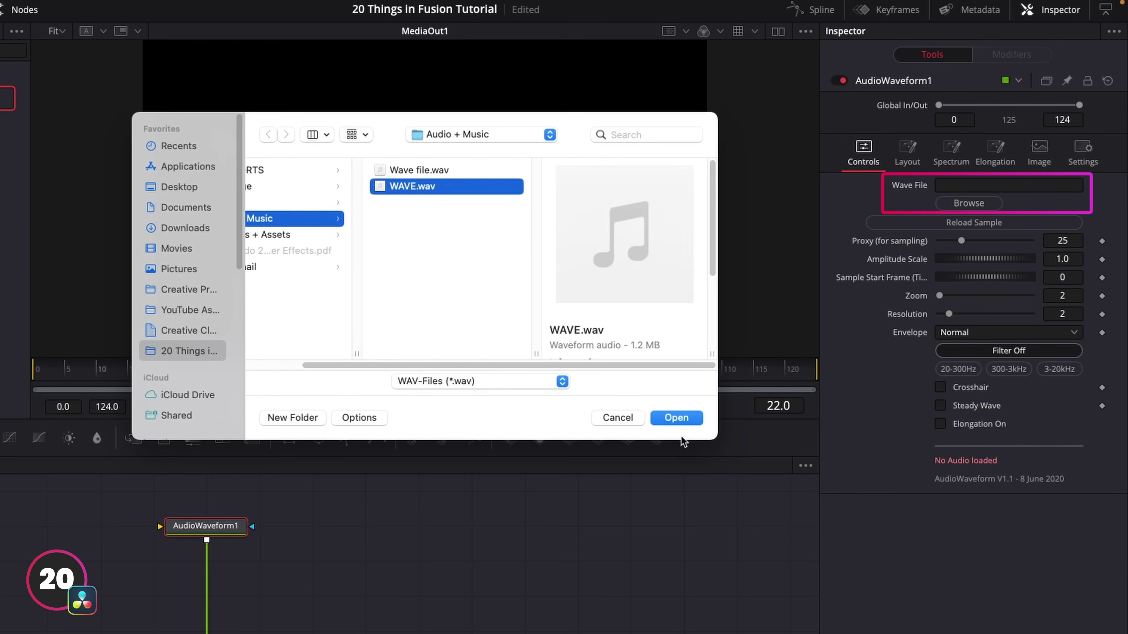
click(680, 418)
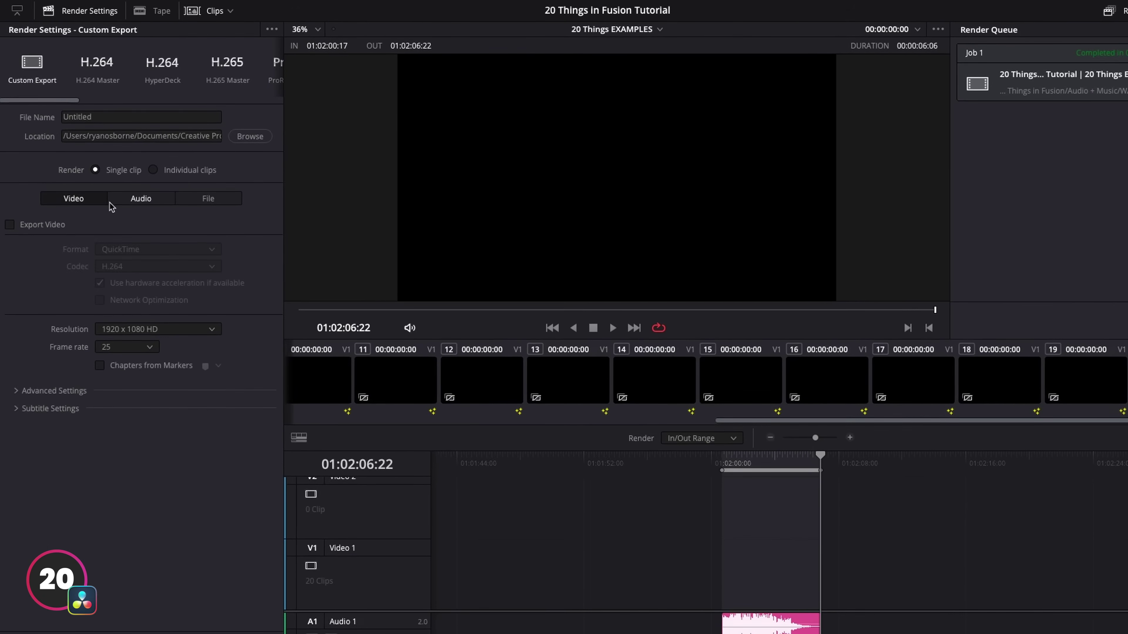
Set the render's audio export format to Wave, then lower the waveform's amplitude scale.
click(146, 200)
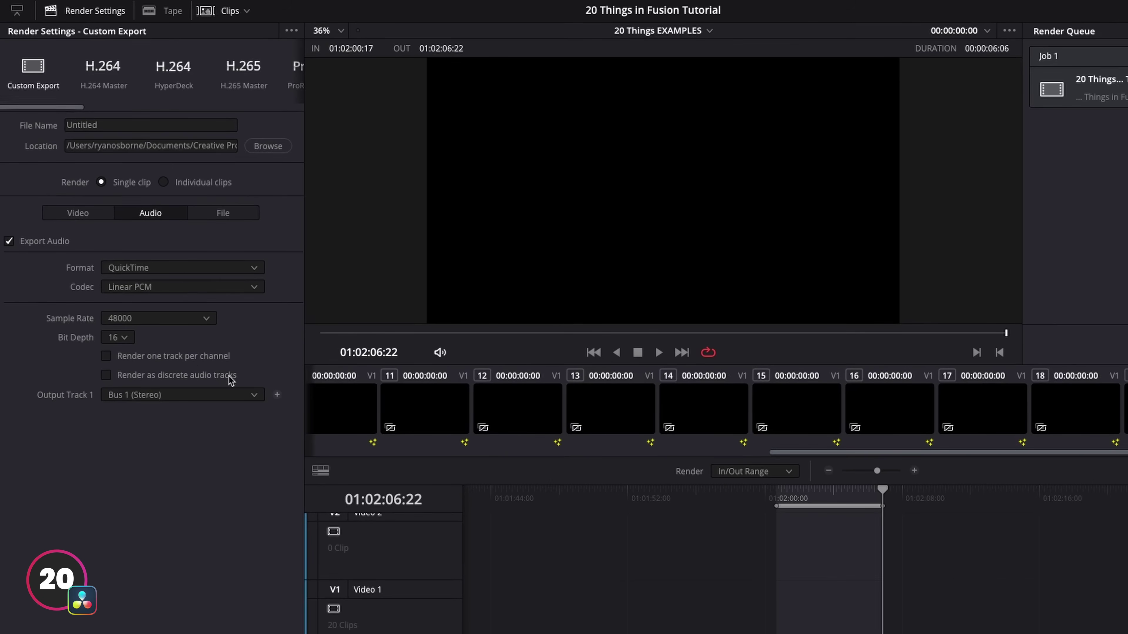
click(157, 268)
click(135, 348)
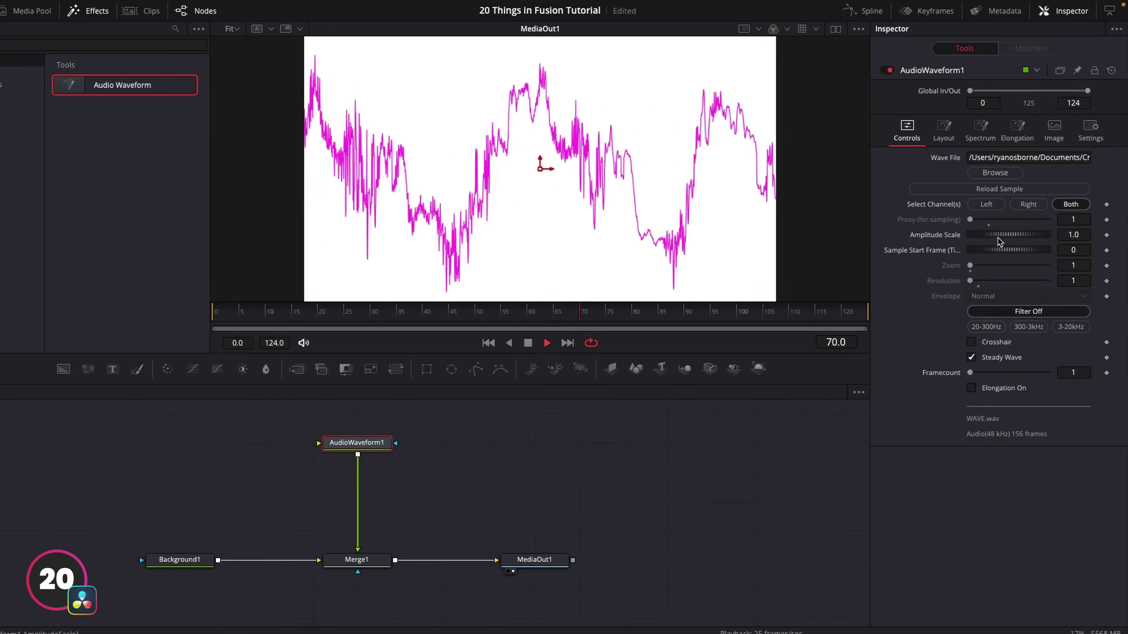
drag(994, 245, 965, 275)
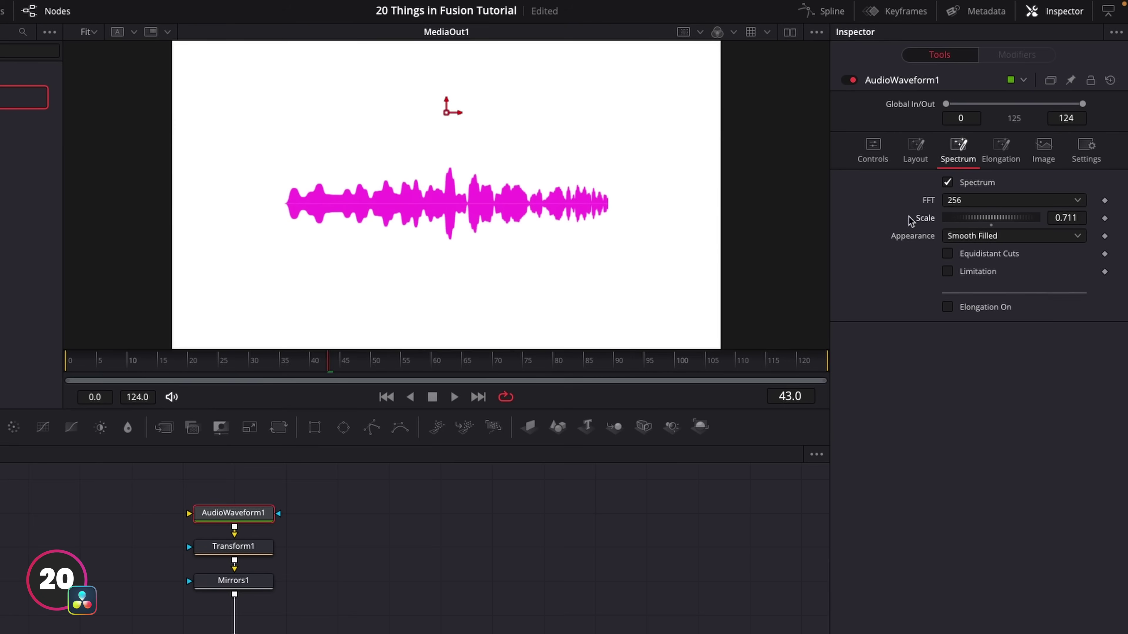
Select Mirrors1 to show its Mirror 1 settings: angle 90, position 0.5 by 0.458.
click(260, 580)
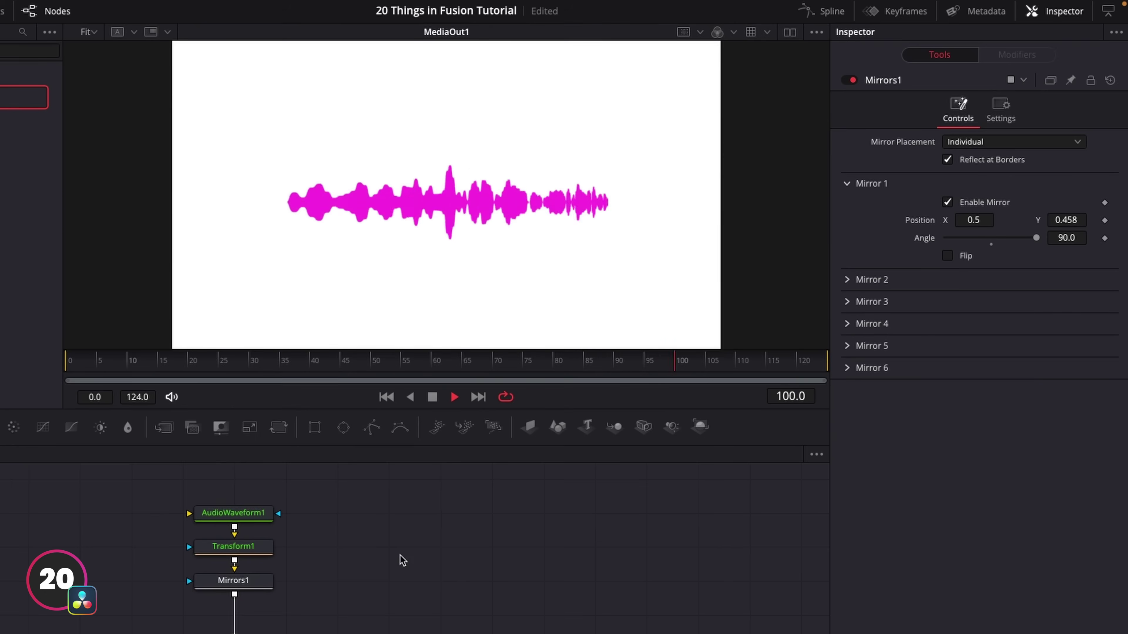